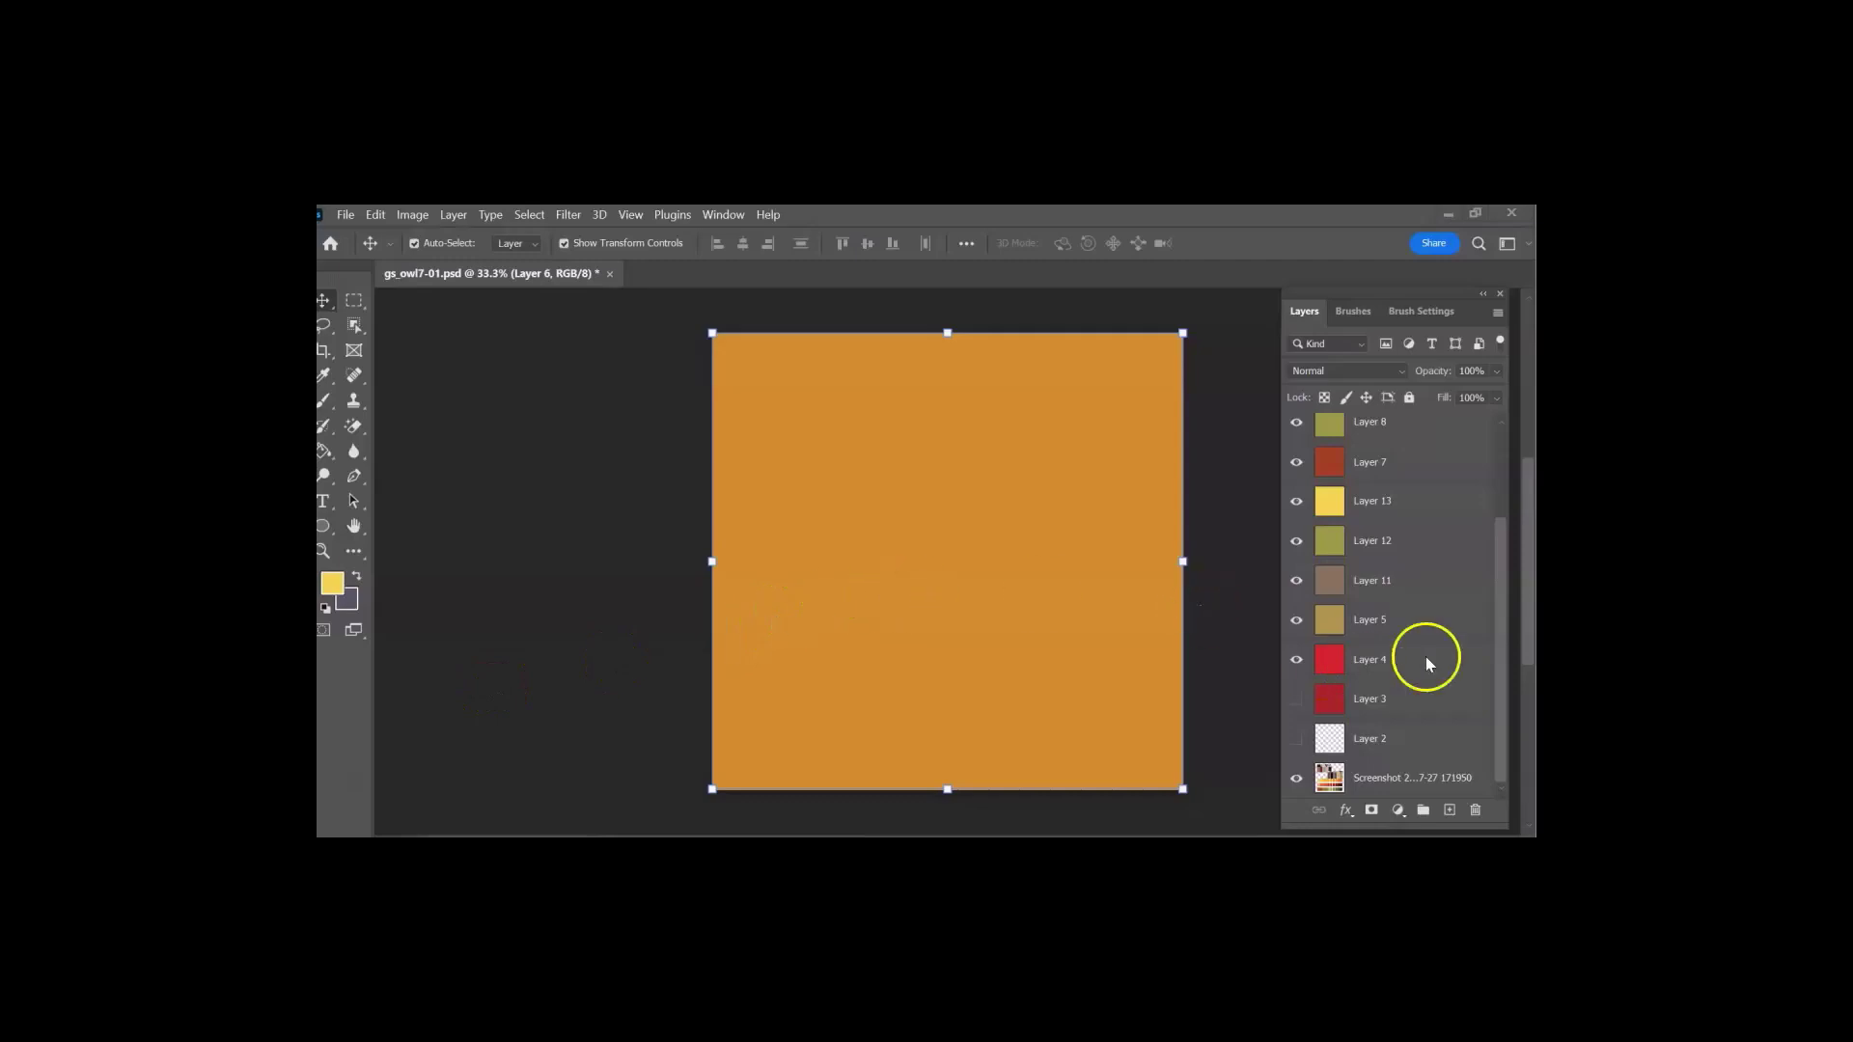
Step: Hide colour Layers 4, 6, 7, 8, 9, 12 and 13 so only the palette screenshot shows
scroll(1418, 559, up, 3)
scroll(1398, 492, down, 2)
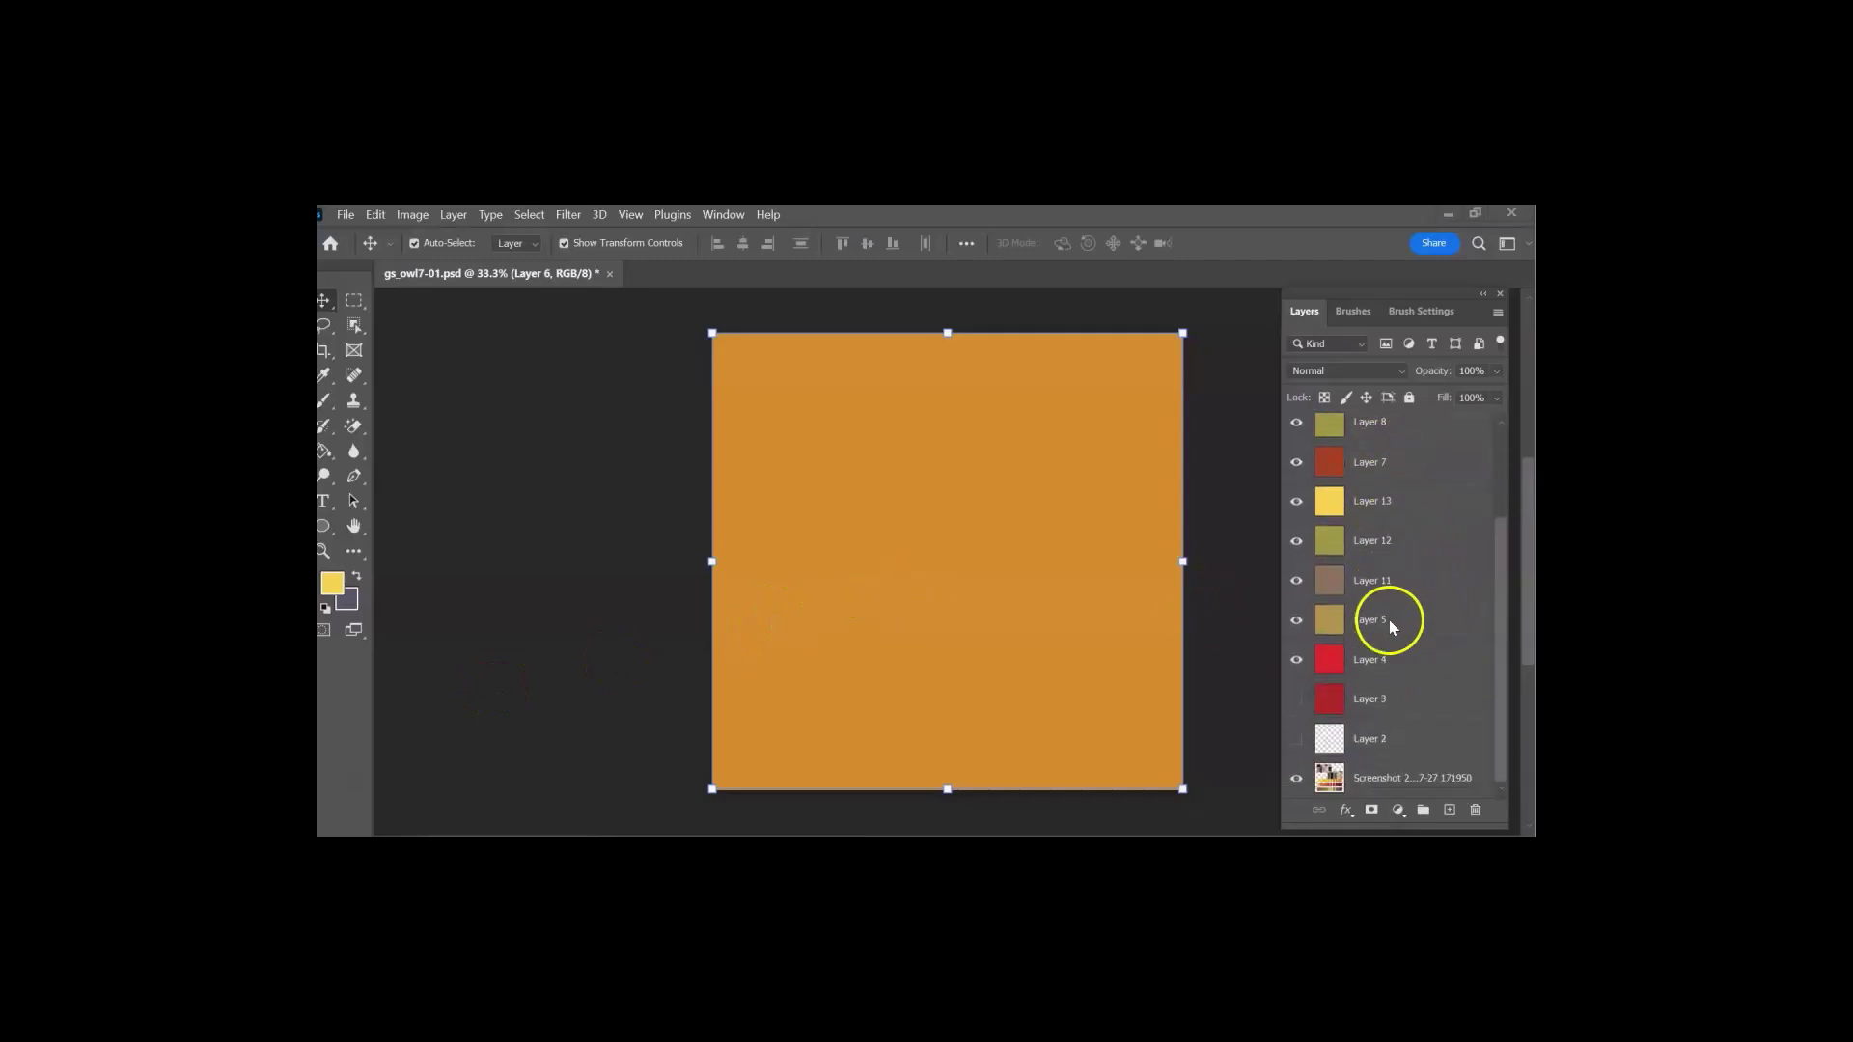
scroll(1377, 467, up, 2)
scroll(1380, 444, down, 4)
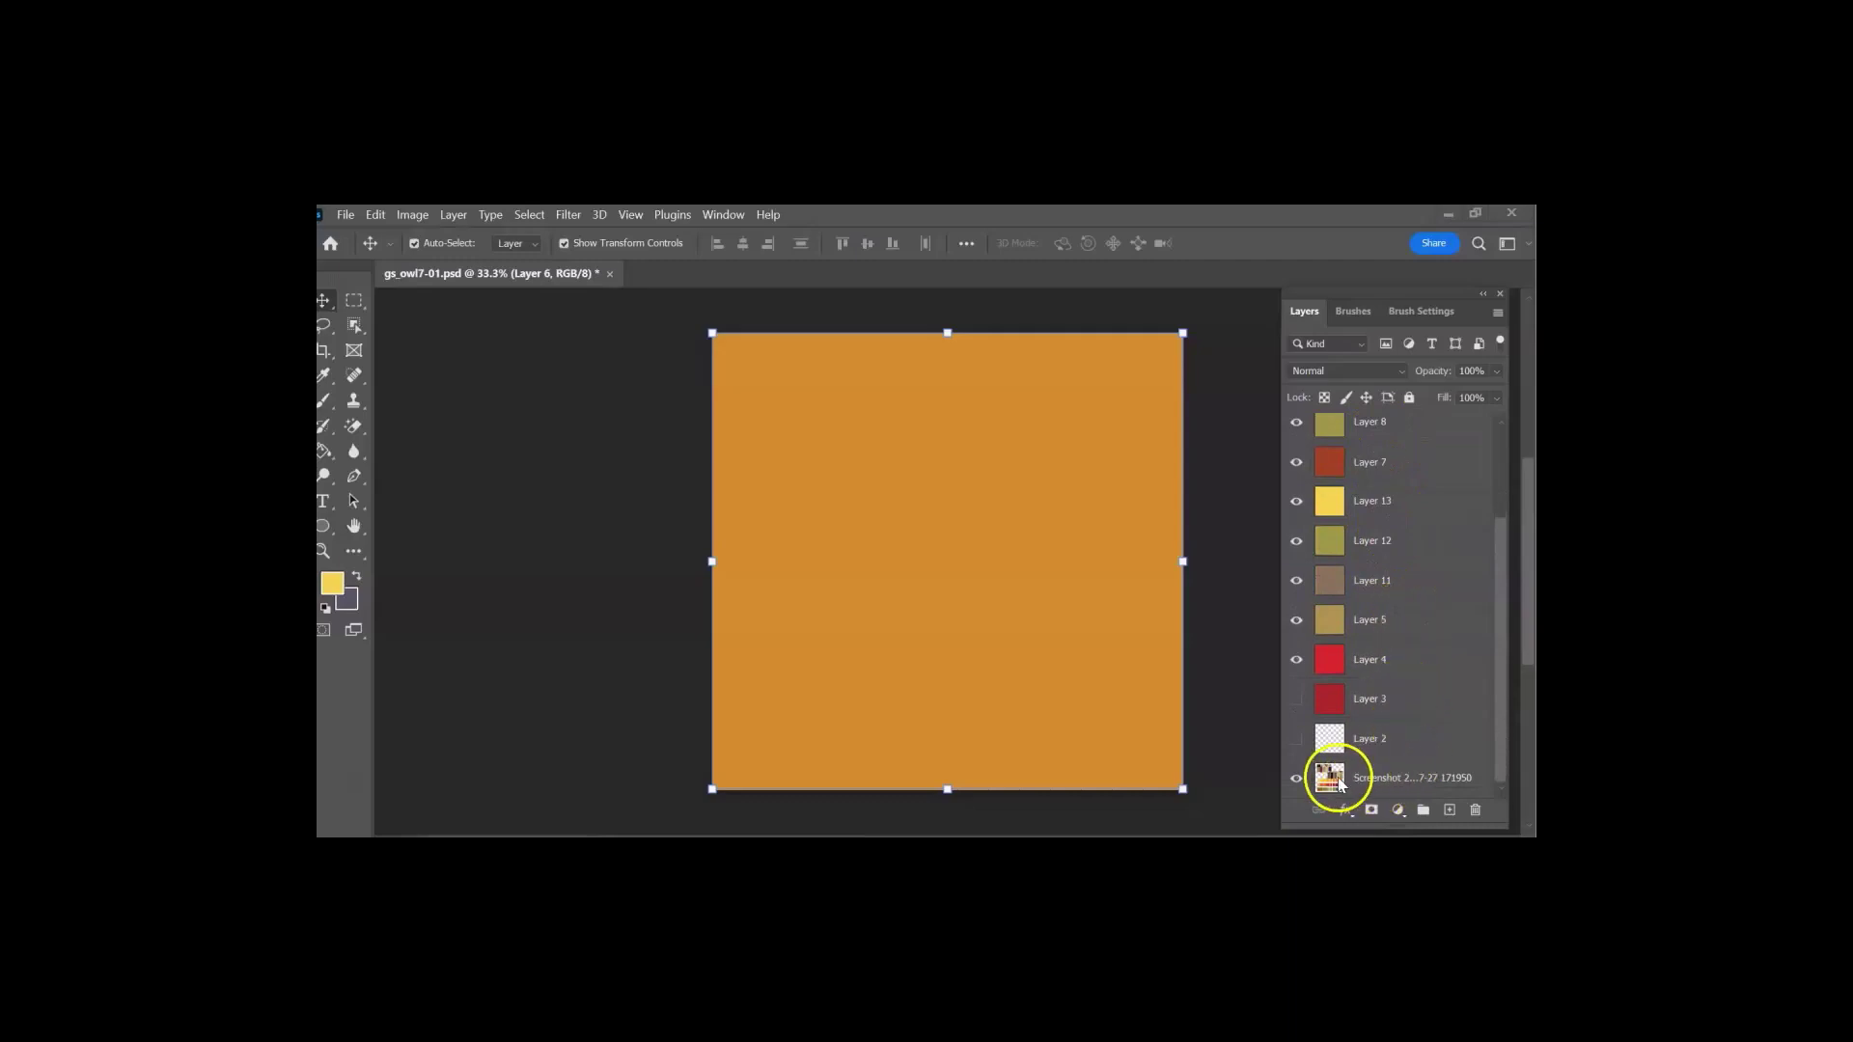
drag(1296, 659, 1295, 620)
drag(1296, 540, 1293, 428)
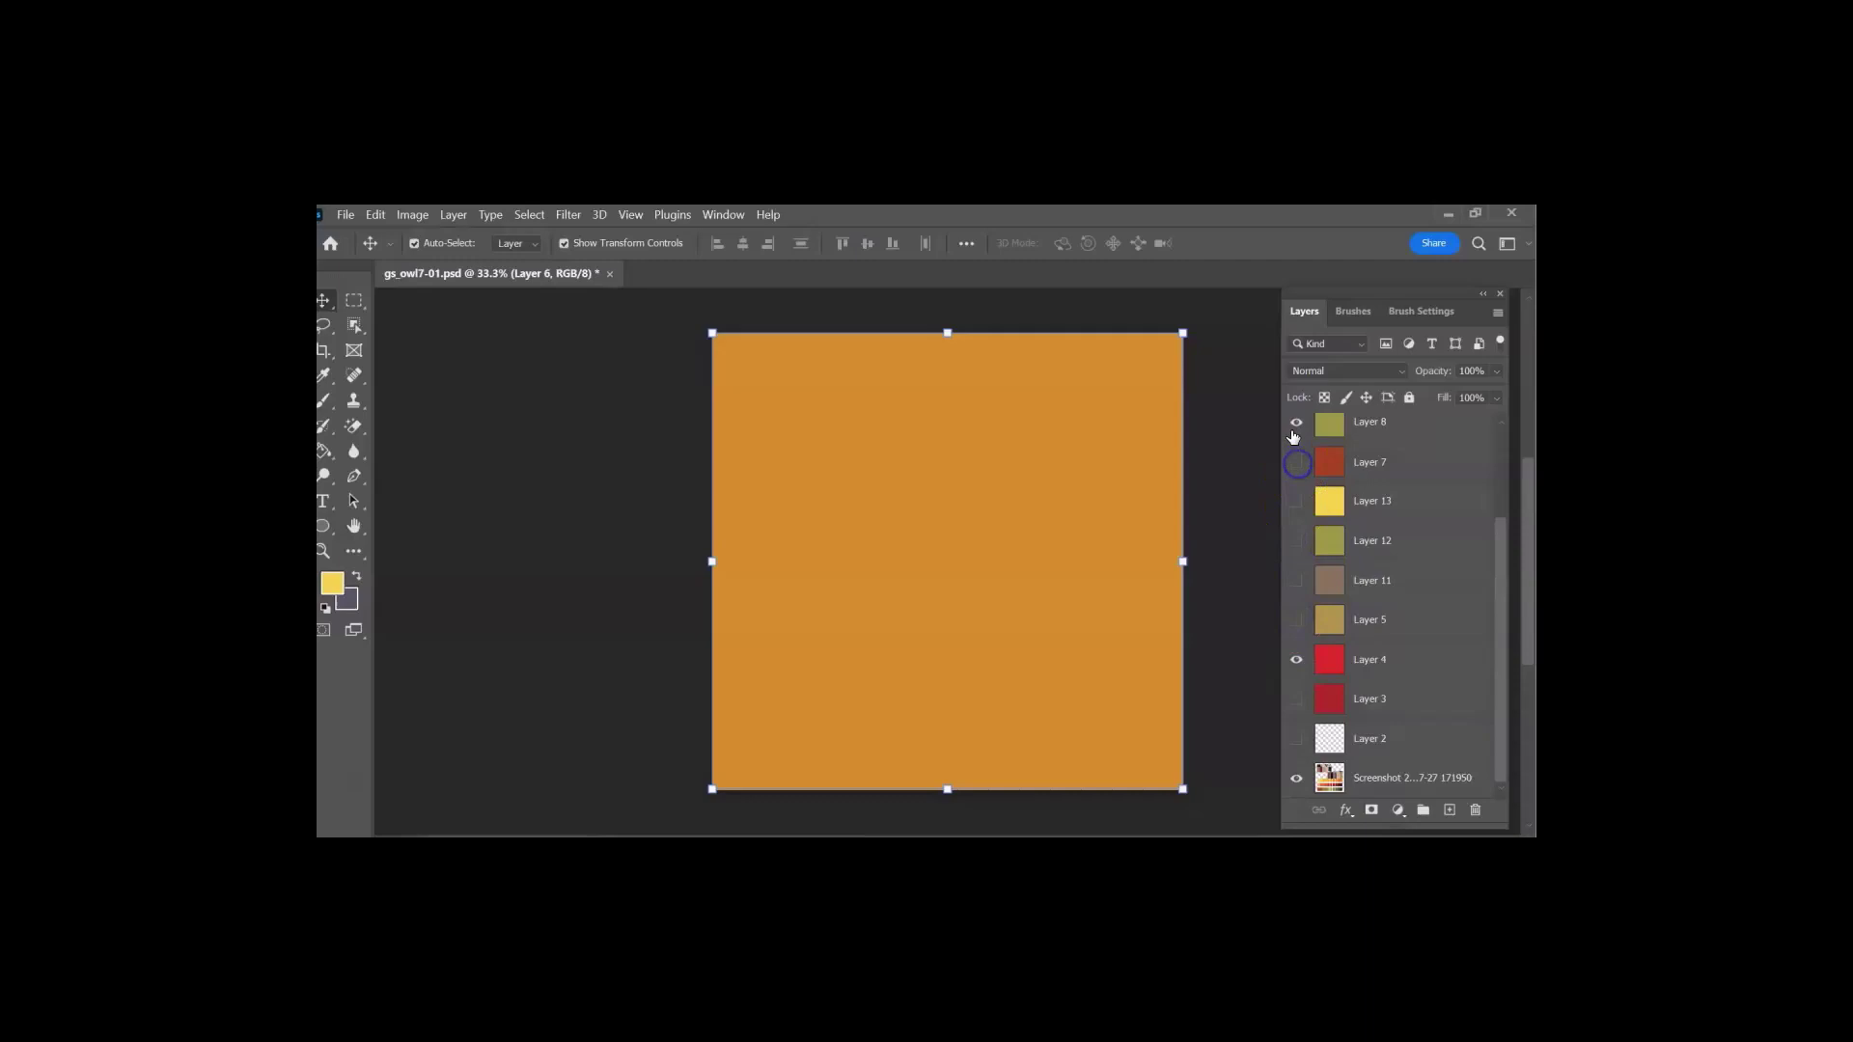
click(1297, 659)
scroll(1288, 617, up, 2)
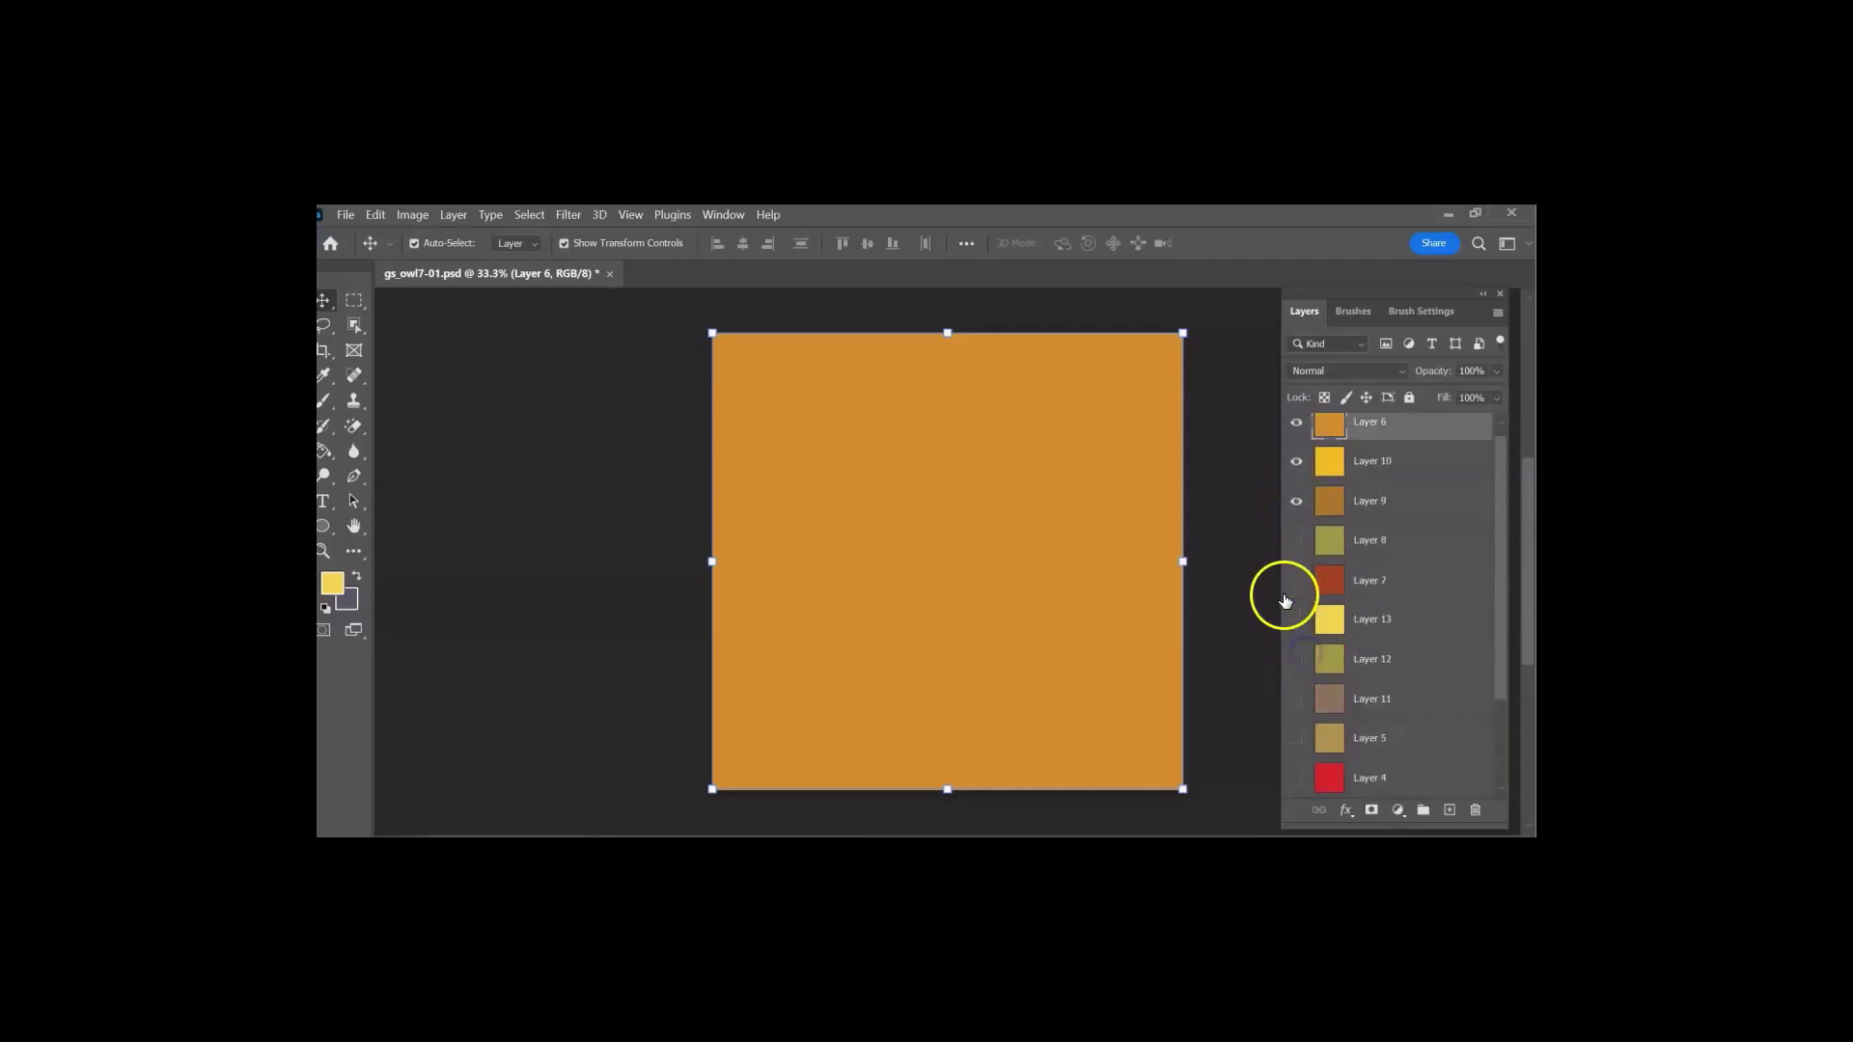
click(1296, 501)
click(1296, 425)
scroll(1371, 598, down, 3)
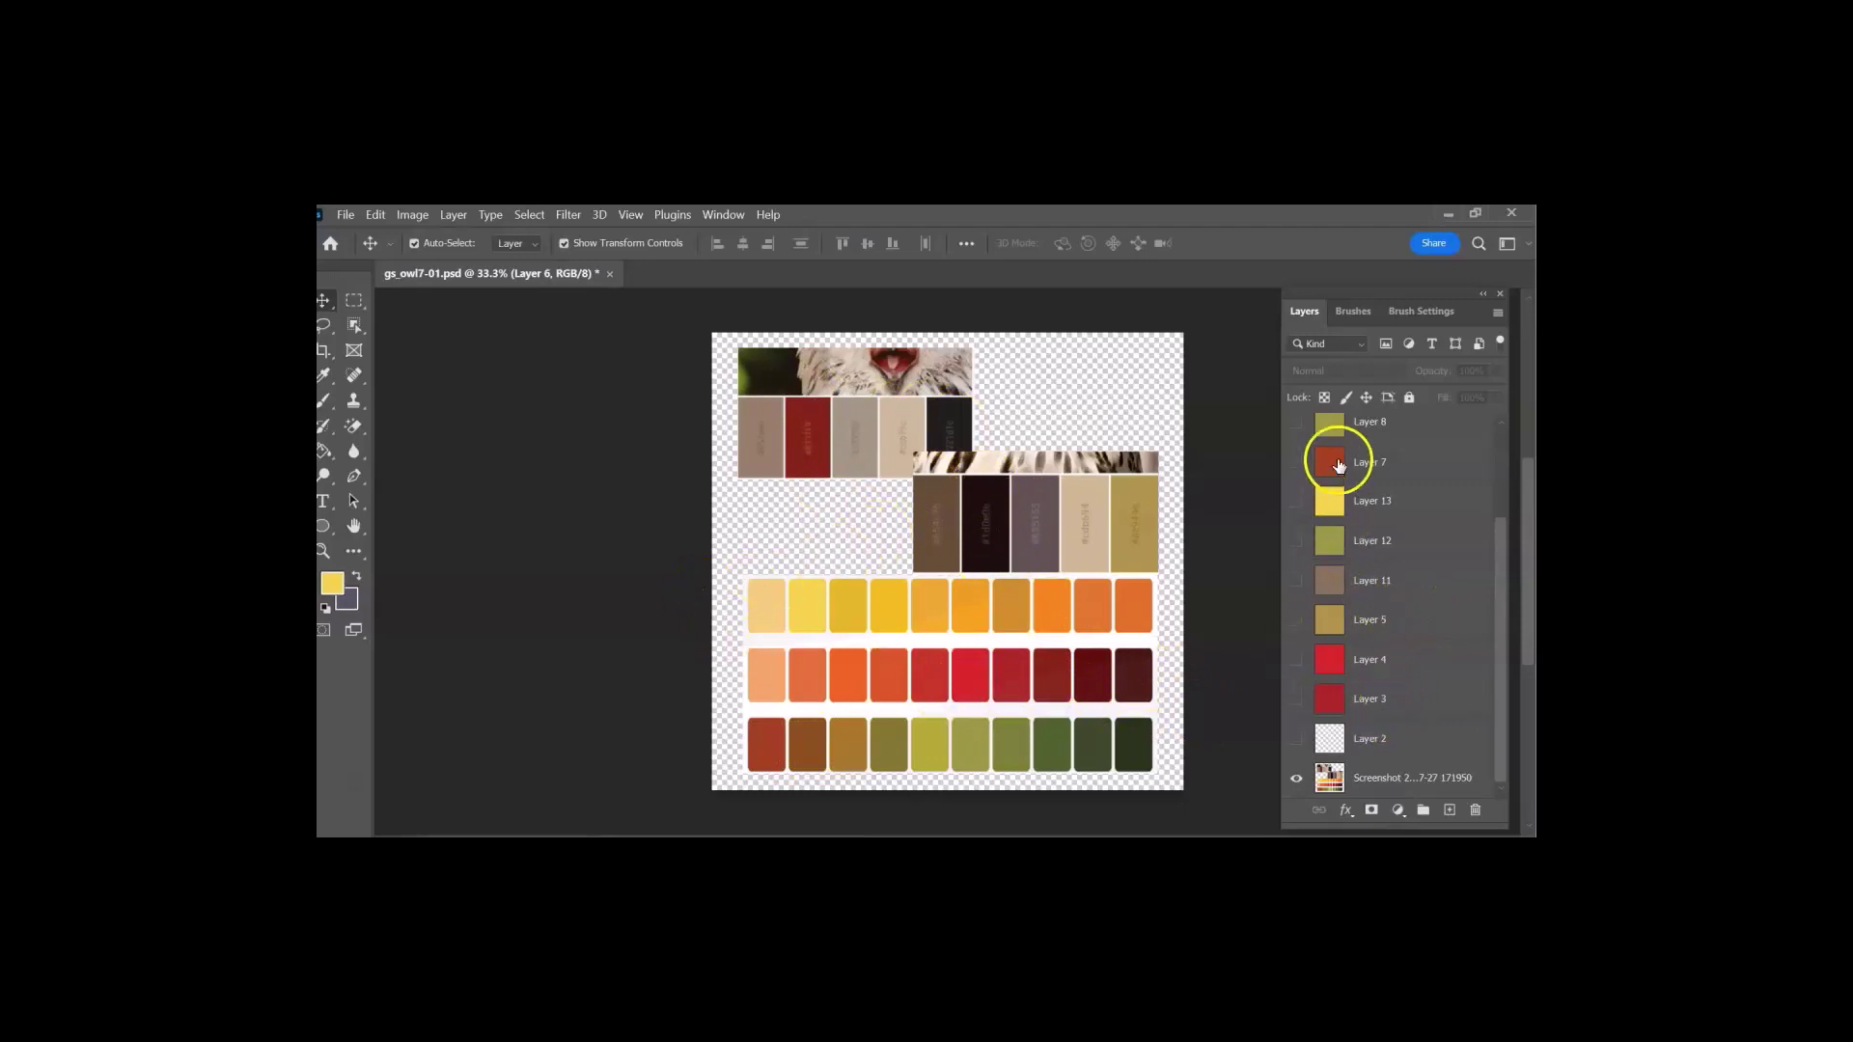
Step: Show and select the empty Layer 2, checking it by toggling the Screenshot layer off and on
click(1296, 740)
click(1390, 743)
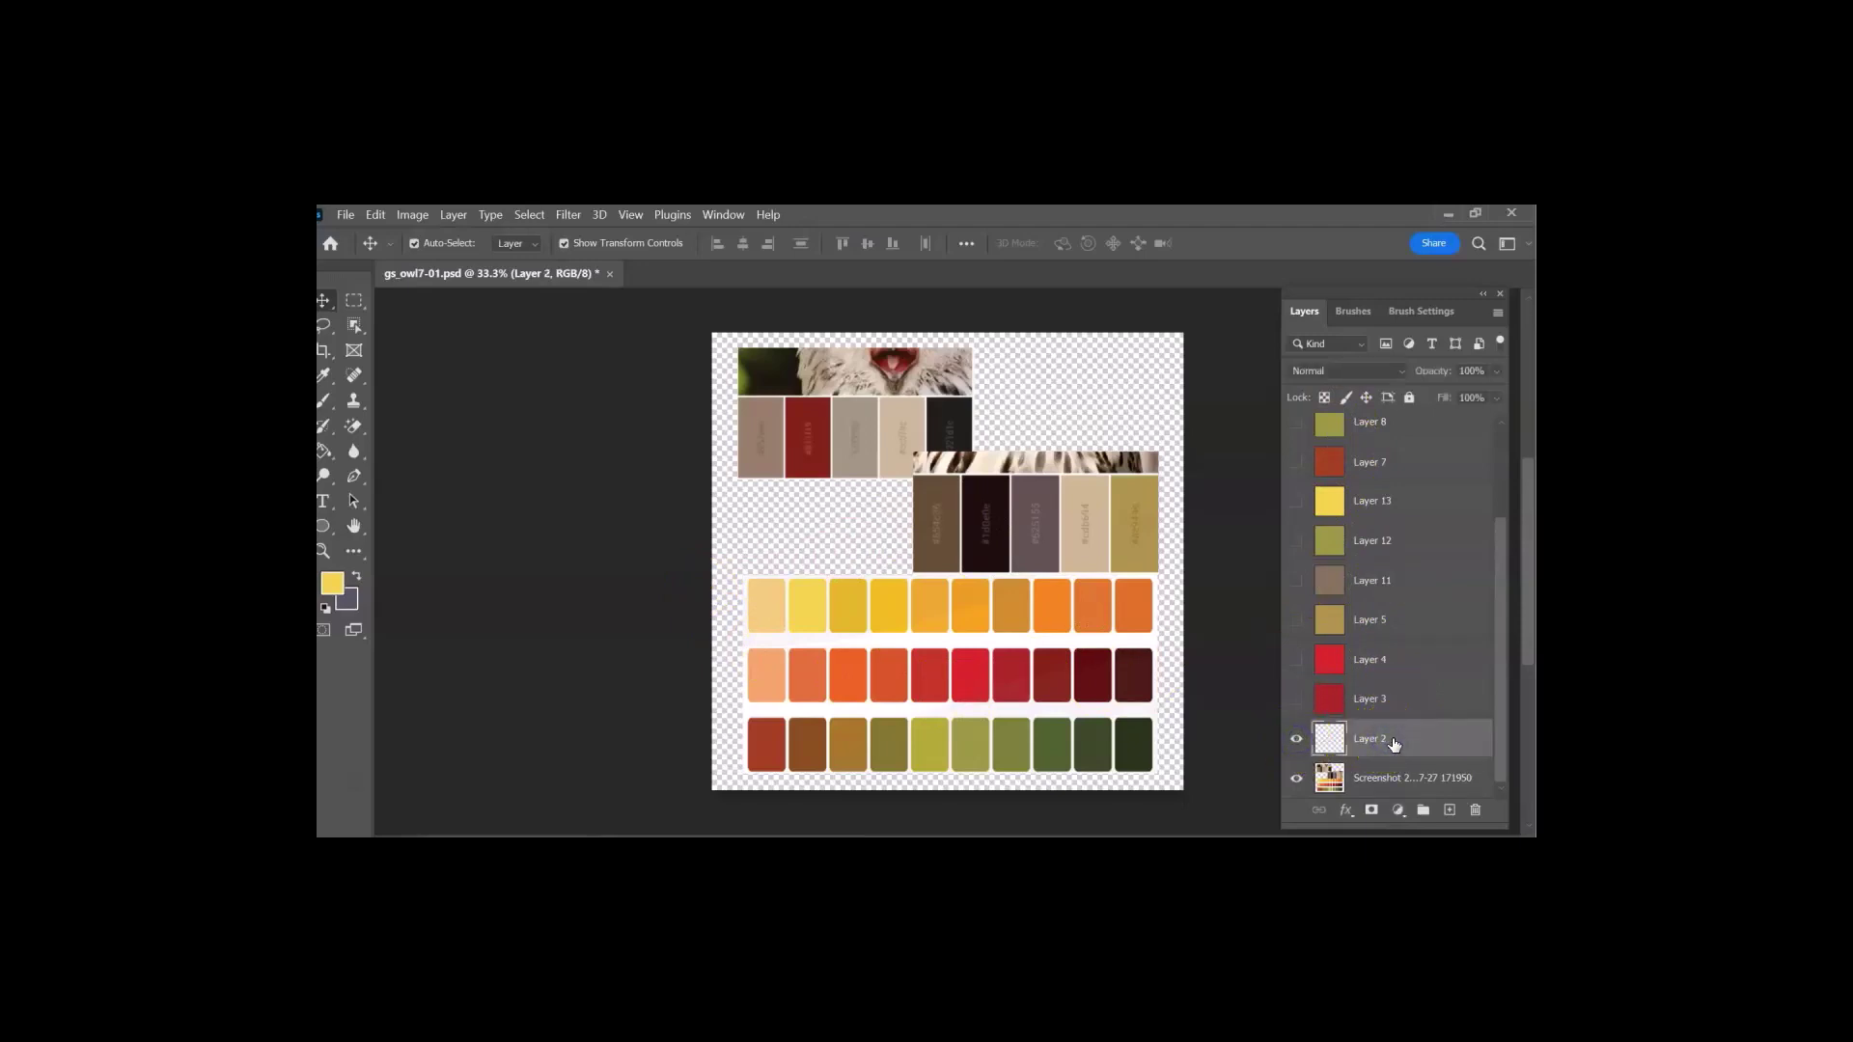
click(1298, 780)
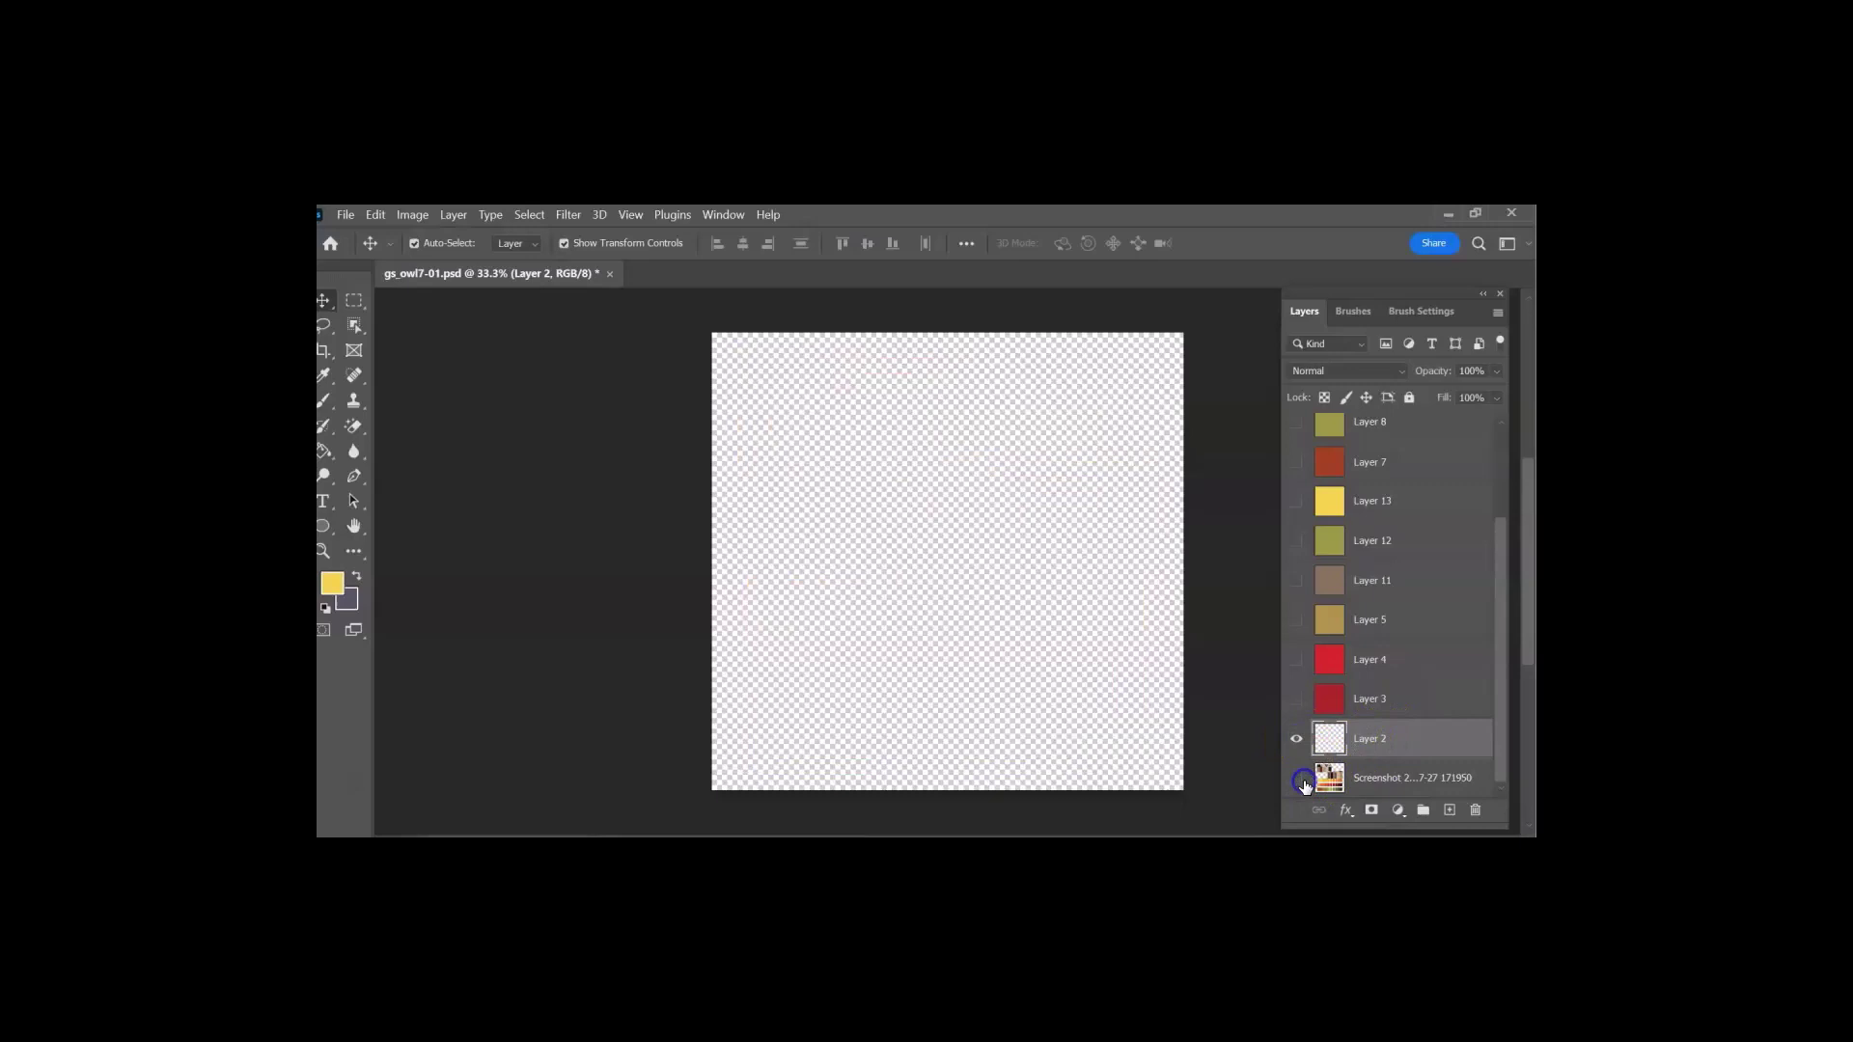
click(1298, 780)
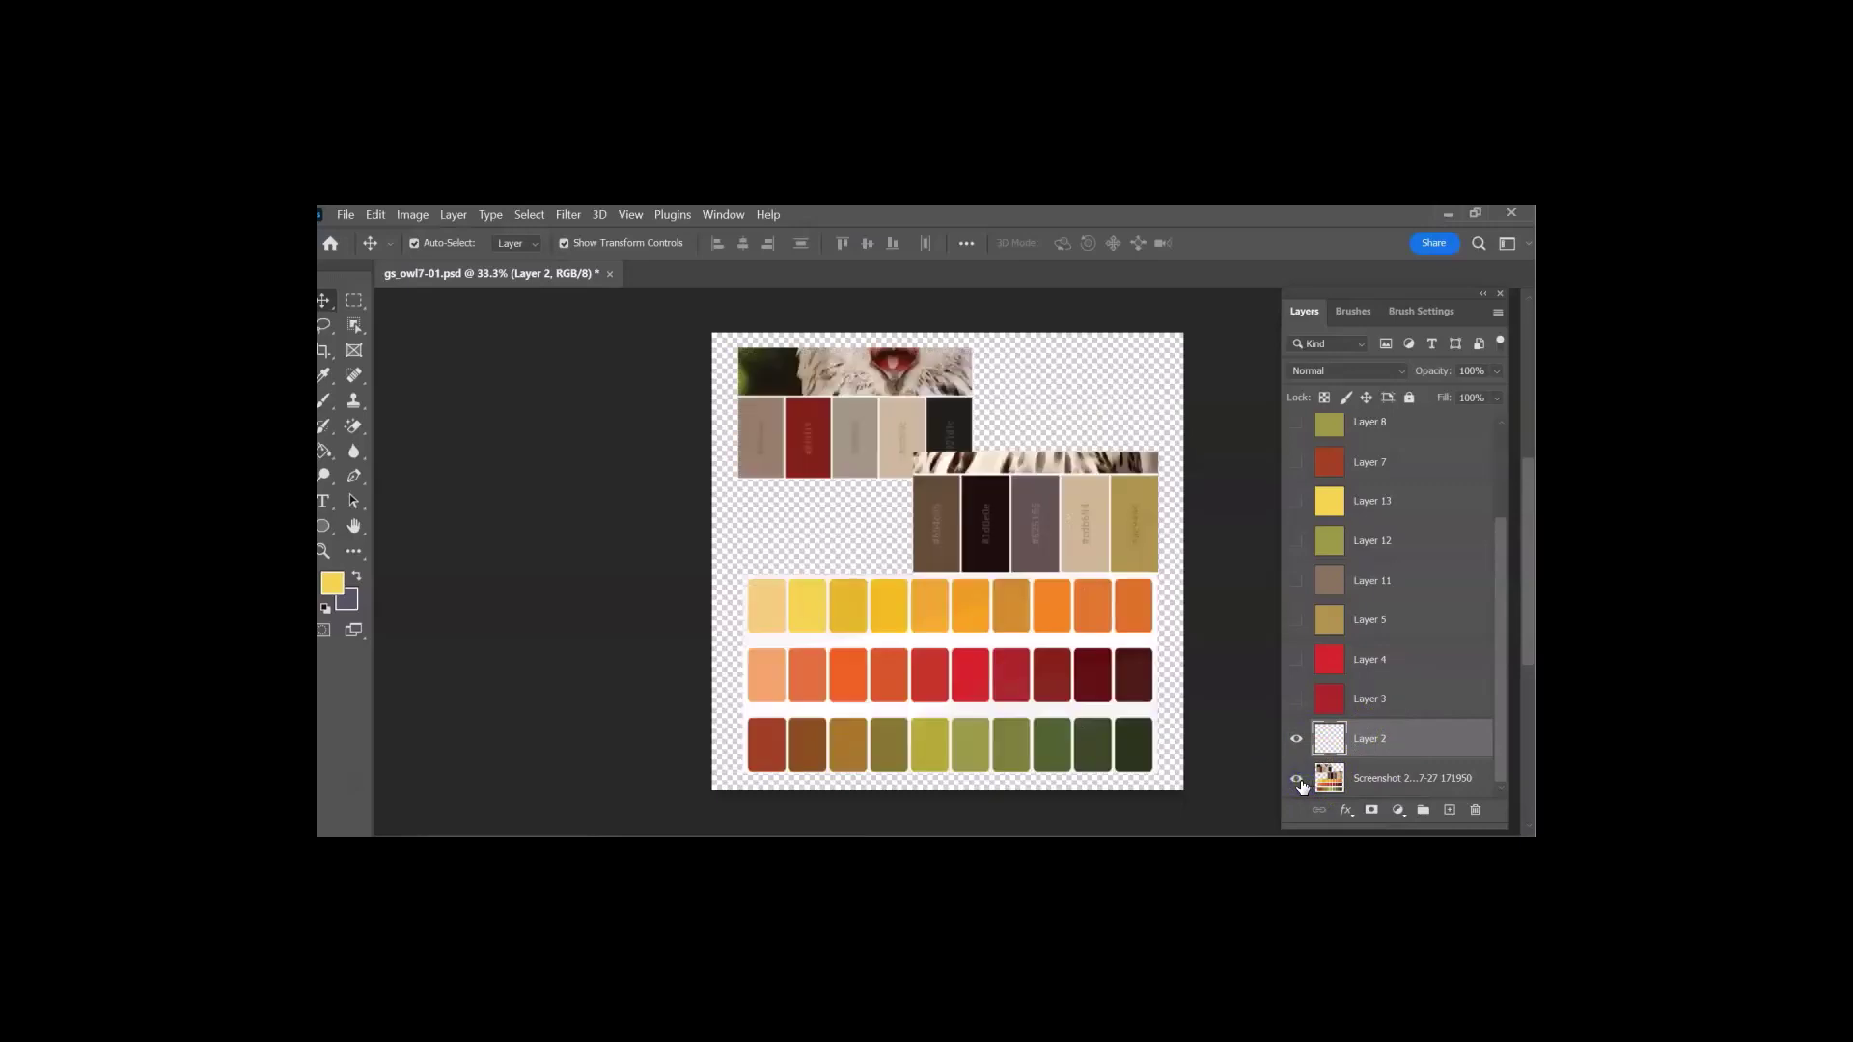
Step: Sample an orange from the palette swatch and fill Layer 2 with it using the Paint Bucket
click(325, 376)
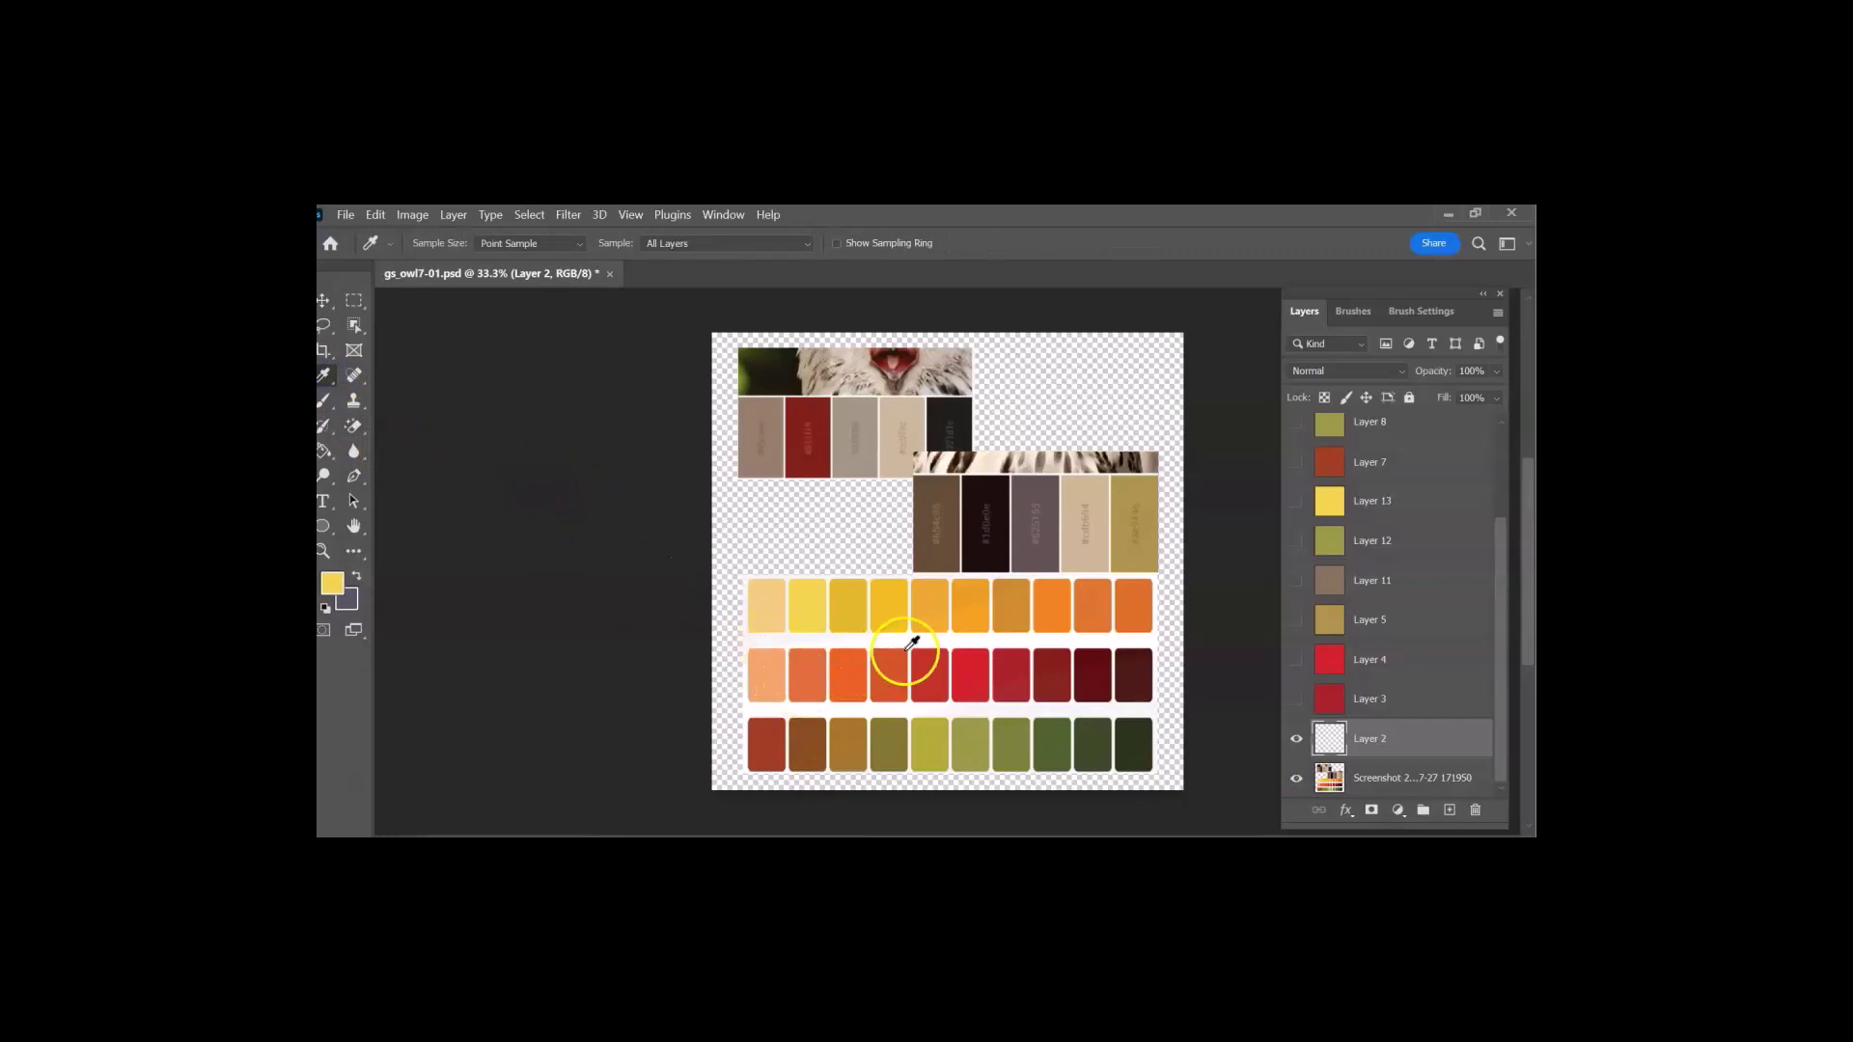
click(1045, 614)
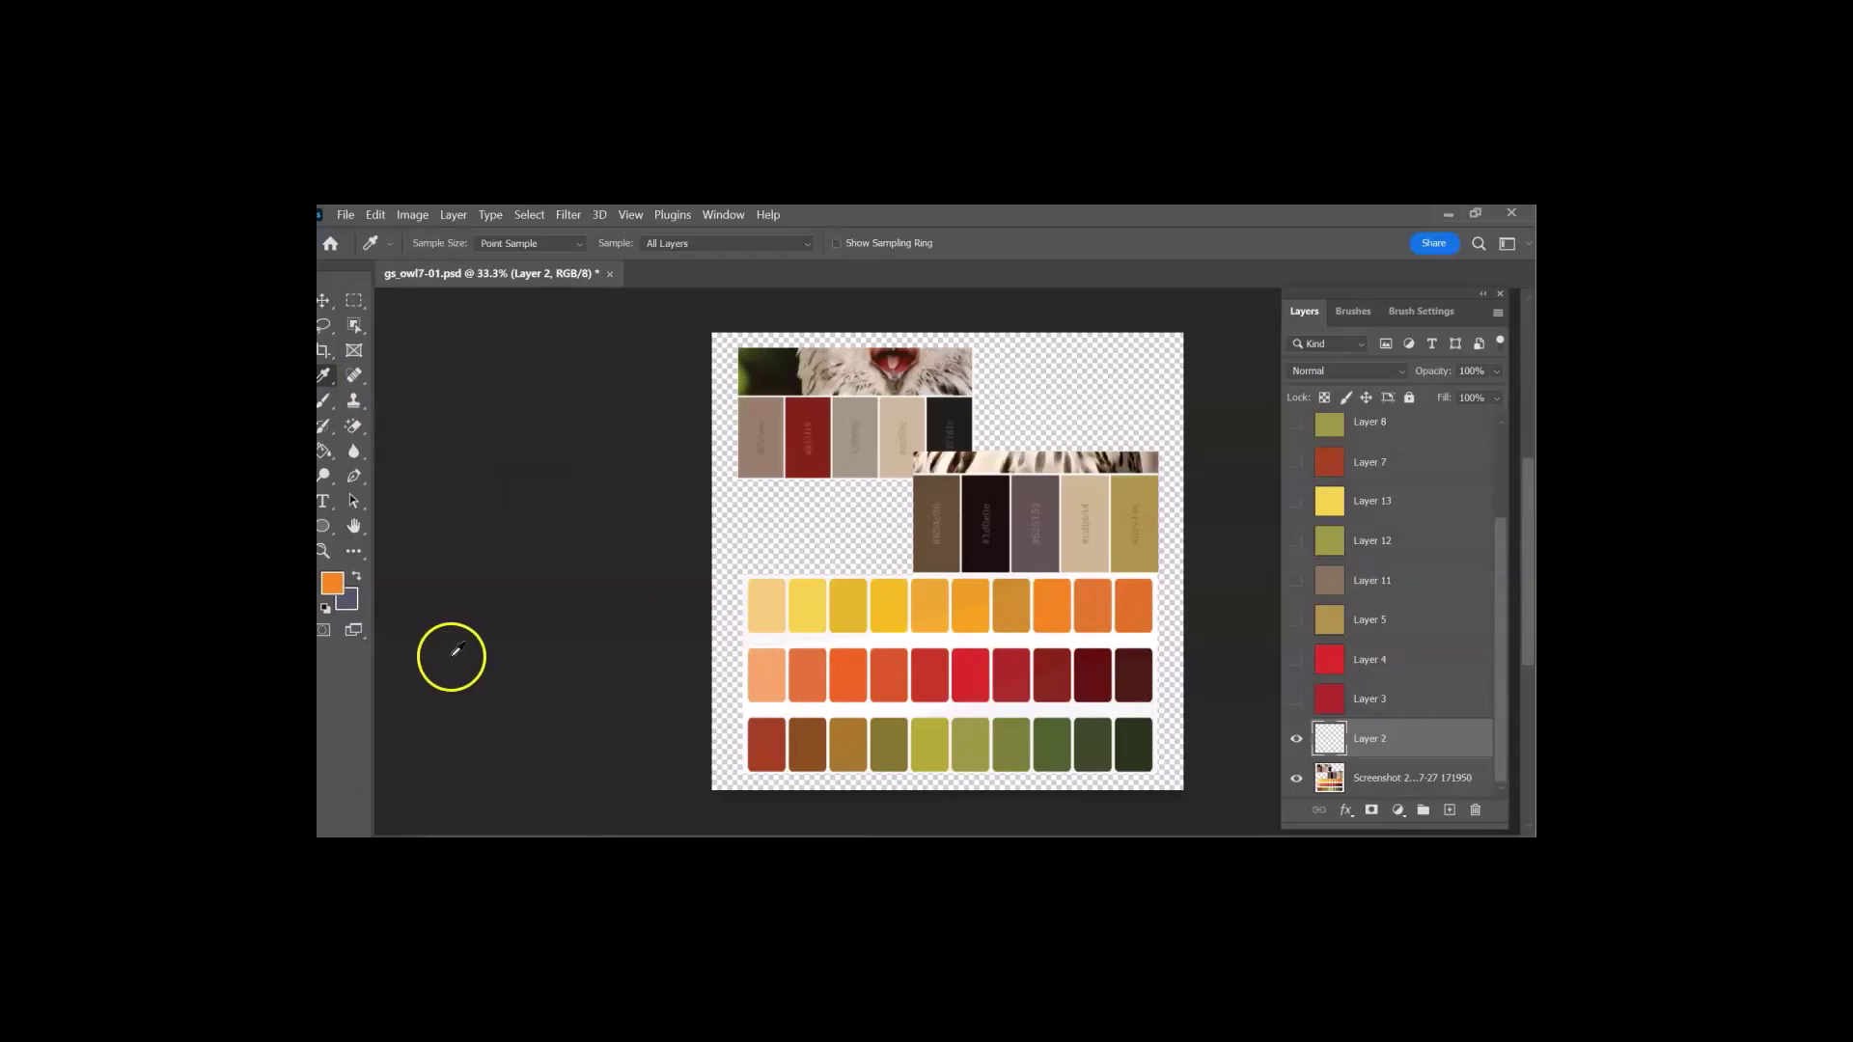
click(323, 452)
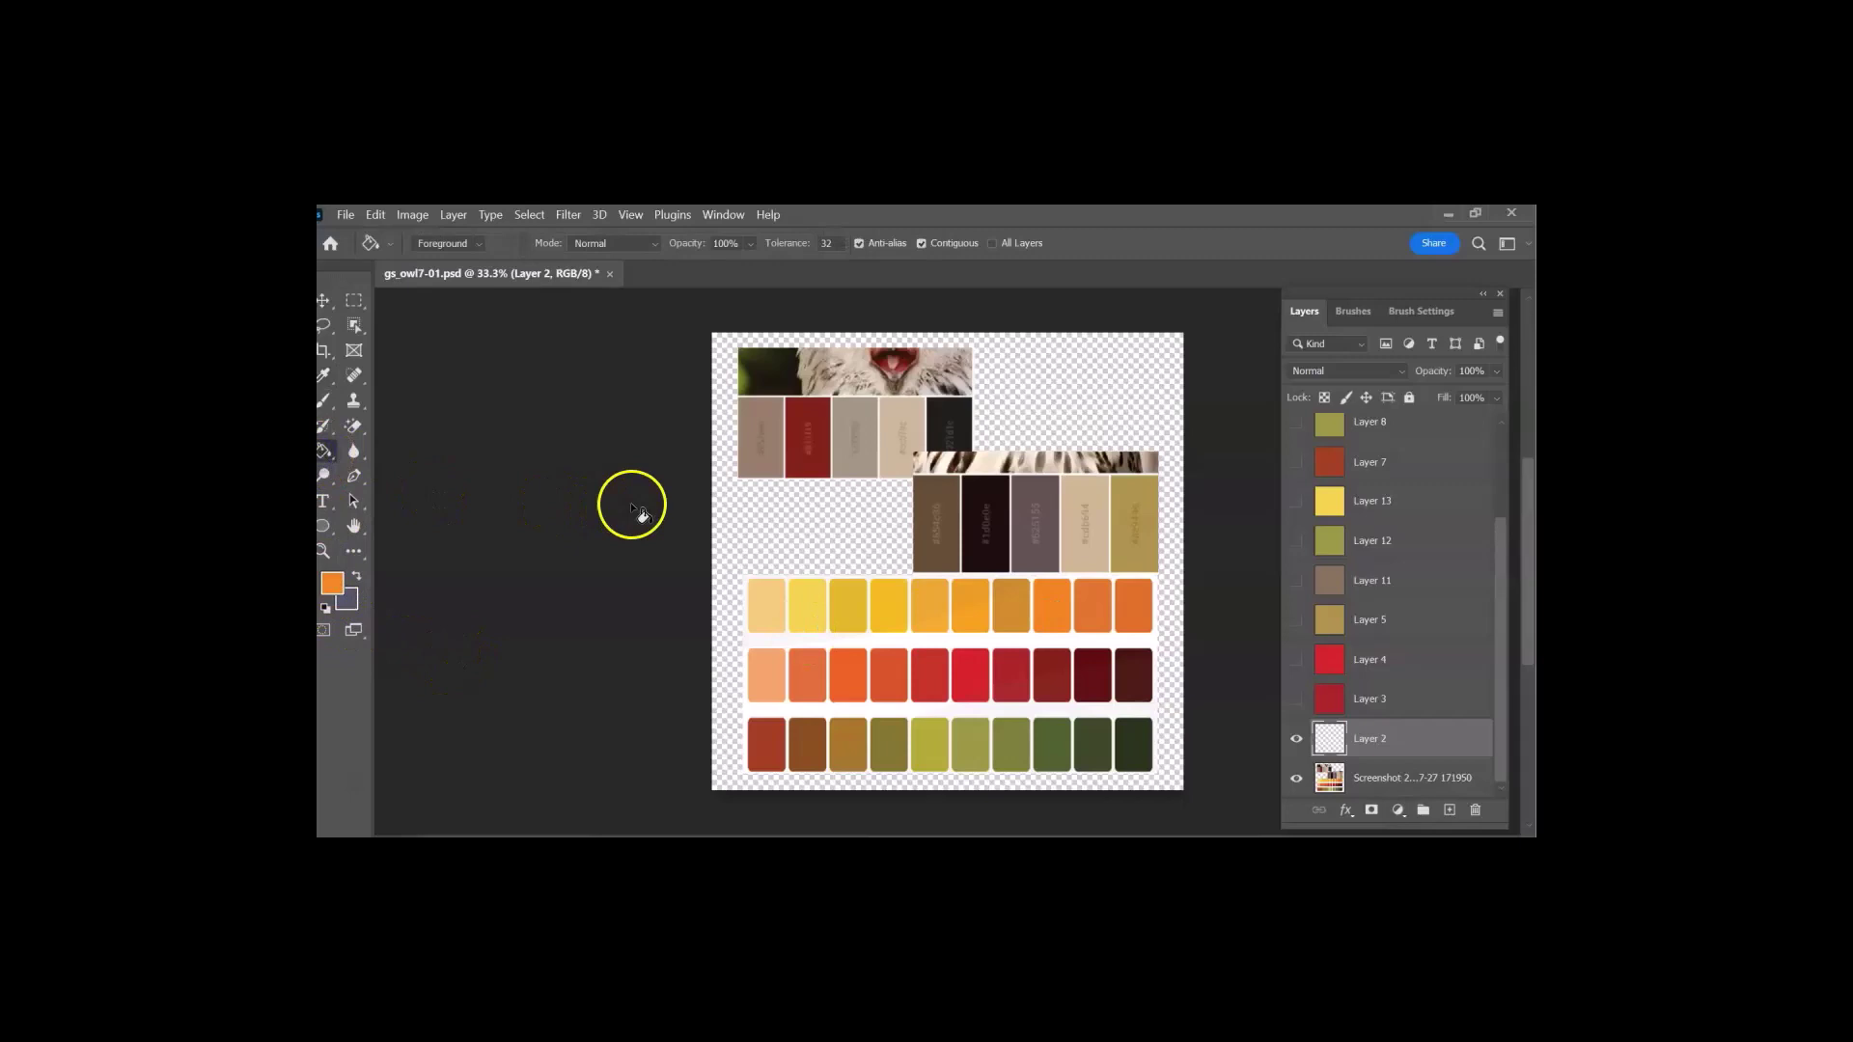
click(810, 531)
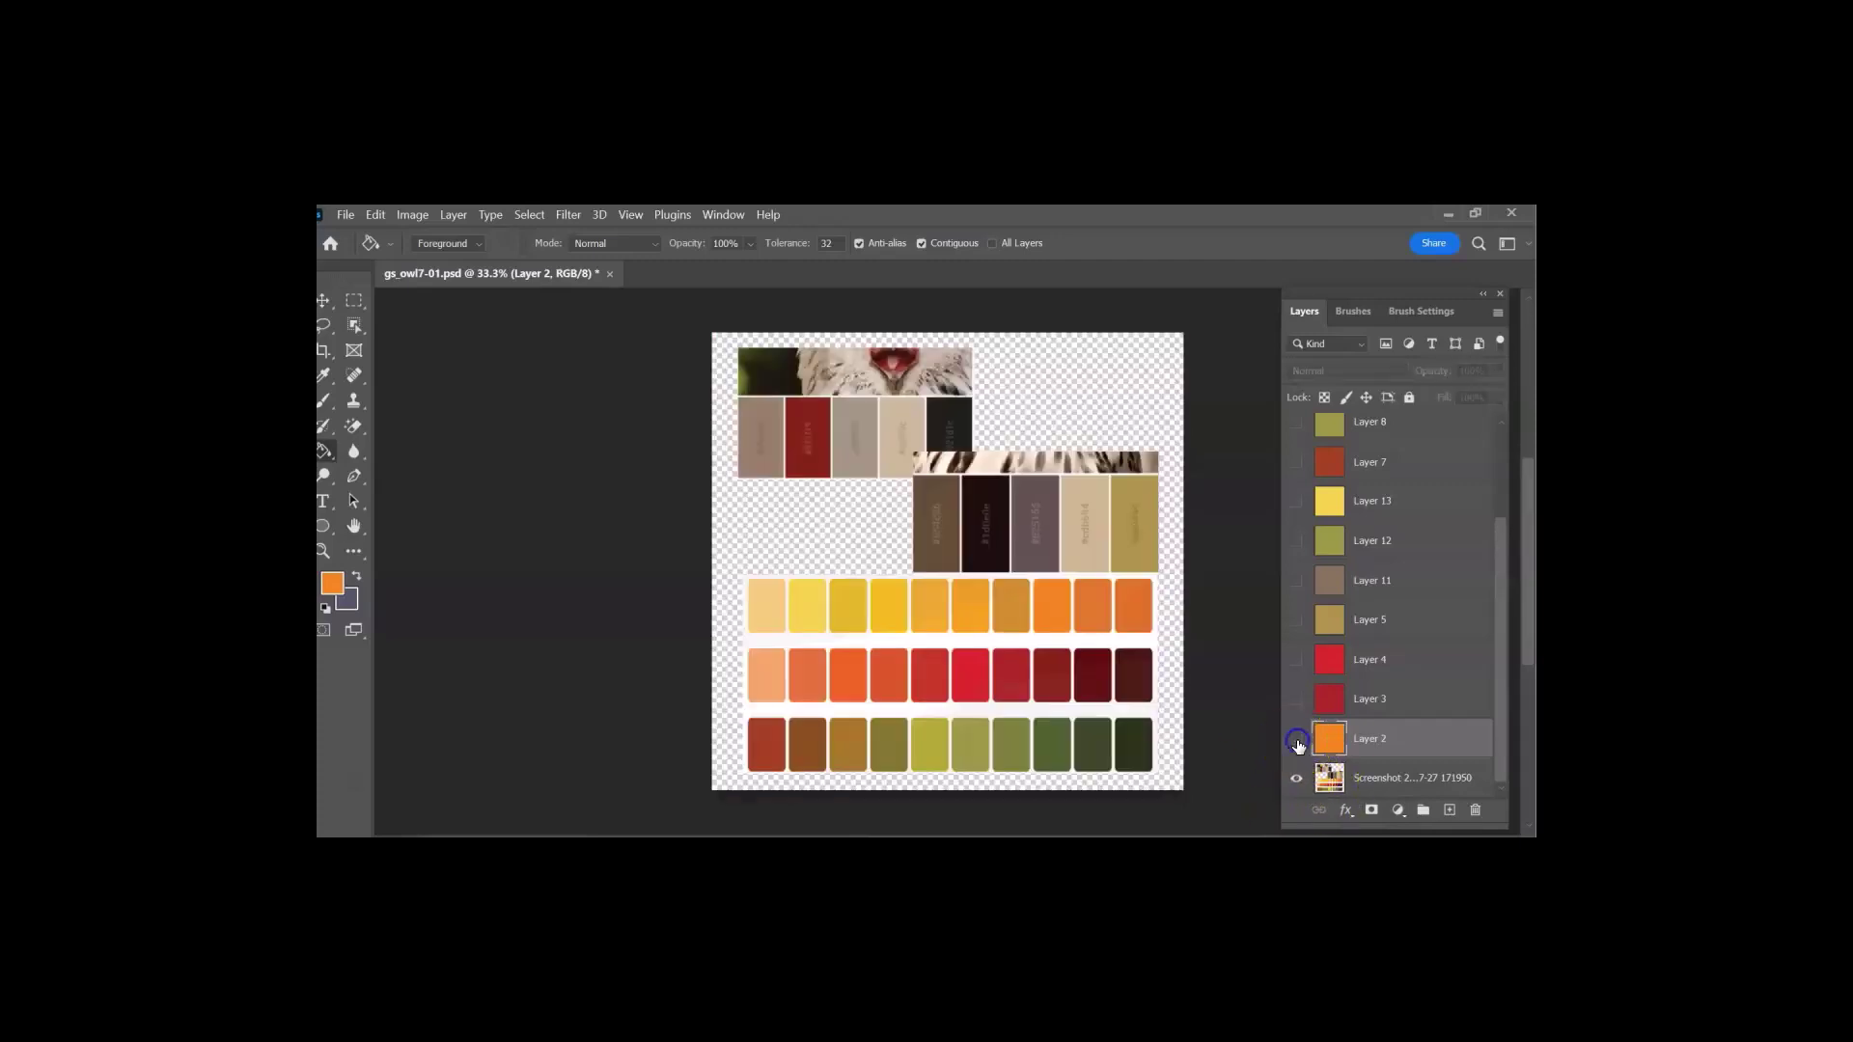
Step: Hide the orange Layer 2 and move it up to sit just below Layer 6
click(1296, 740)
drag(1386, 738, 1375, 442)
scroll(1389, 587, up, 3)
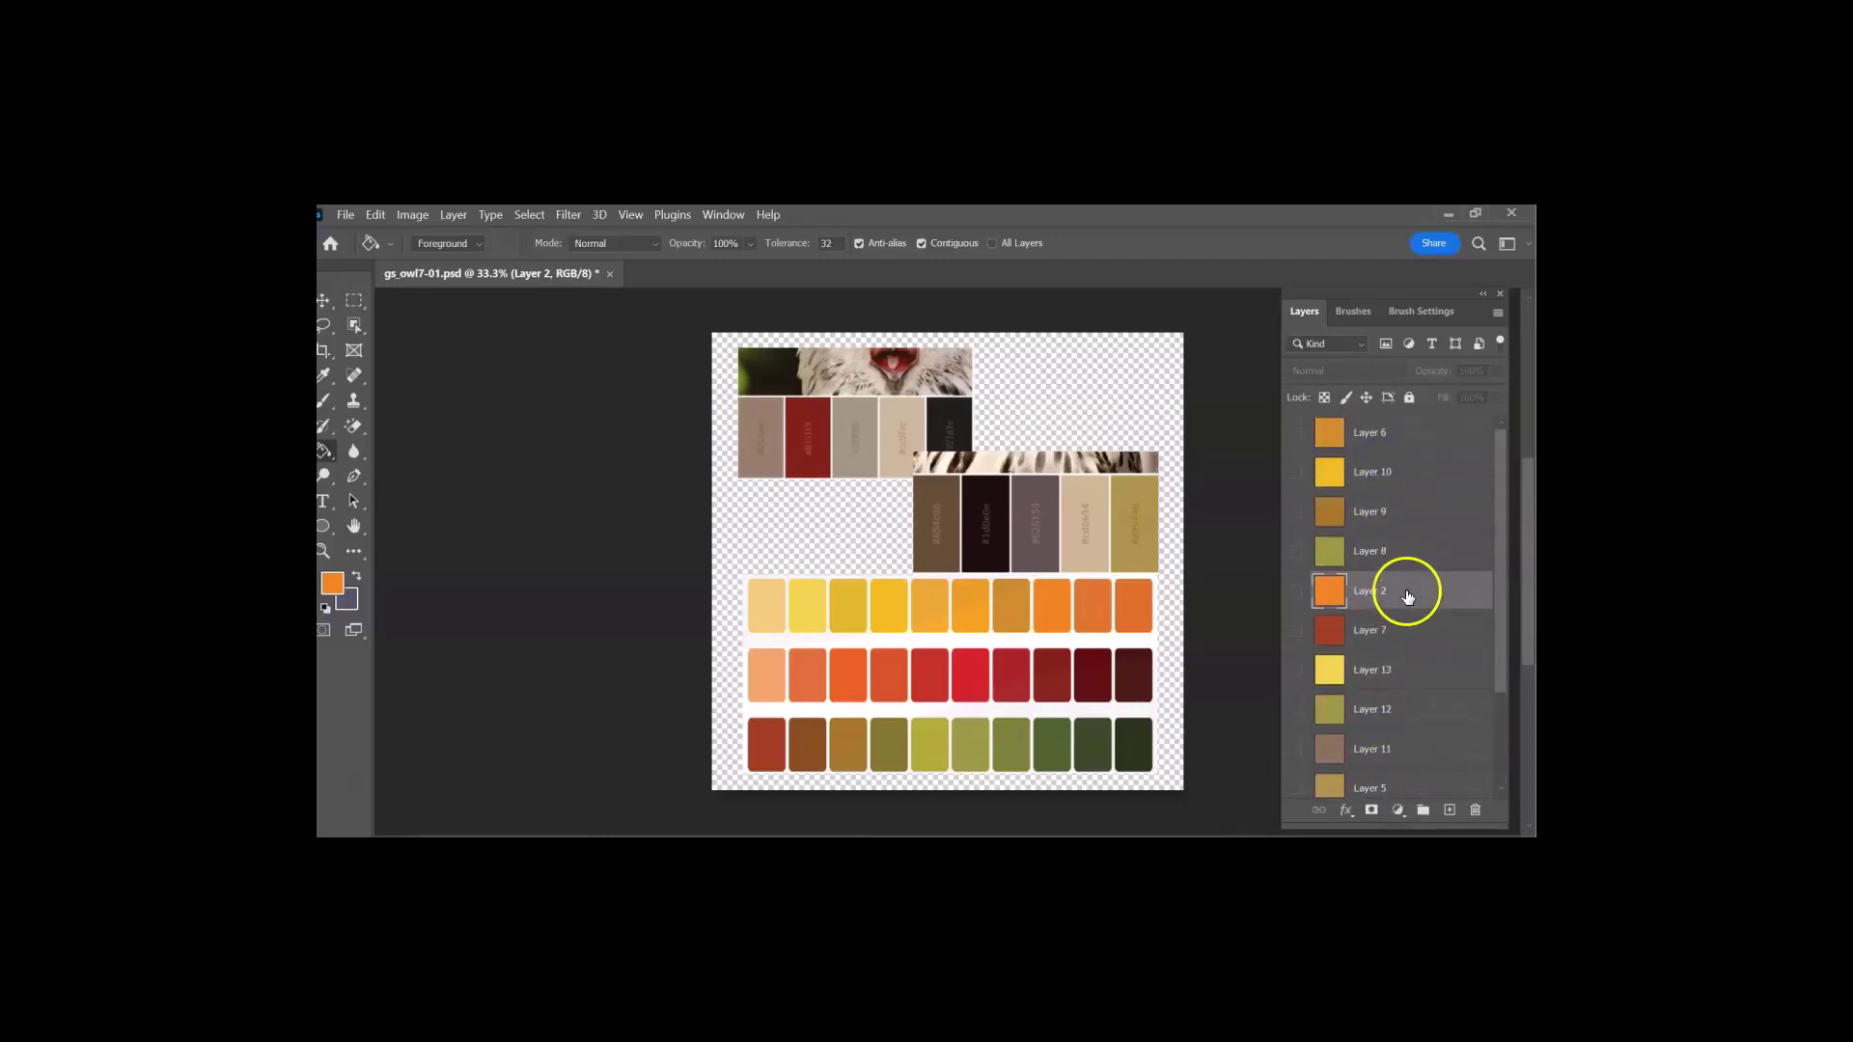
drag(1399, 591, 1397, 455)
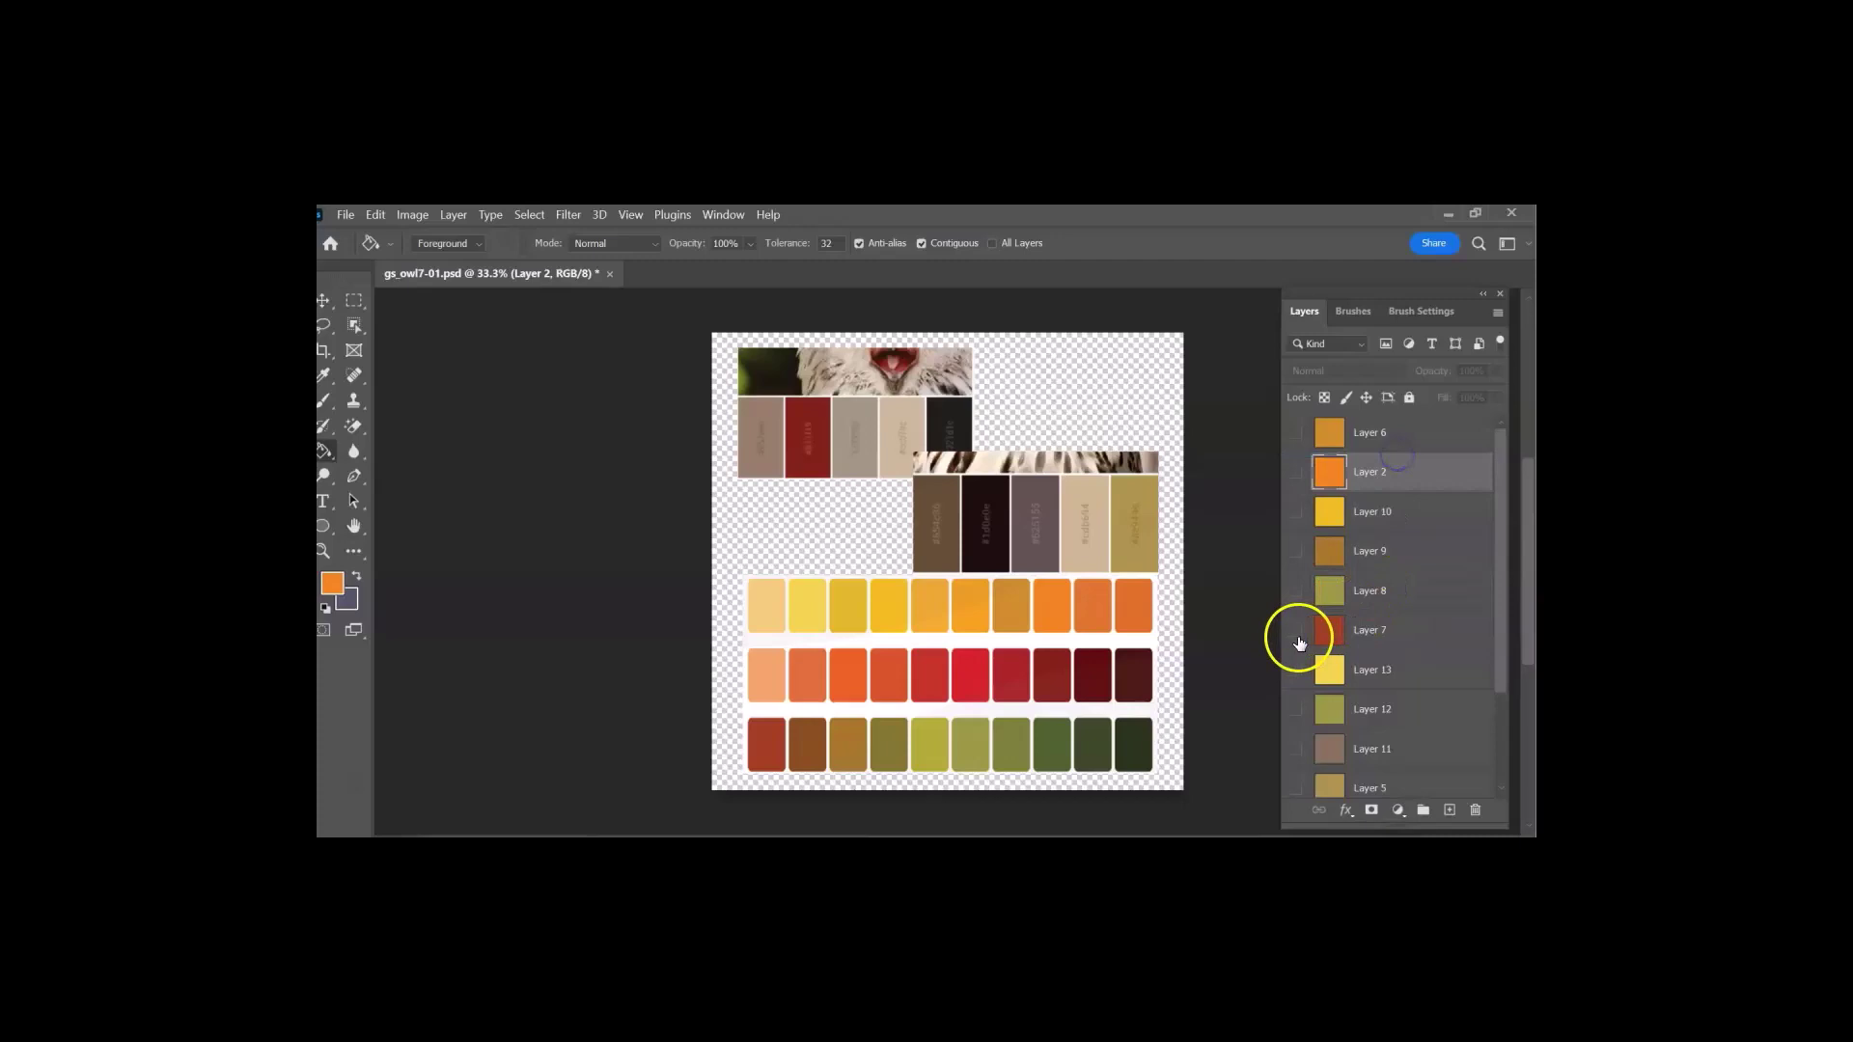
scroll(1273, 579, up, 1)
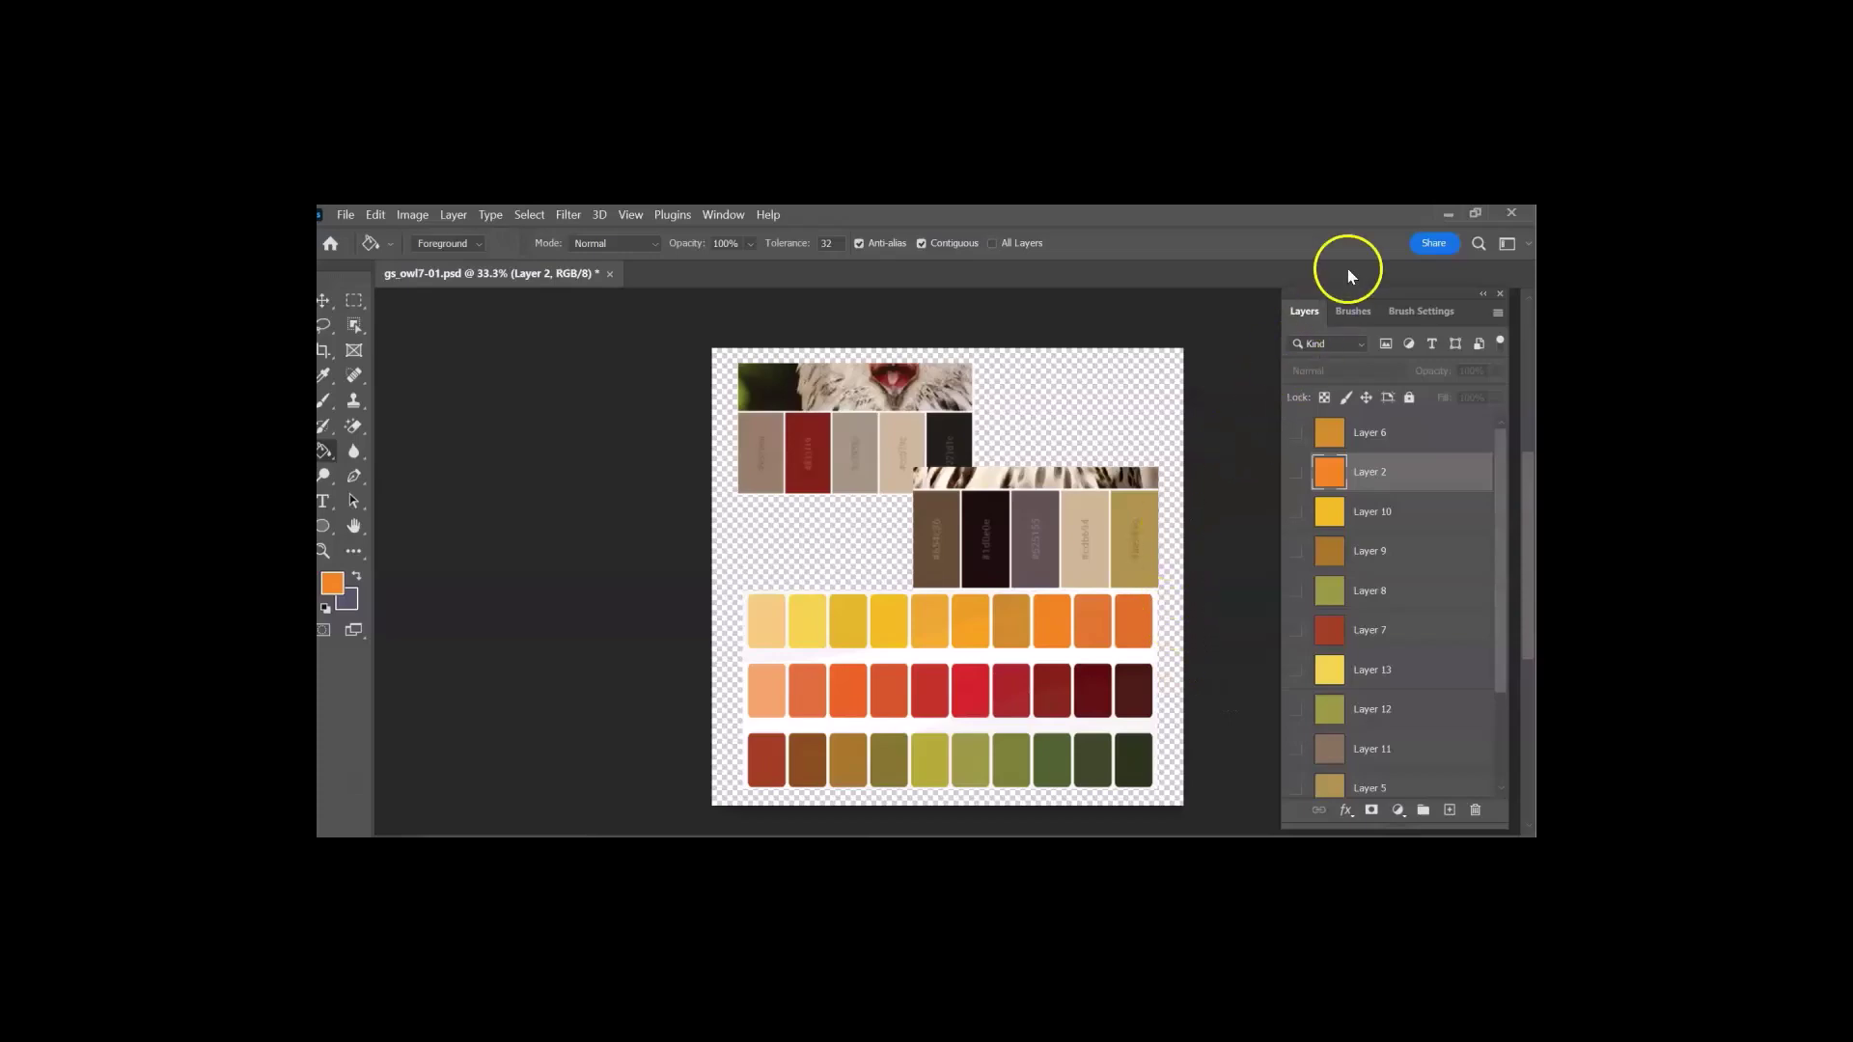
Step: Close the Alcohol ink folder and open the Abstract Digital Paper pattern folder
click(1473, 213)
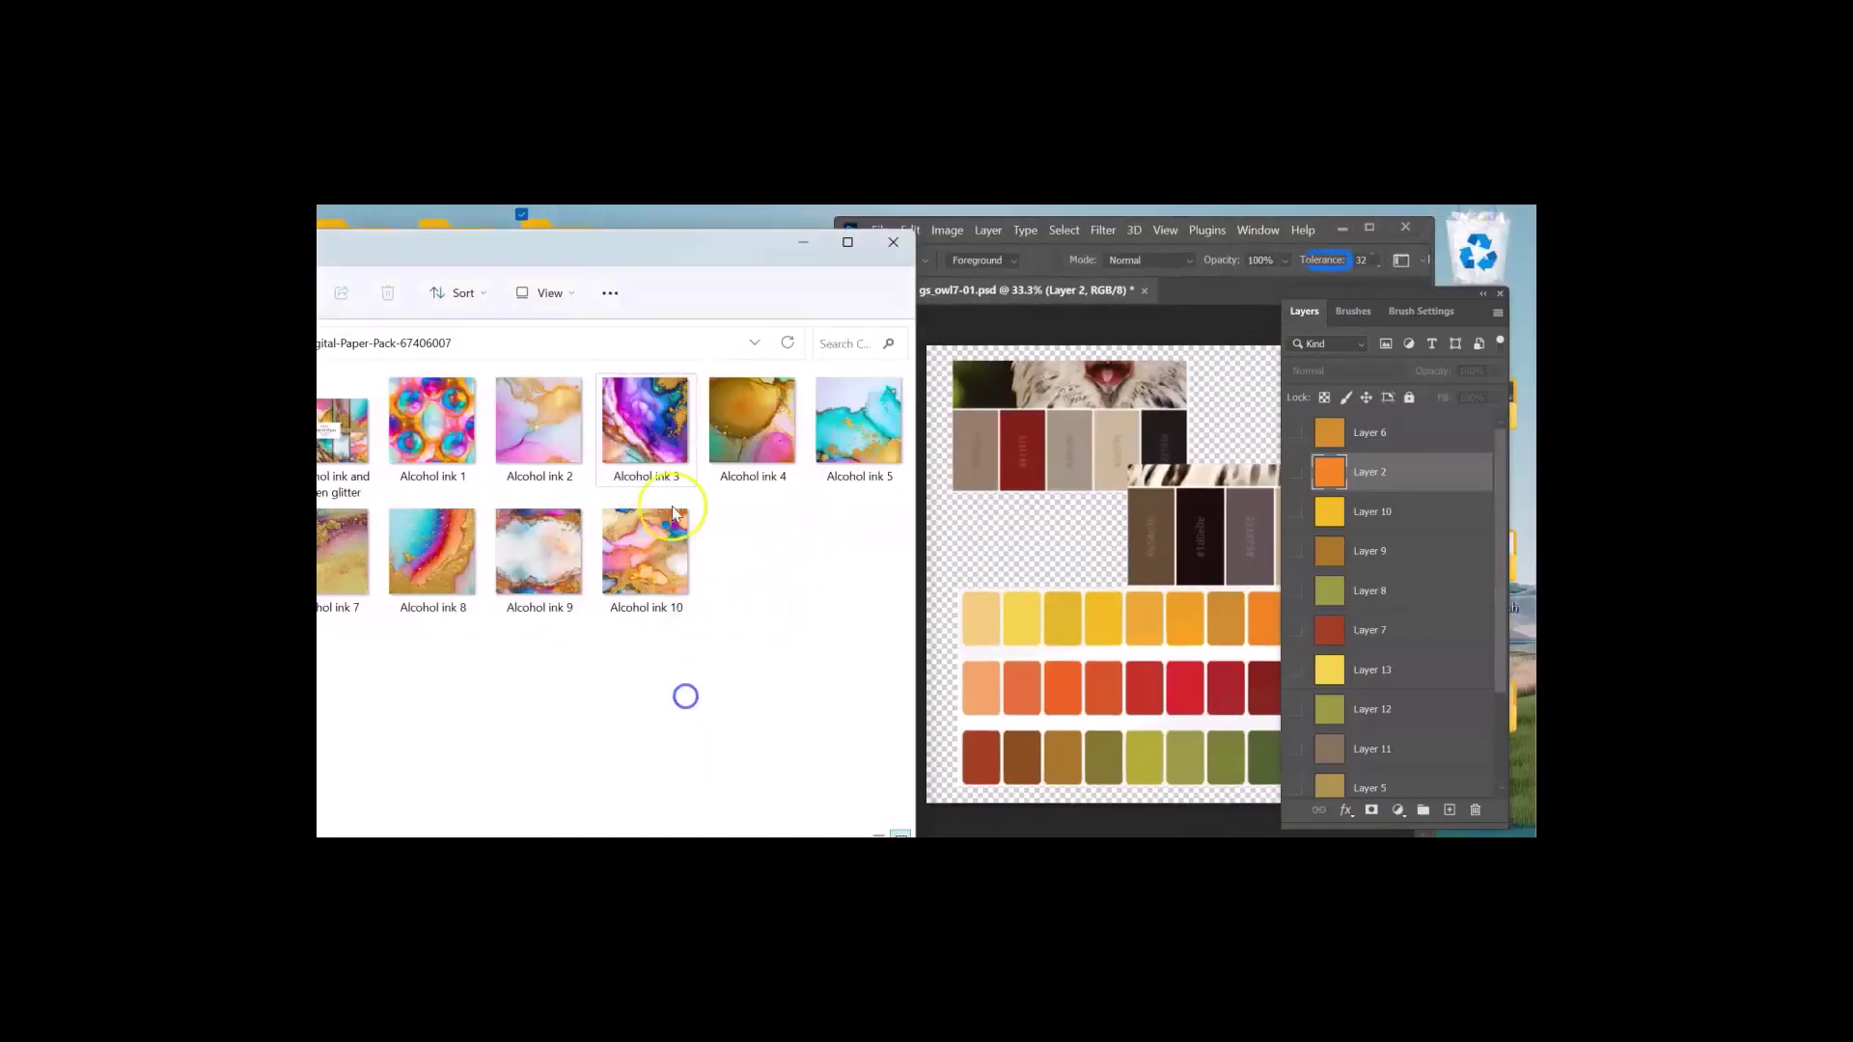
click(893, 242)
click(672, 419)
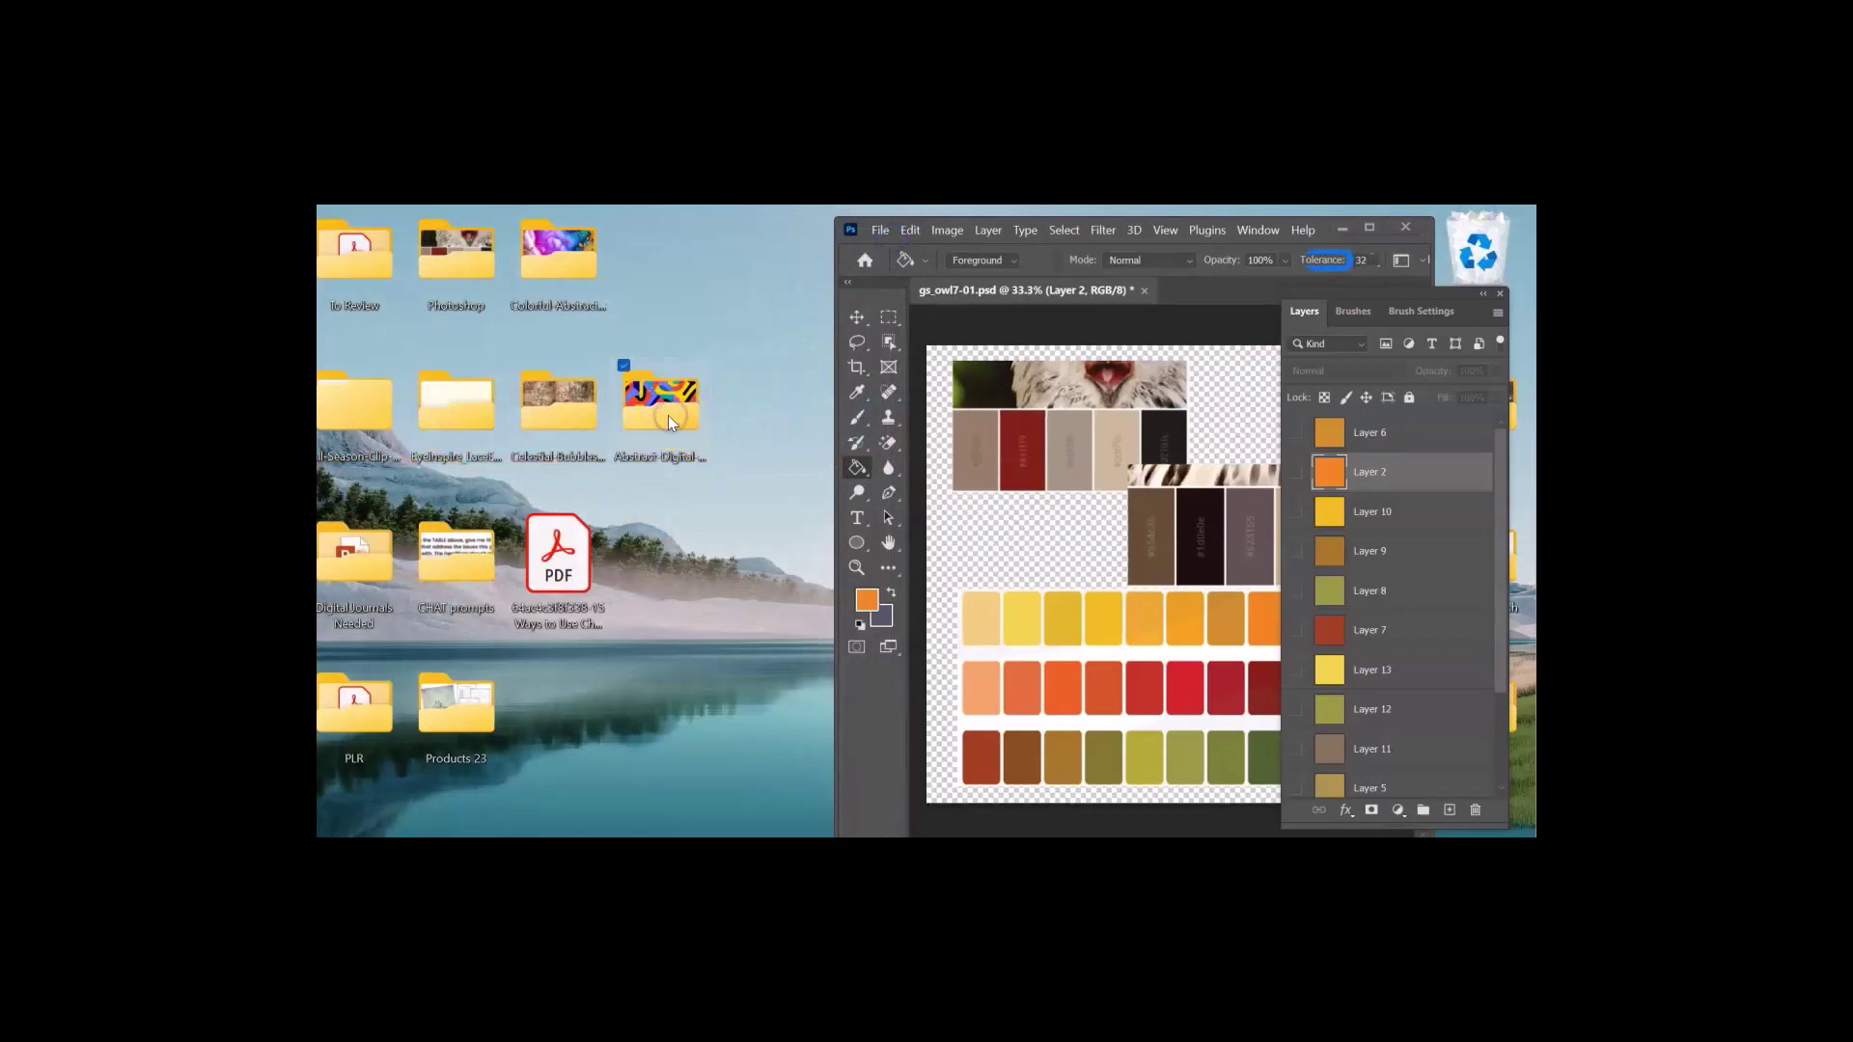
double_click(672, 418)
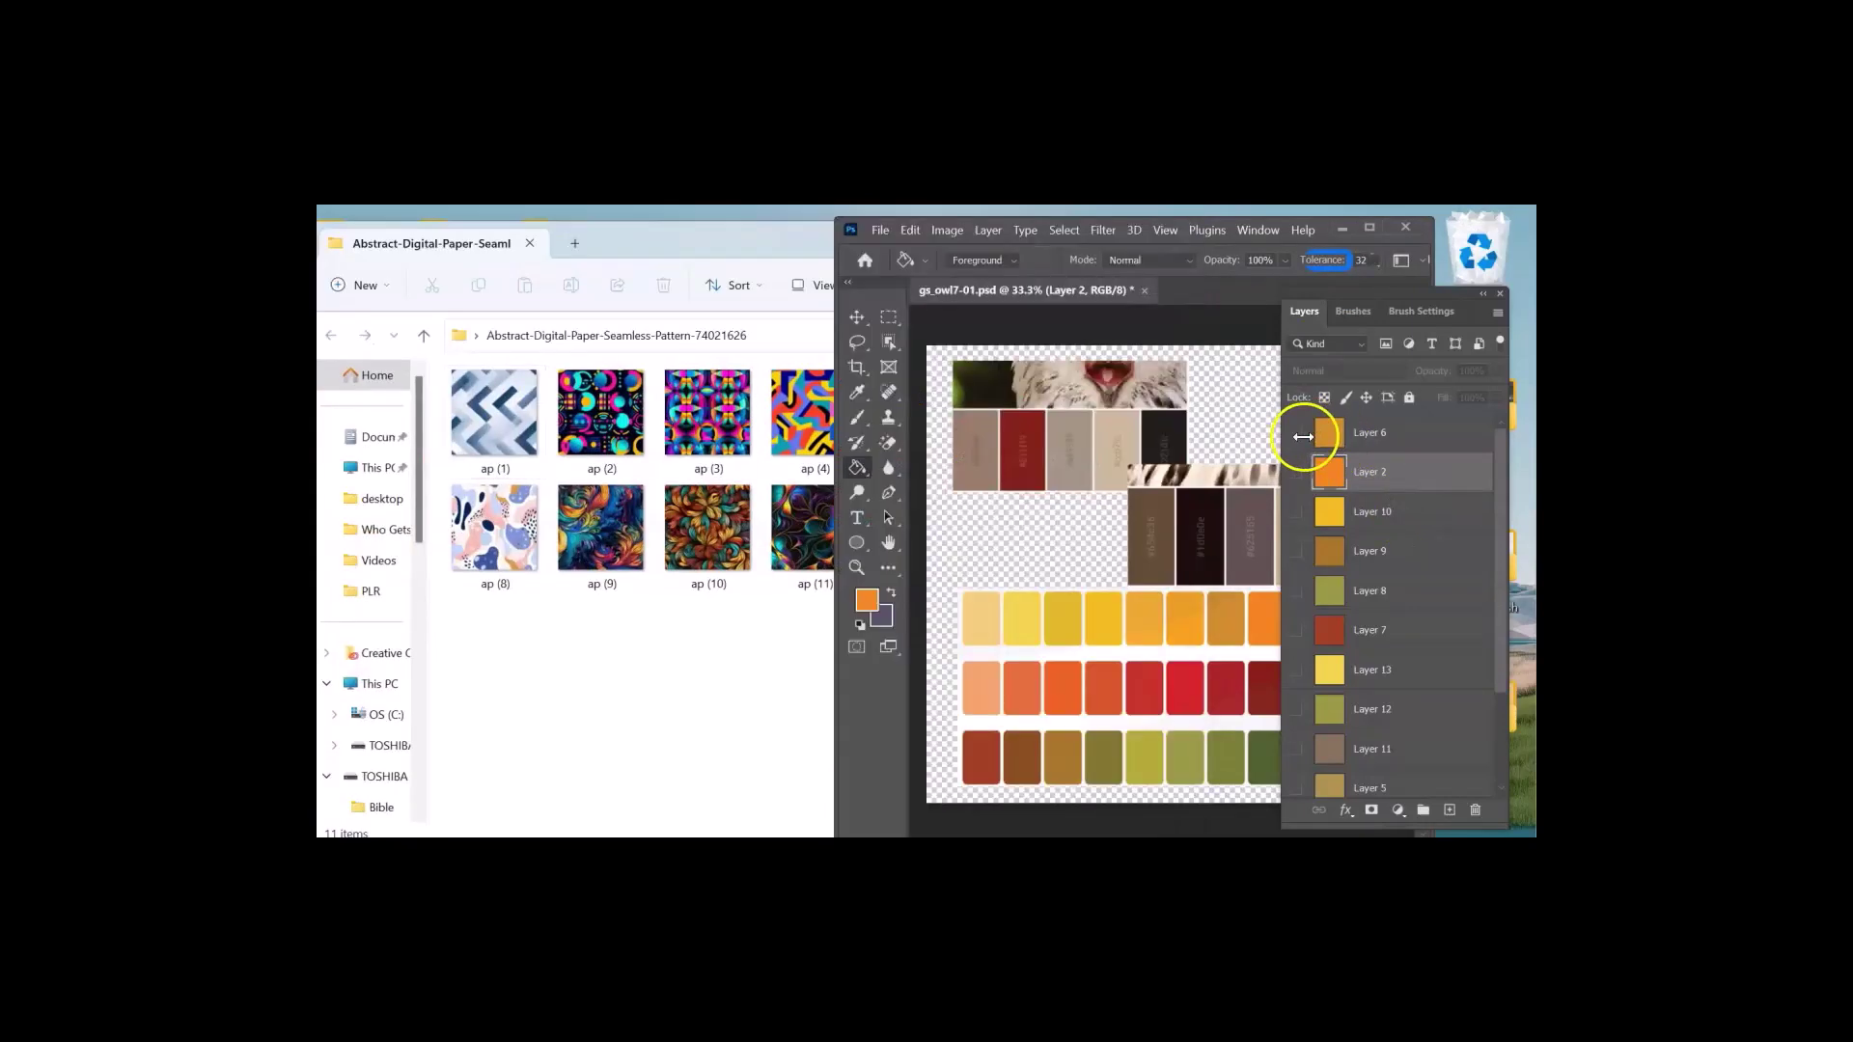
Step: Show and select Layer 6, then drag the ap (4) pattern into the Photoshop document
click(1297, 434)
click(1398, 431)
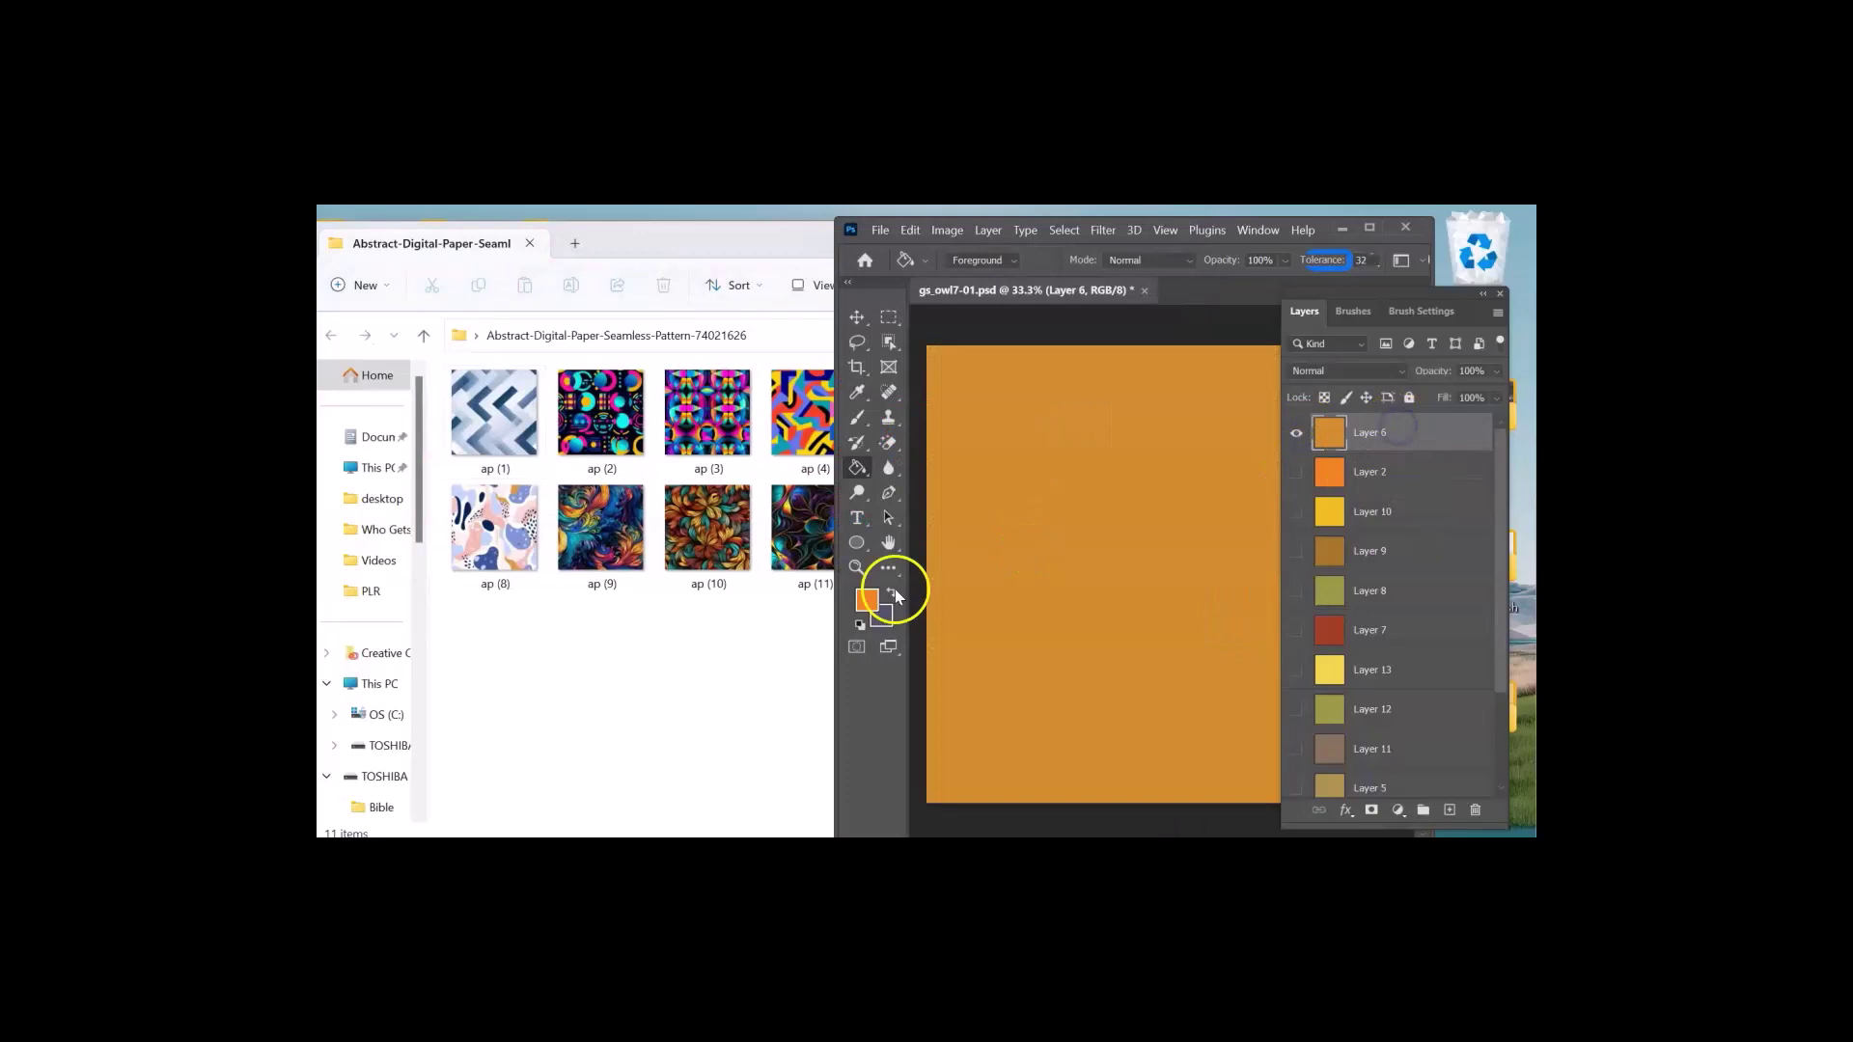
click(715, 674)
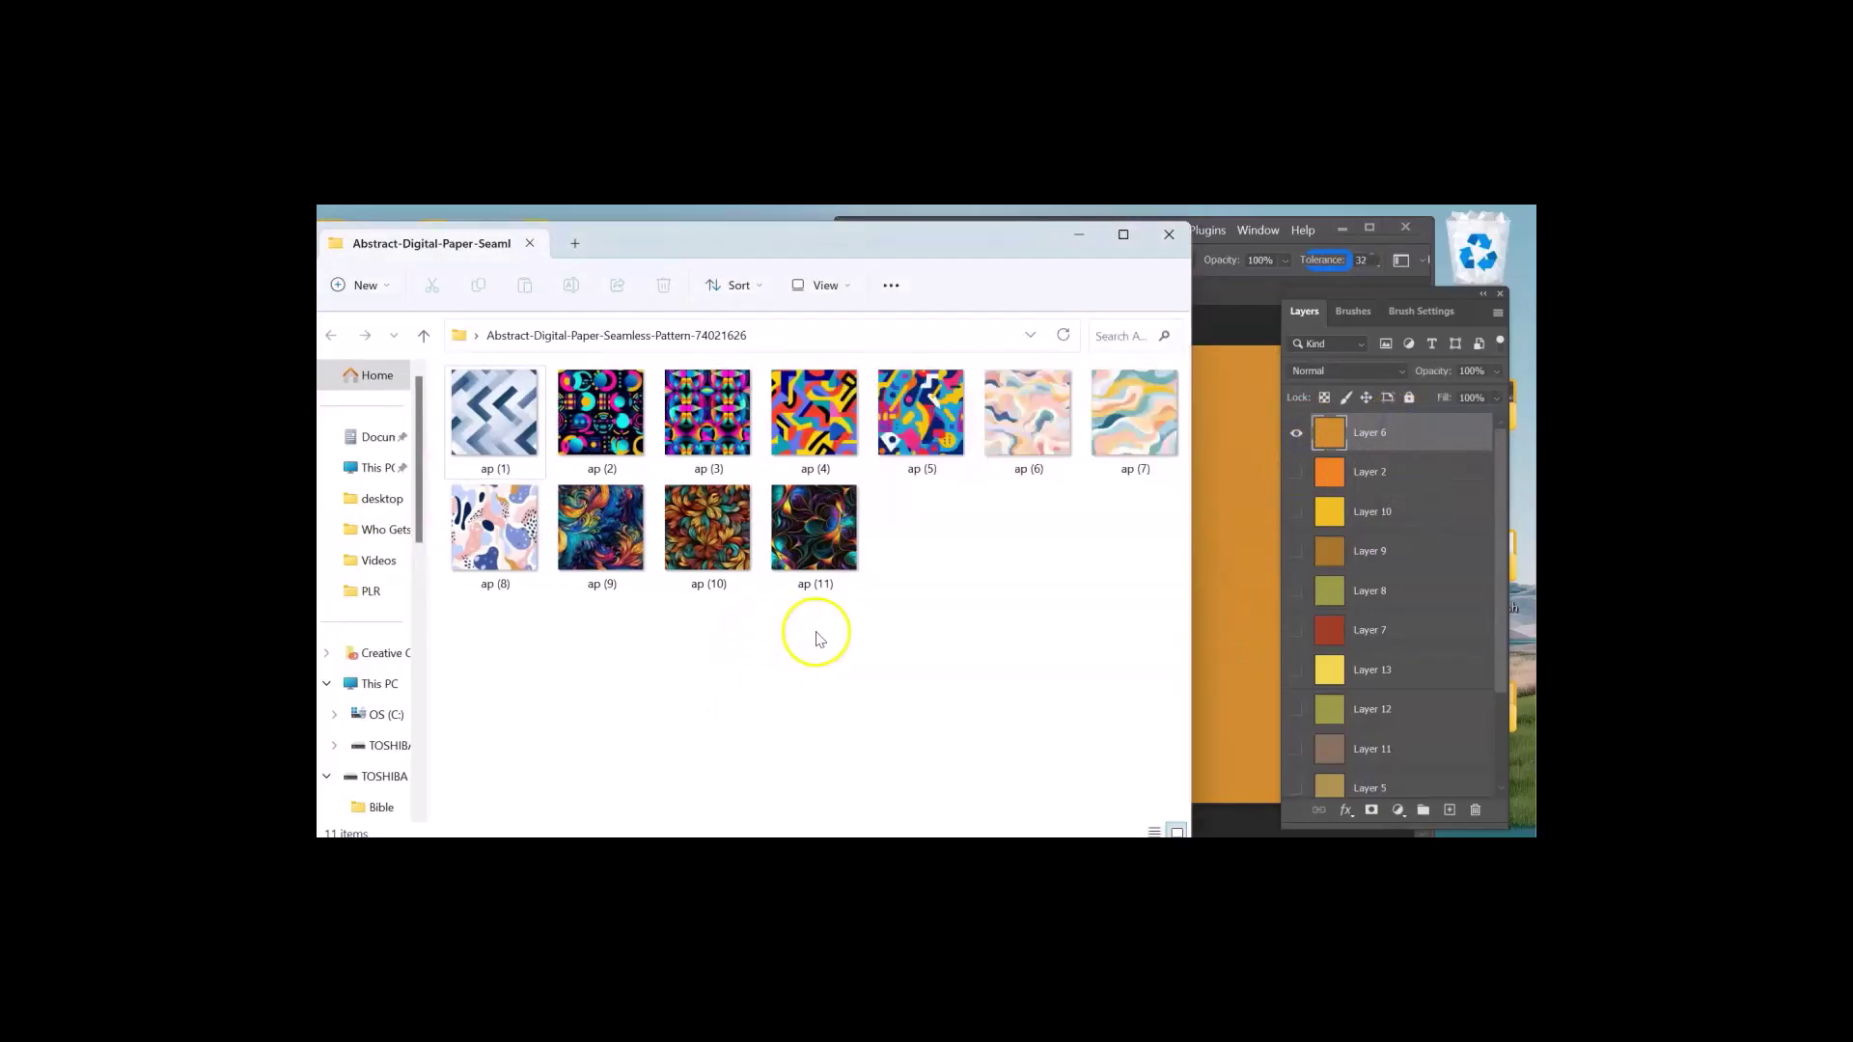
drag(816, 420, 1199, 574)
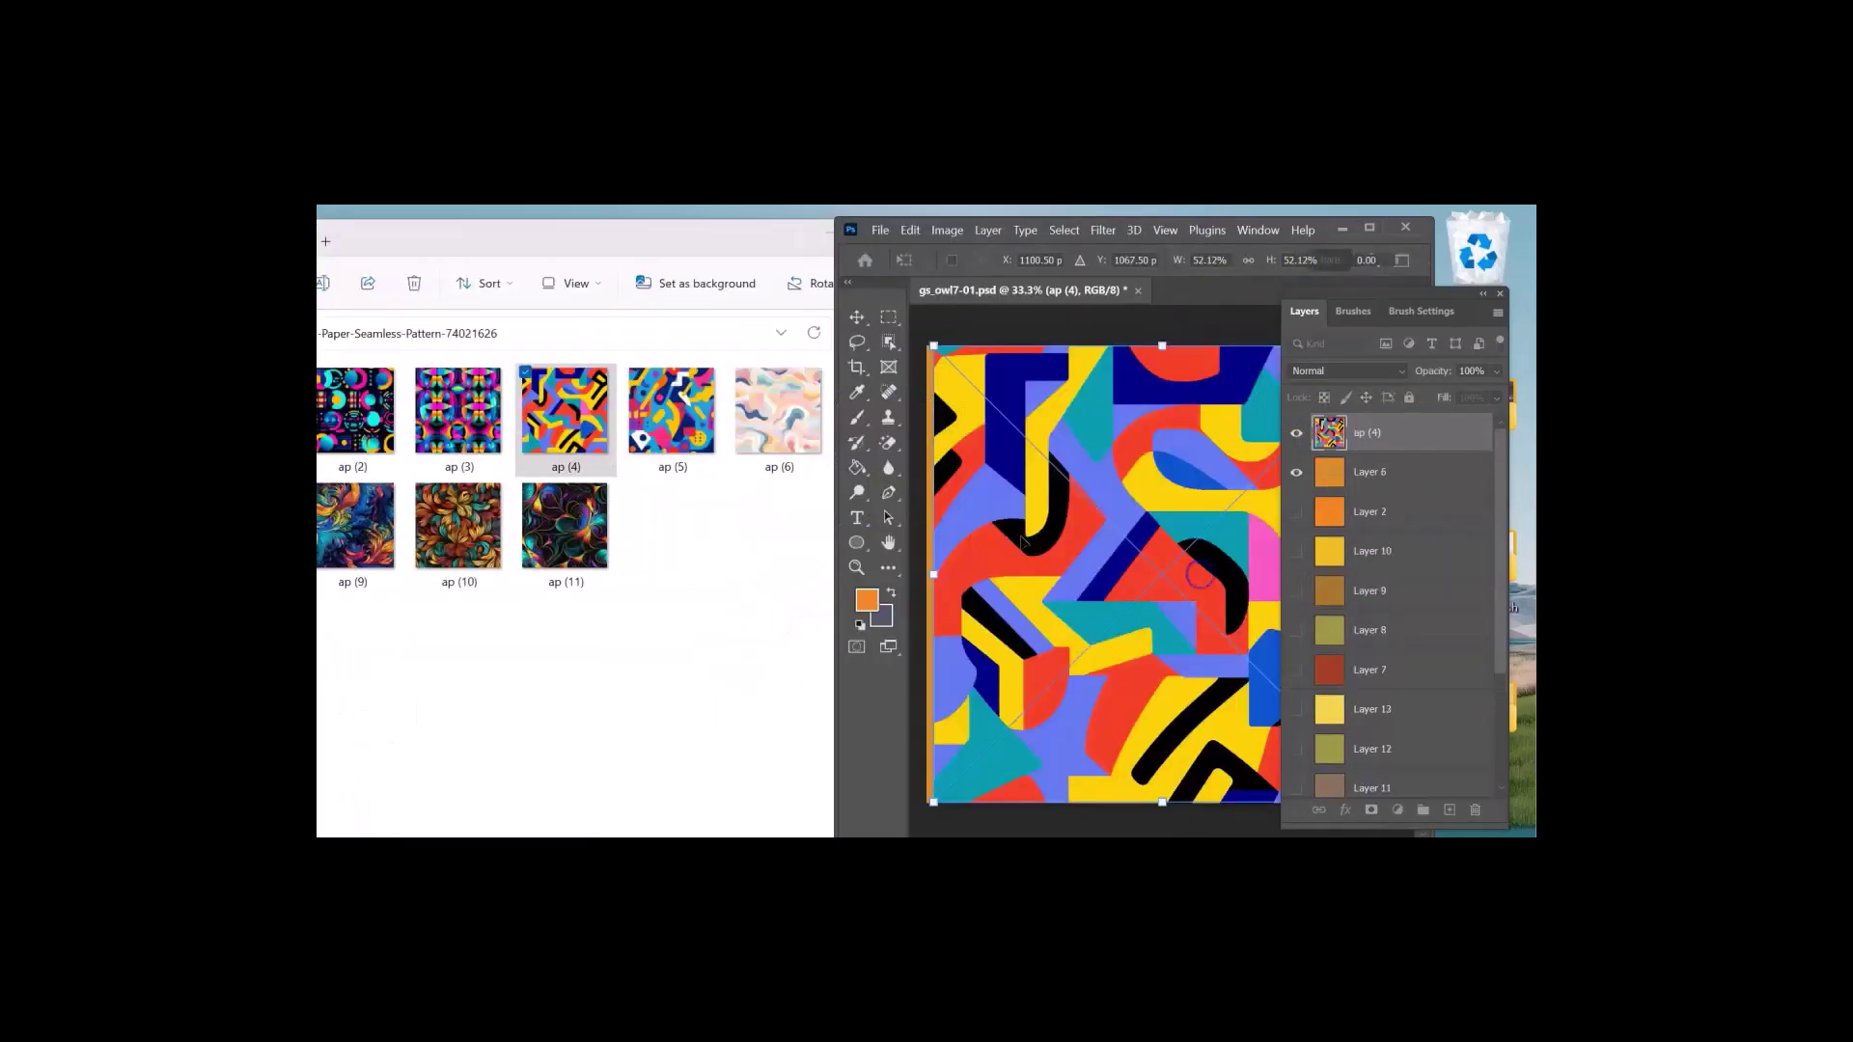
Step: Stretch the placed ap (4) pattern outward and downward to cover the full canvas, then commit
click(1369, 230)
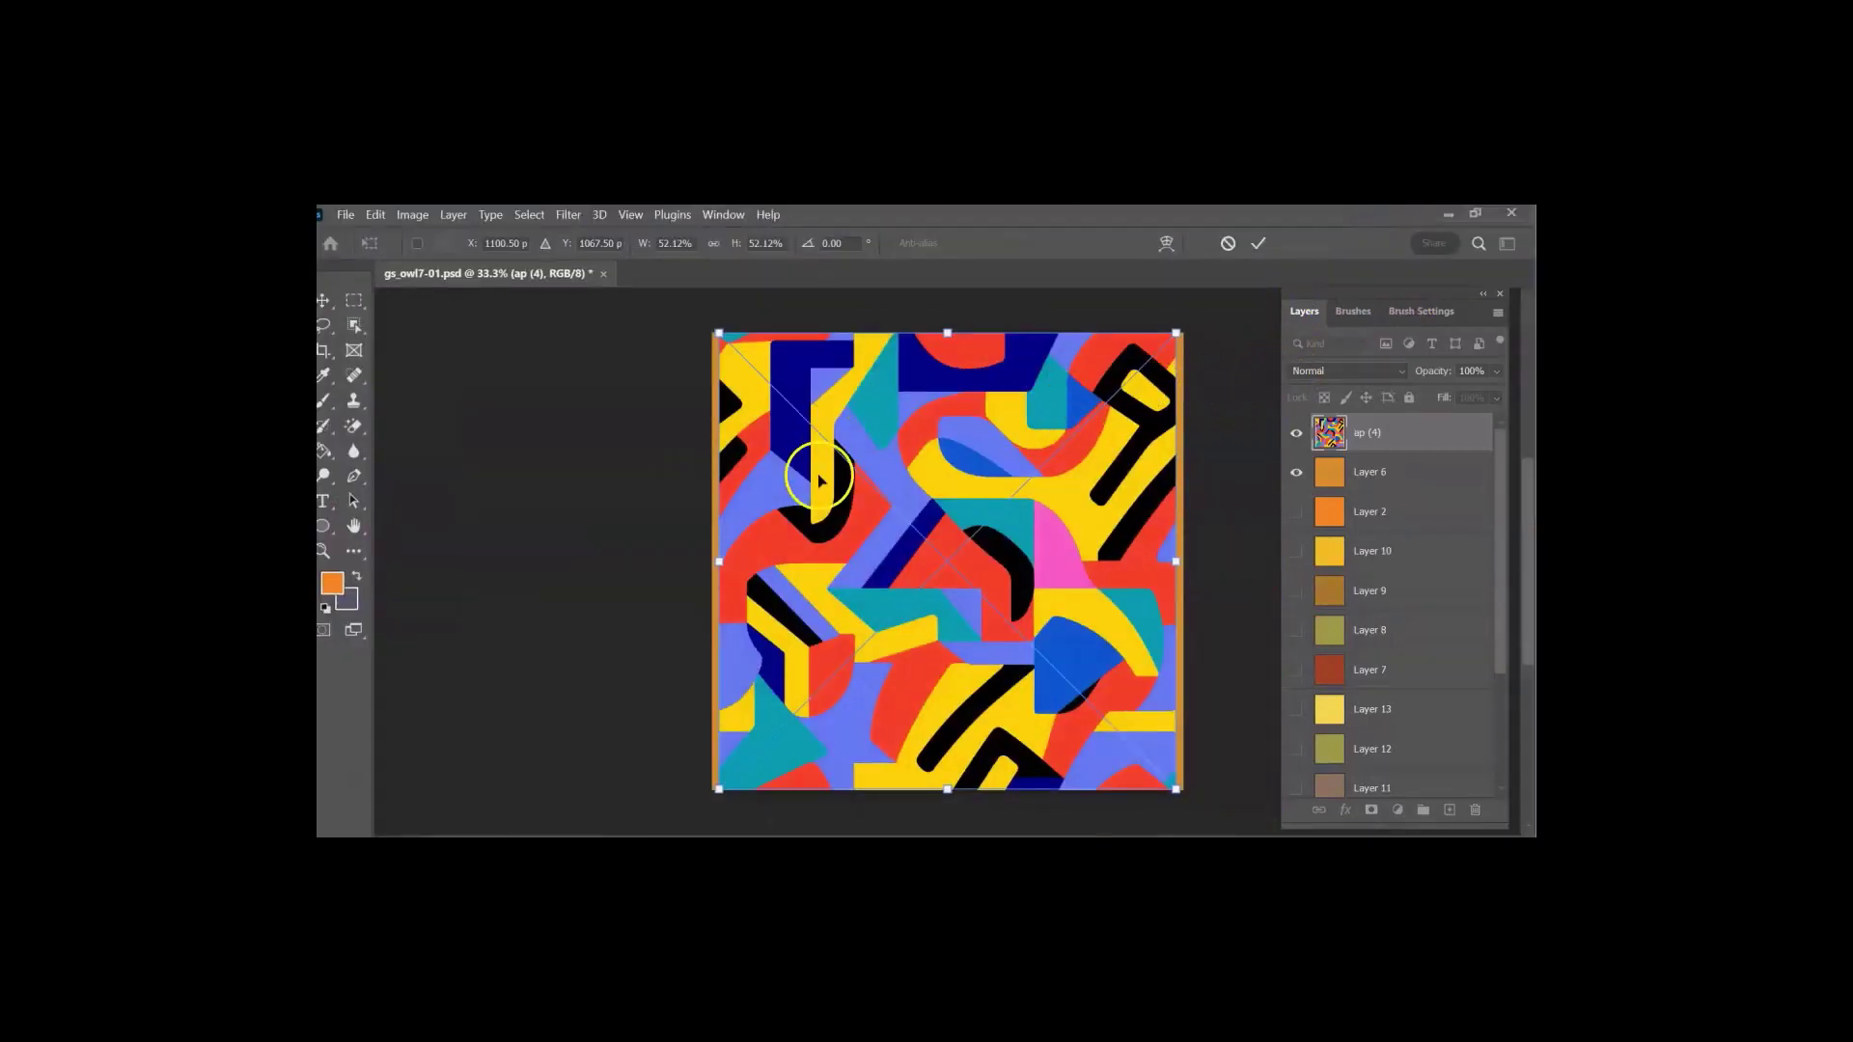
click(327, 305)
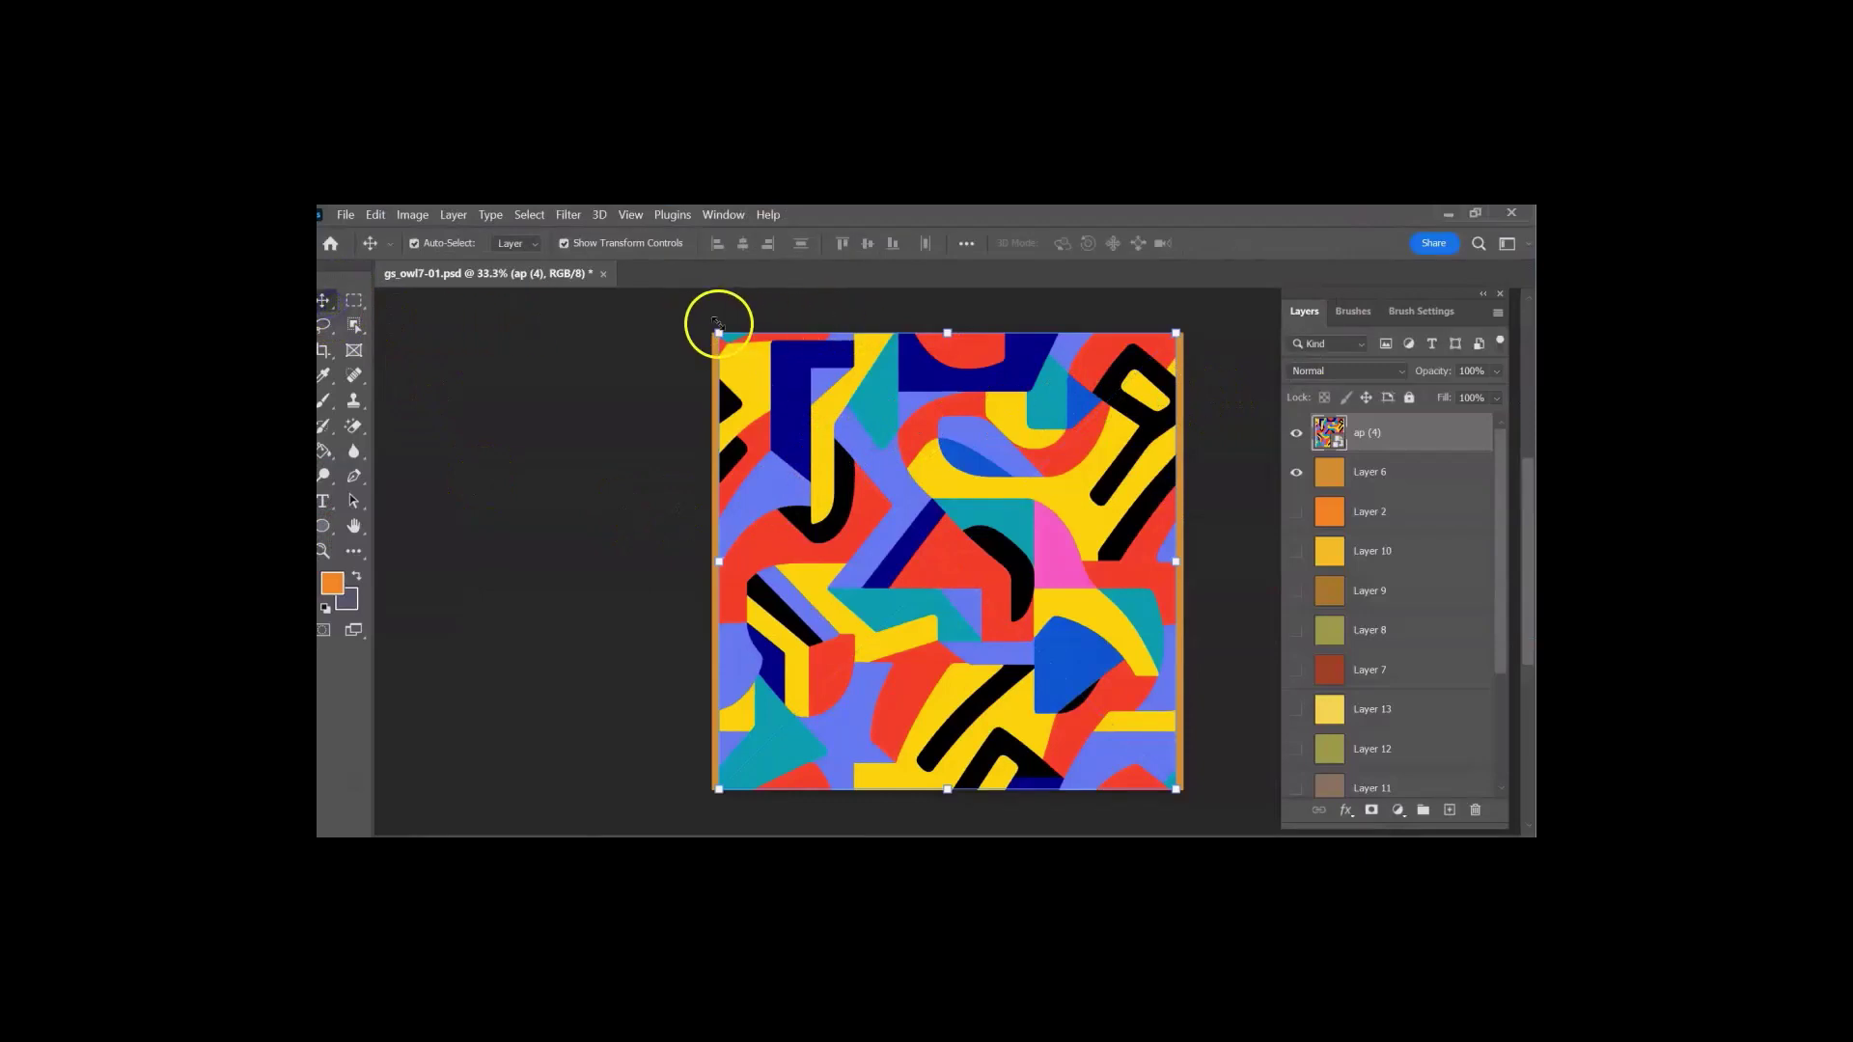
drag(718, 329, 712, 331)
drag(1176, 333, 1183, 332)
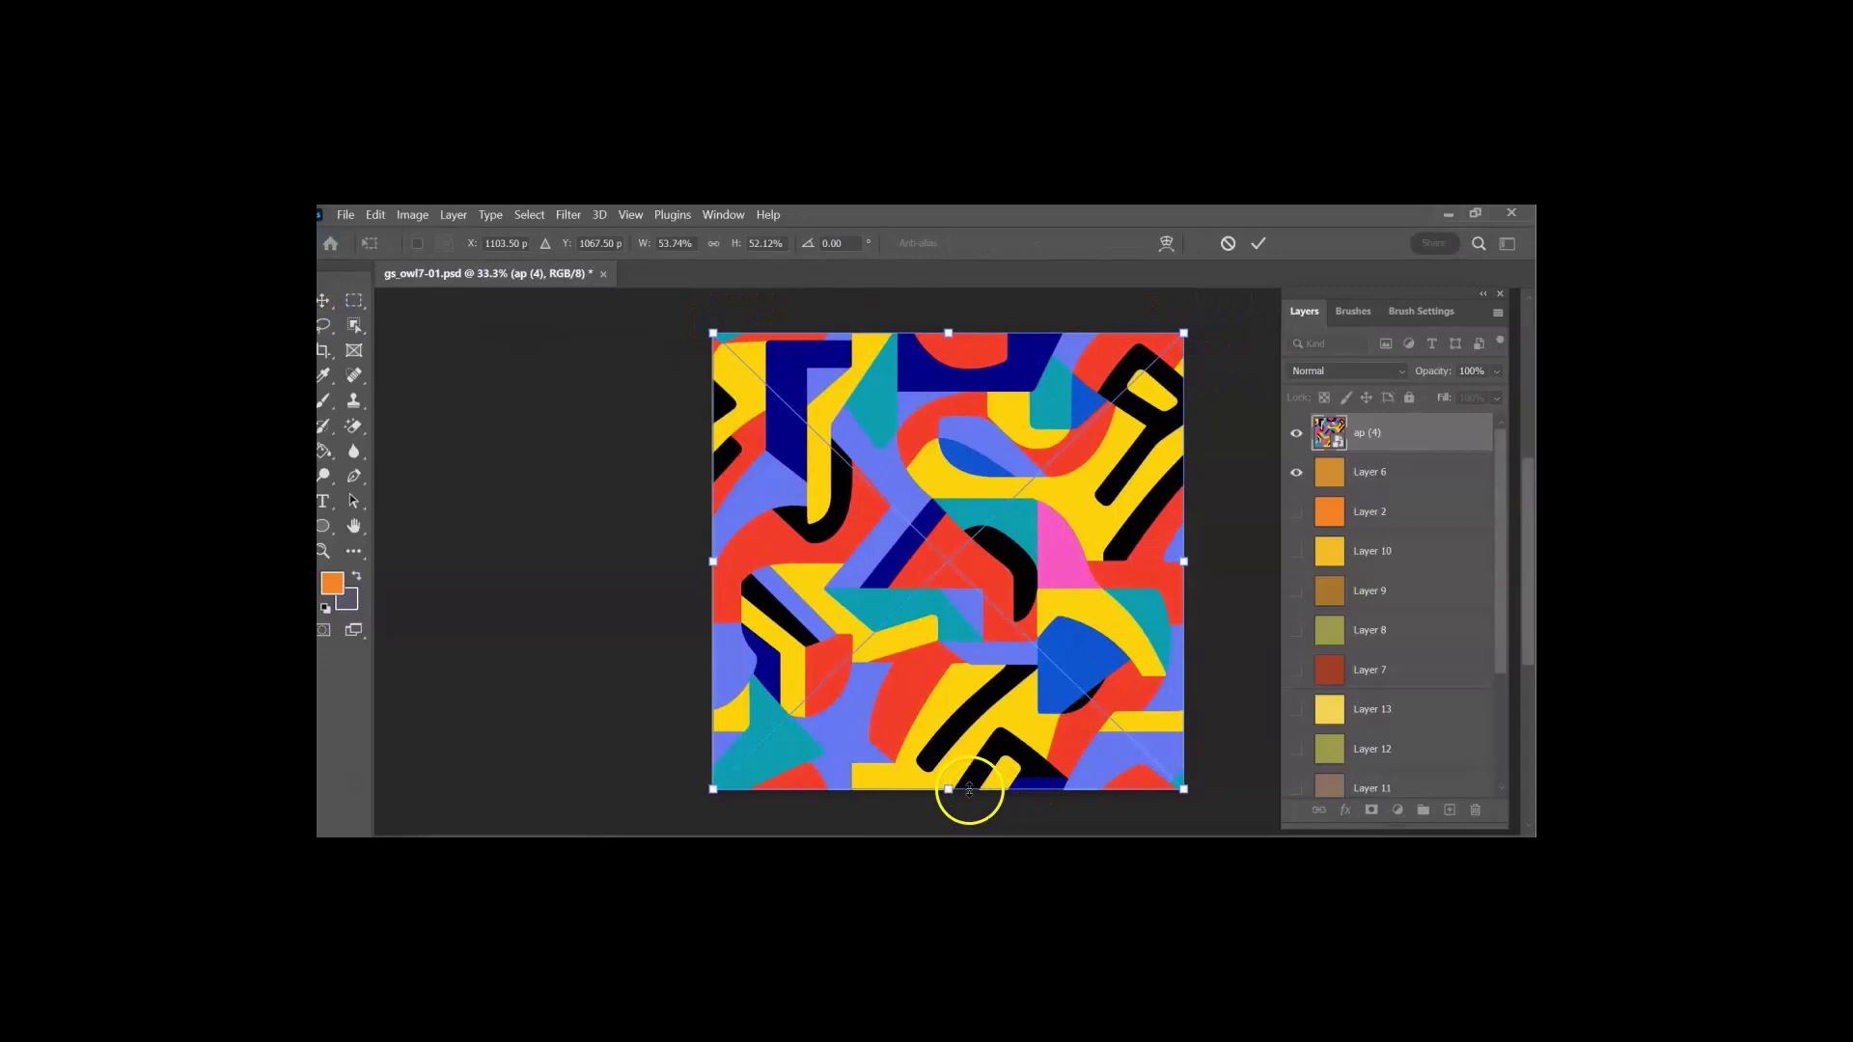
drag(950, 783, 951, 786)
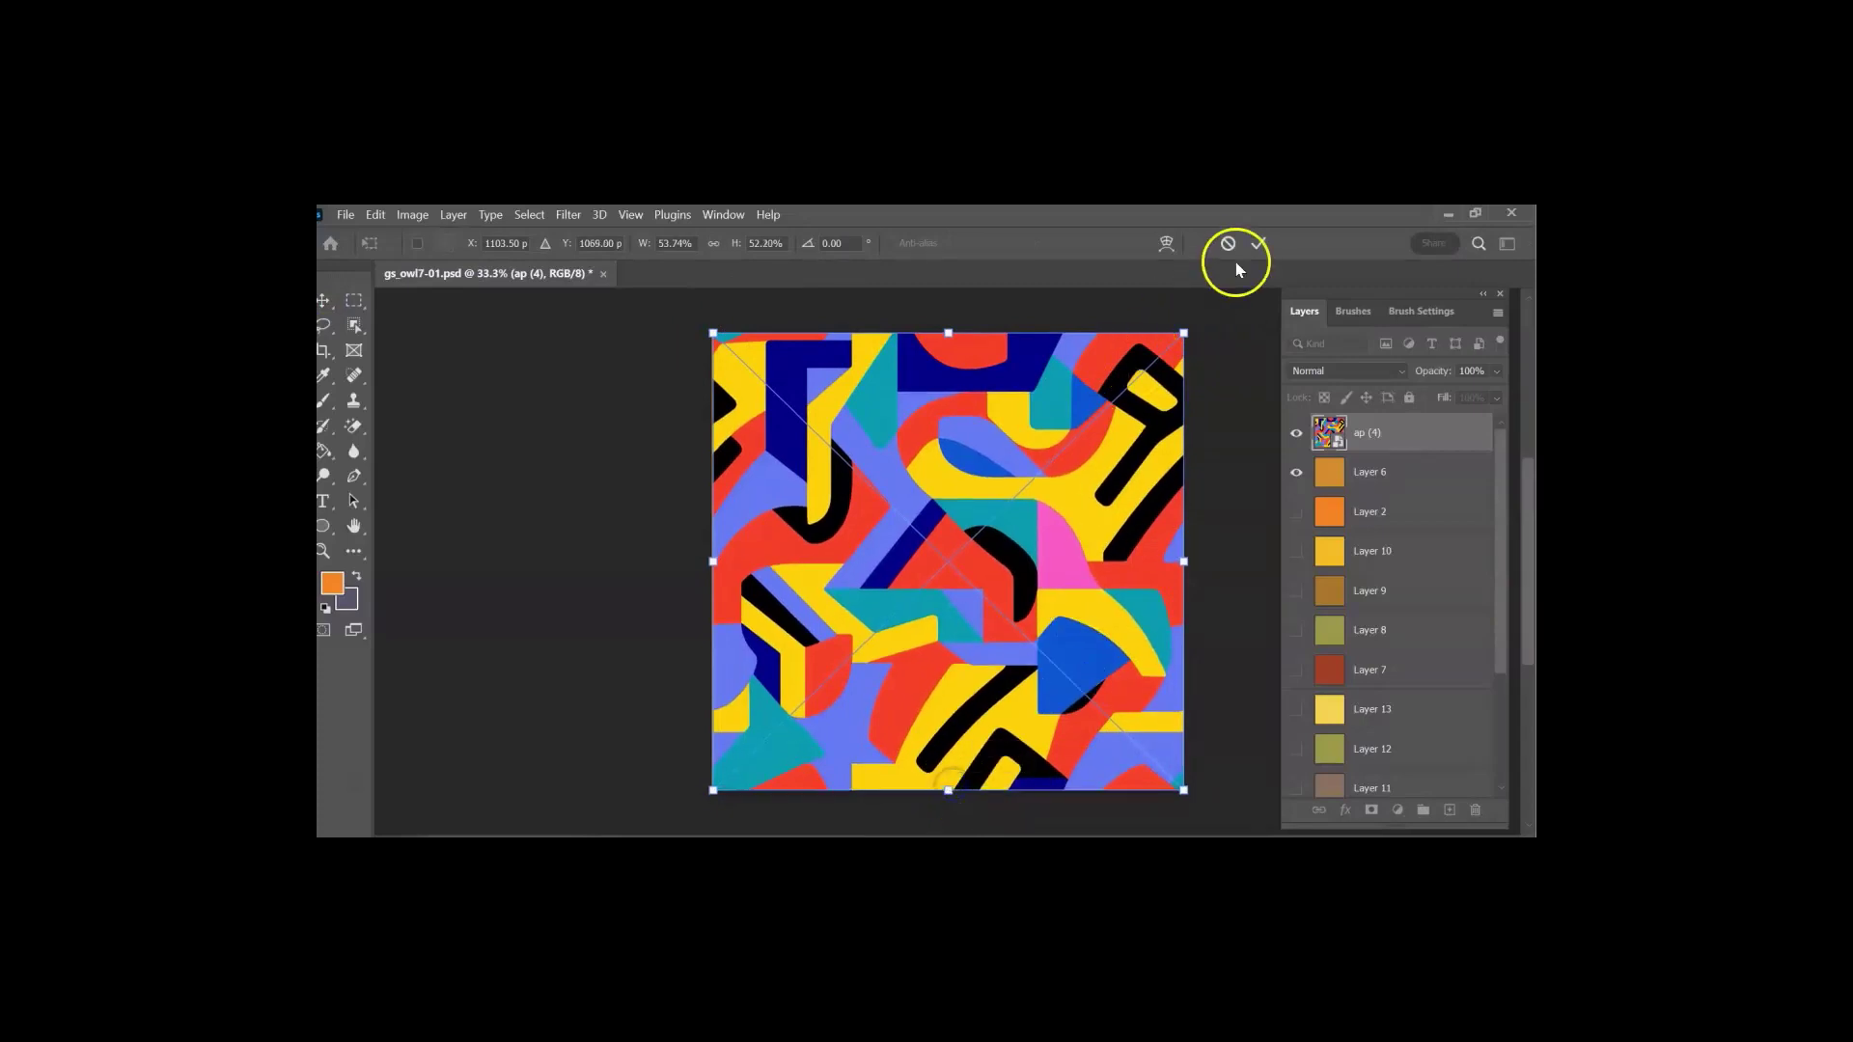
click(1262, 244)
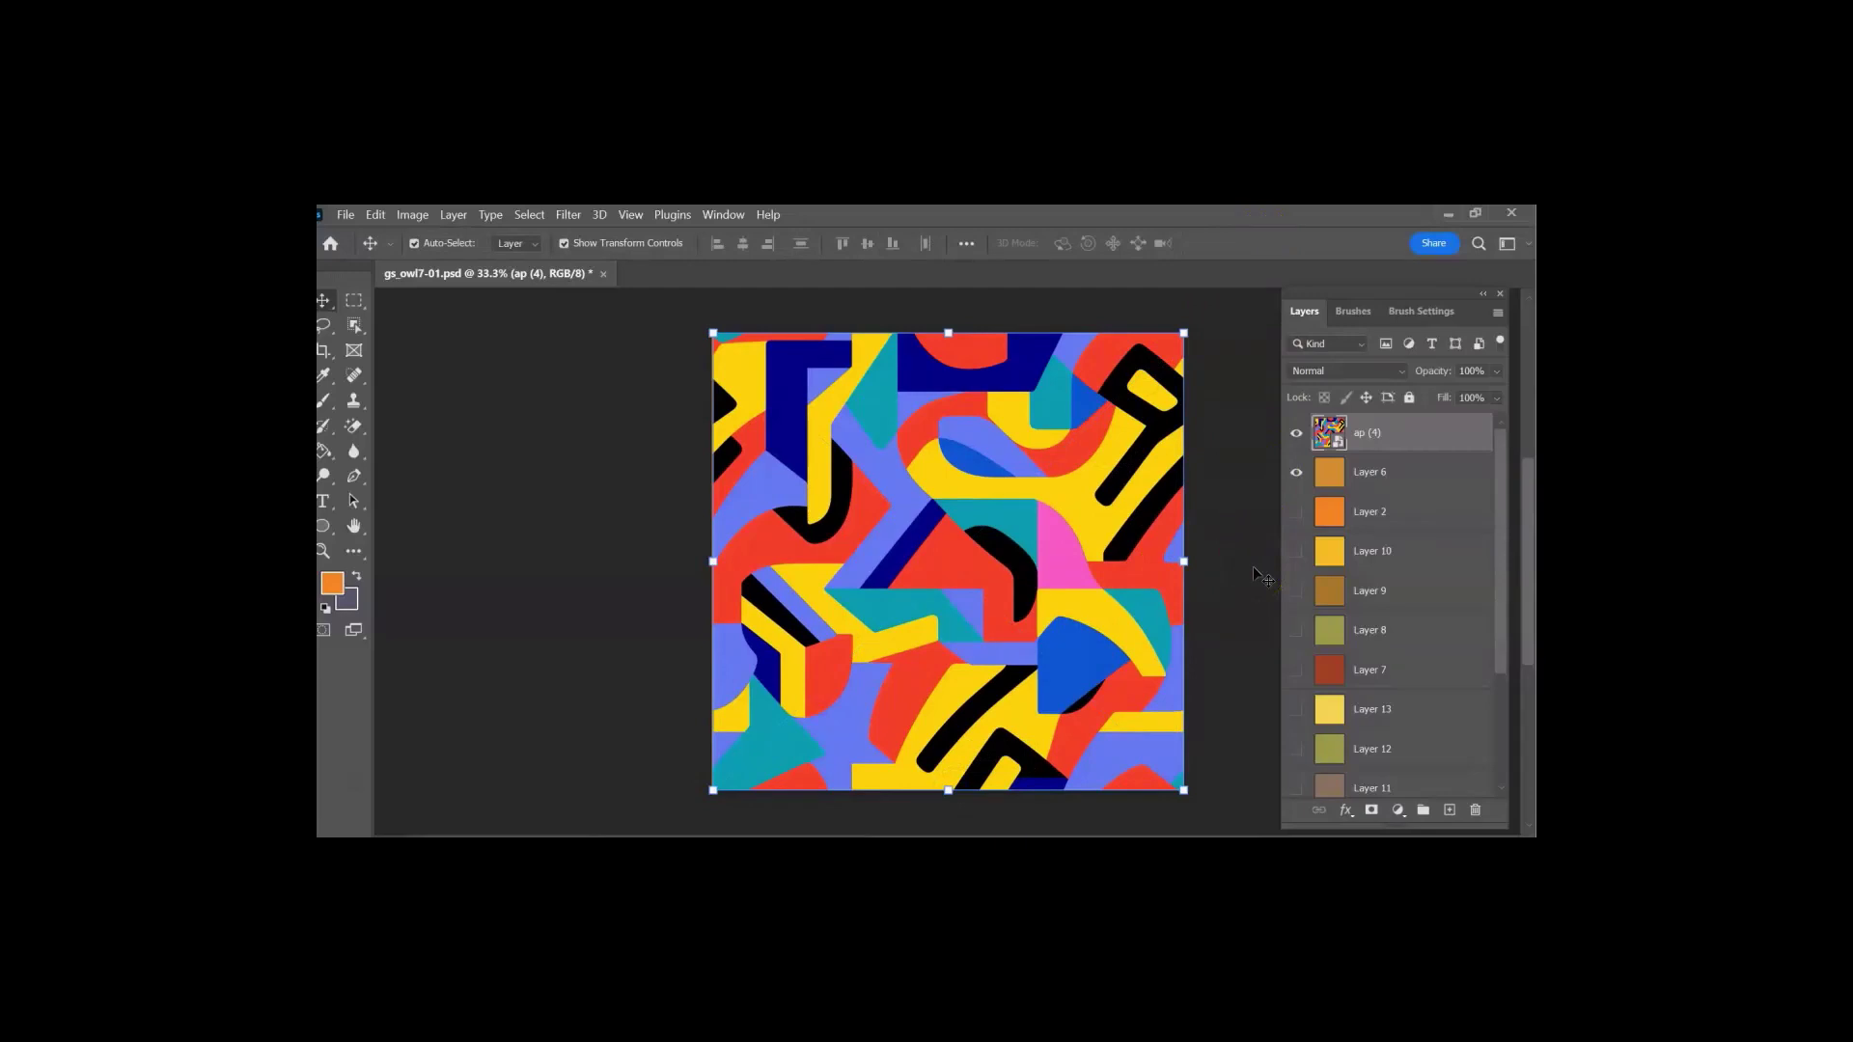
Step: Set the ap (4) pattern layer's blend mode to Overlay
scroll(1396, 512, down, 4)
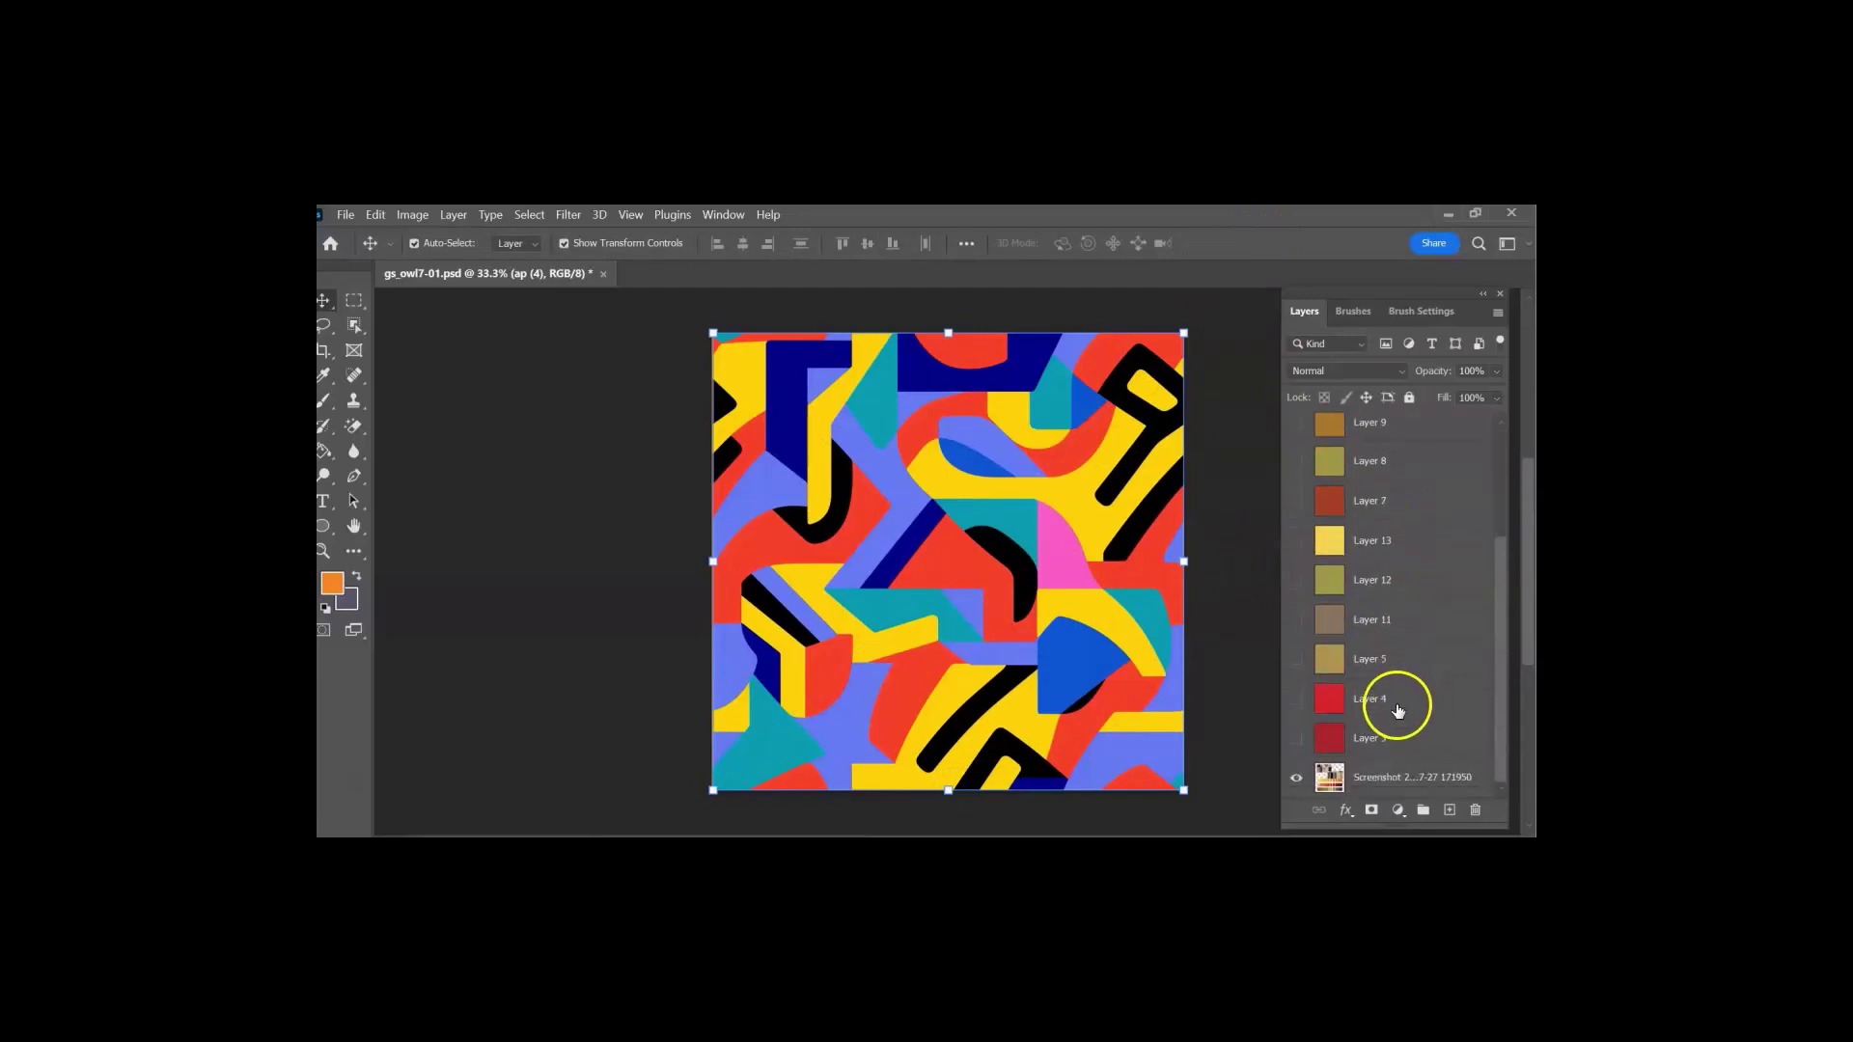
scroll(1396, 710, up, 4)
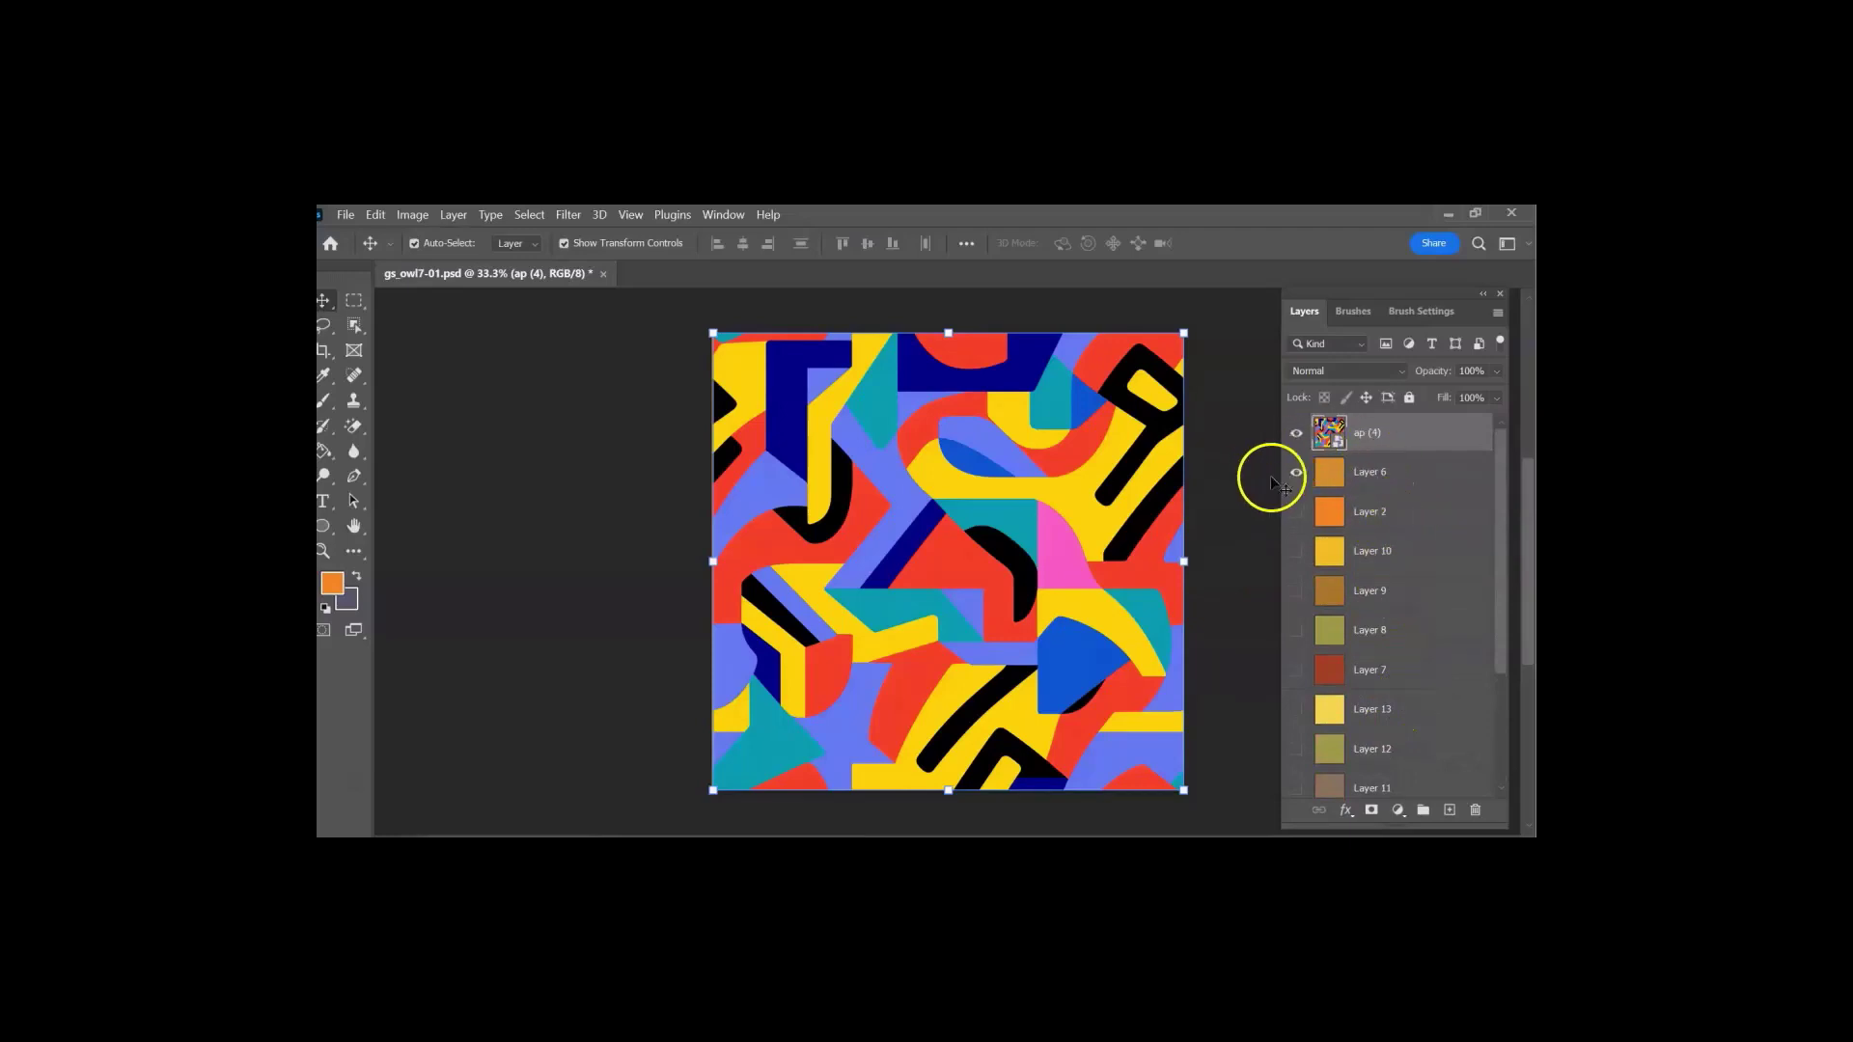
click(1335, 379)
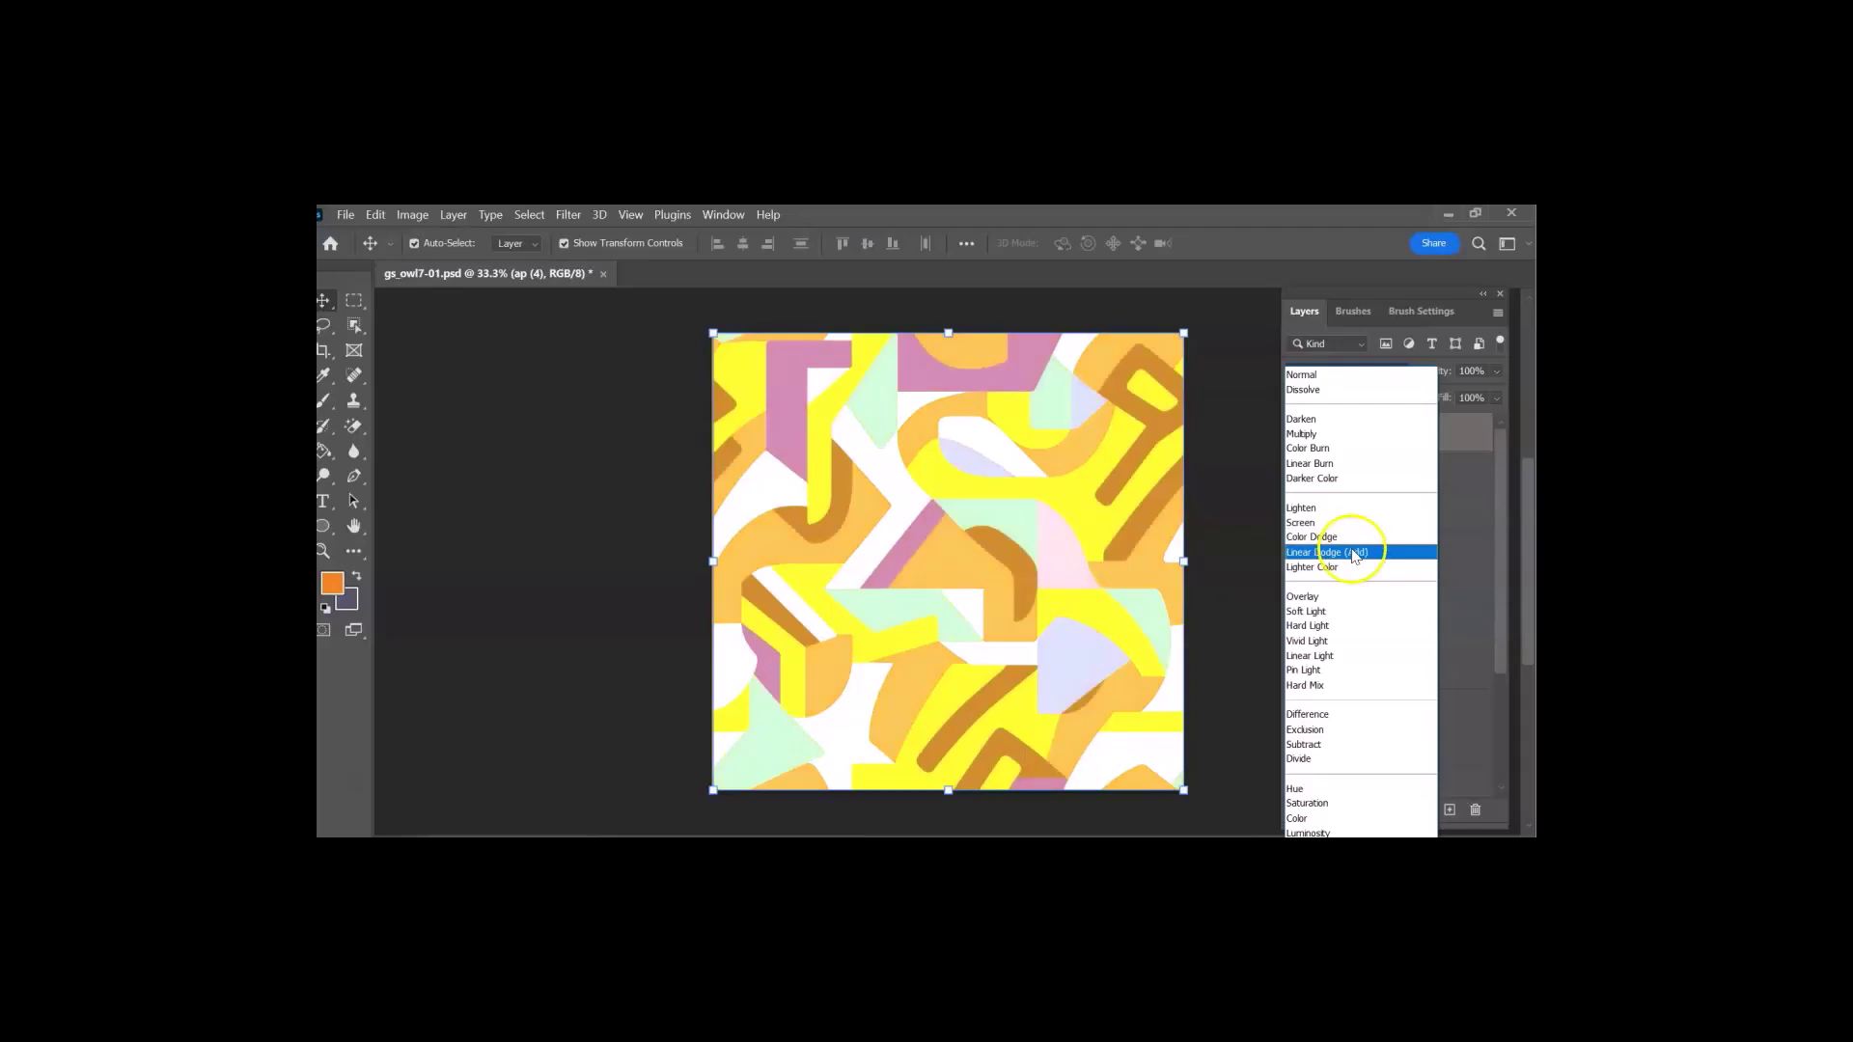
click(1333, 601)
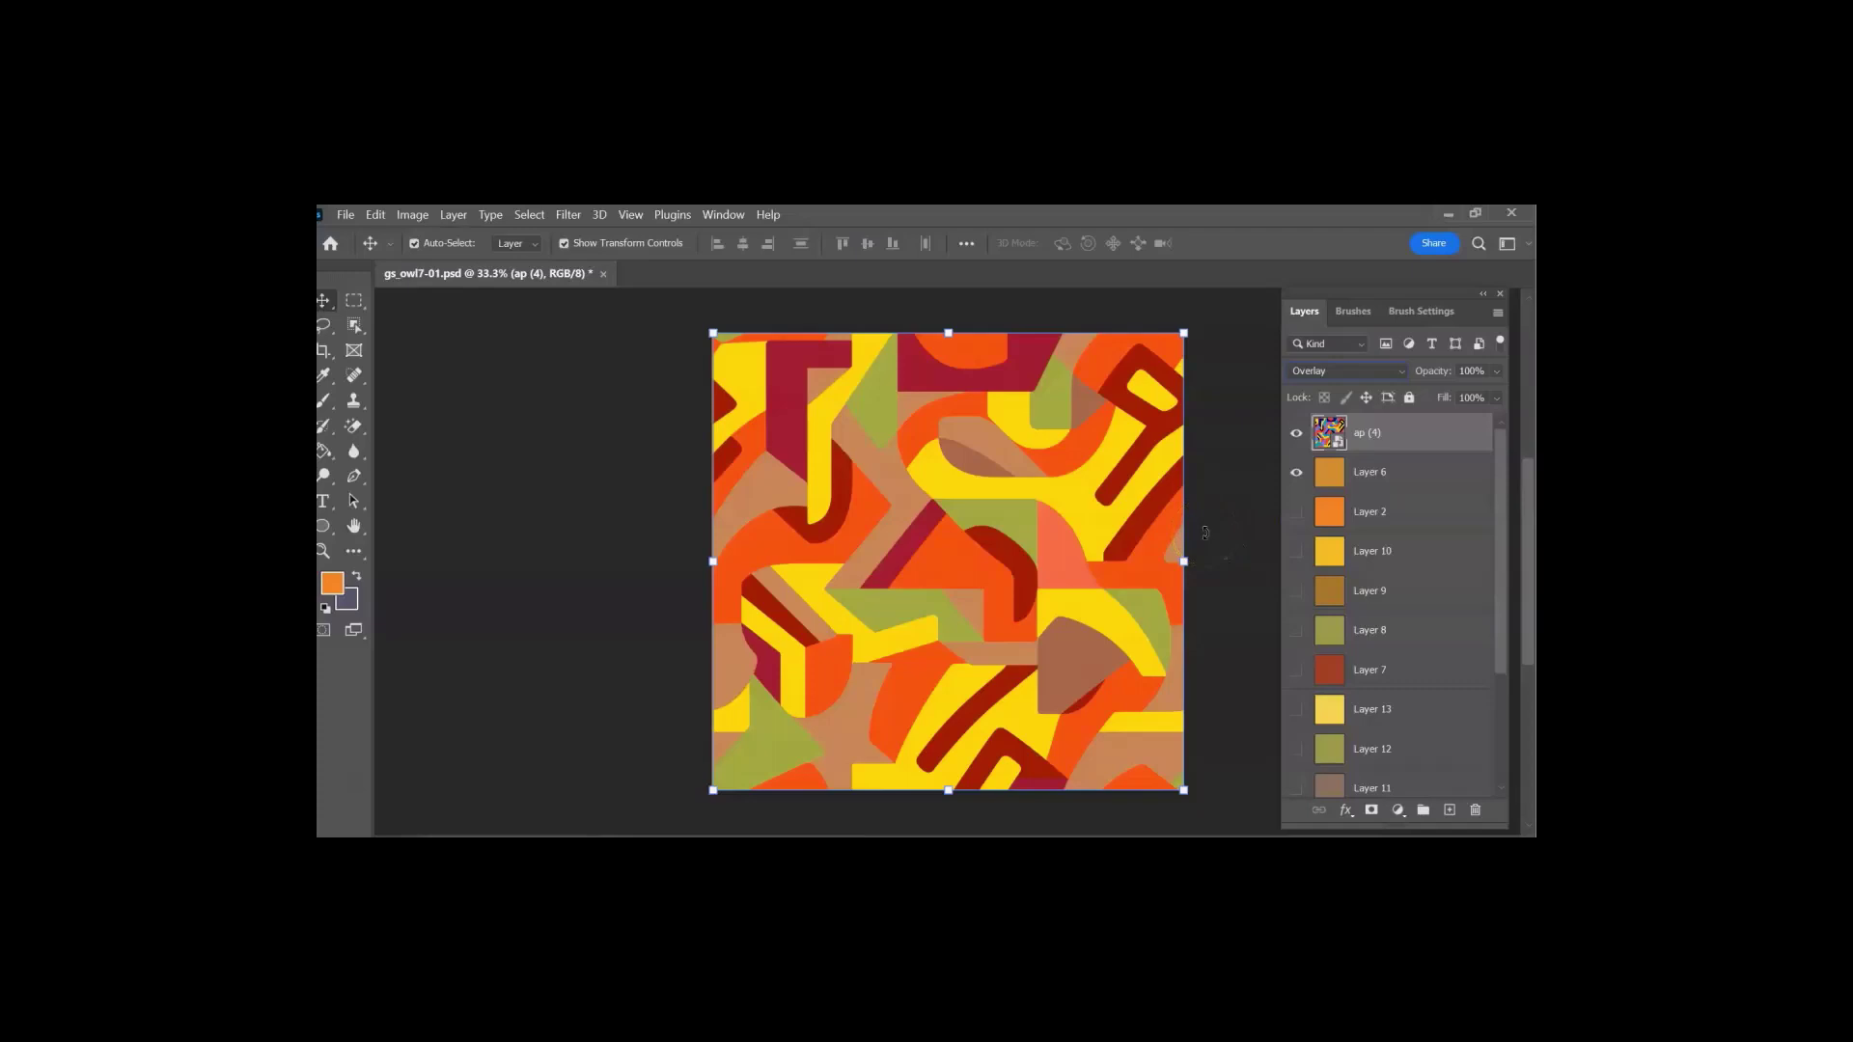
Step: Preview the Overlay pattern over Layers 2, 10, 9 and 8 in turn, hiding each previous one
click(1297, 513)
click(1296, 472)
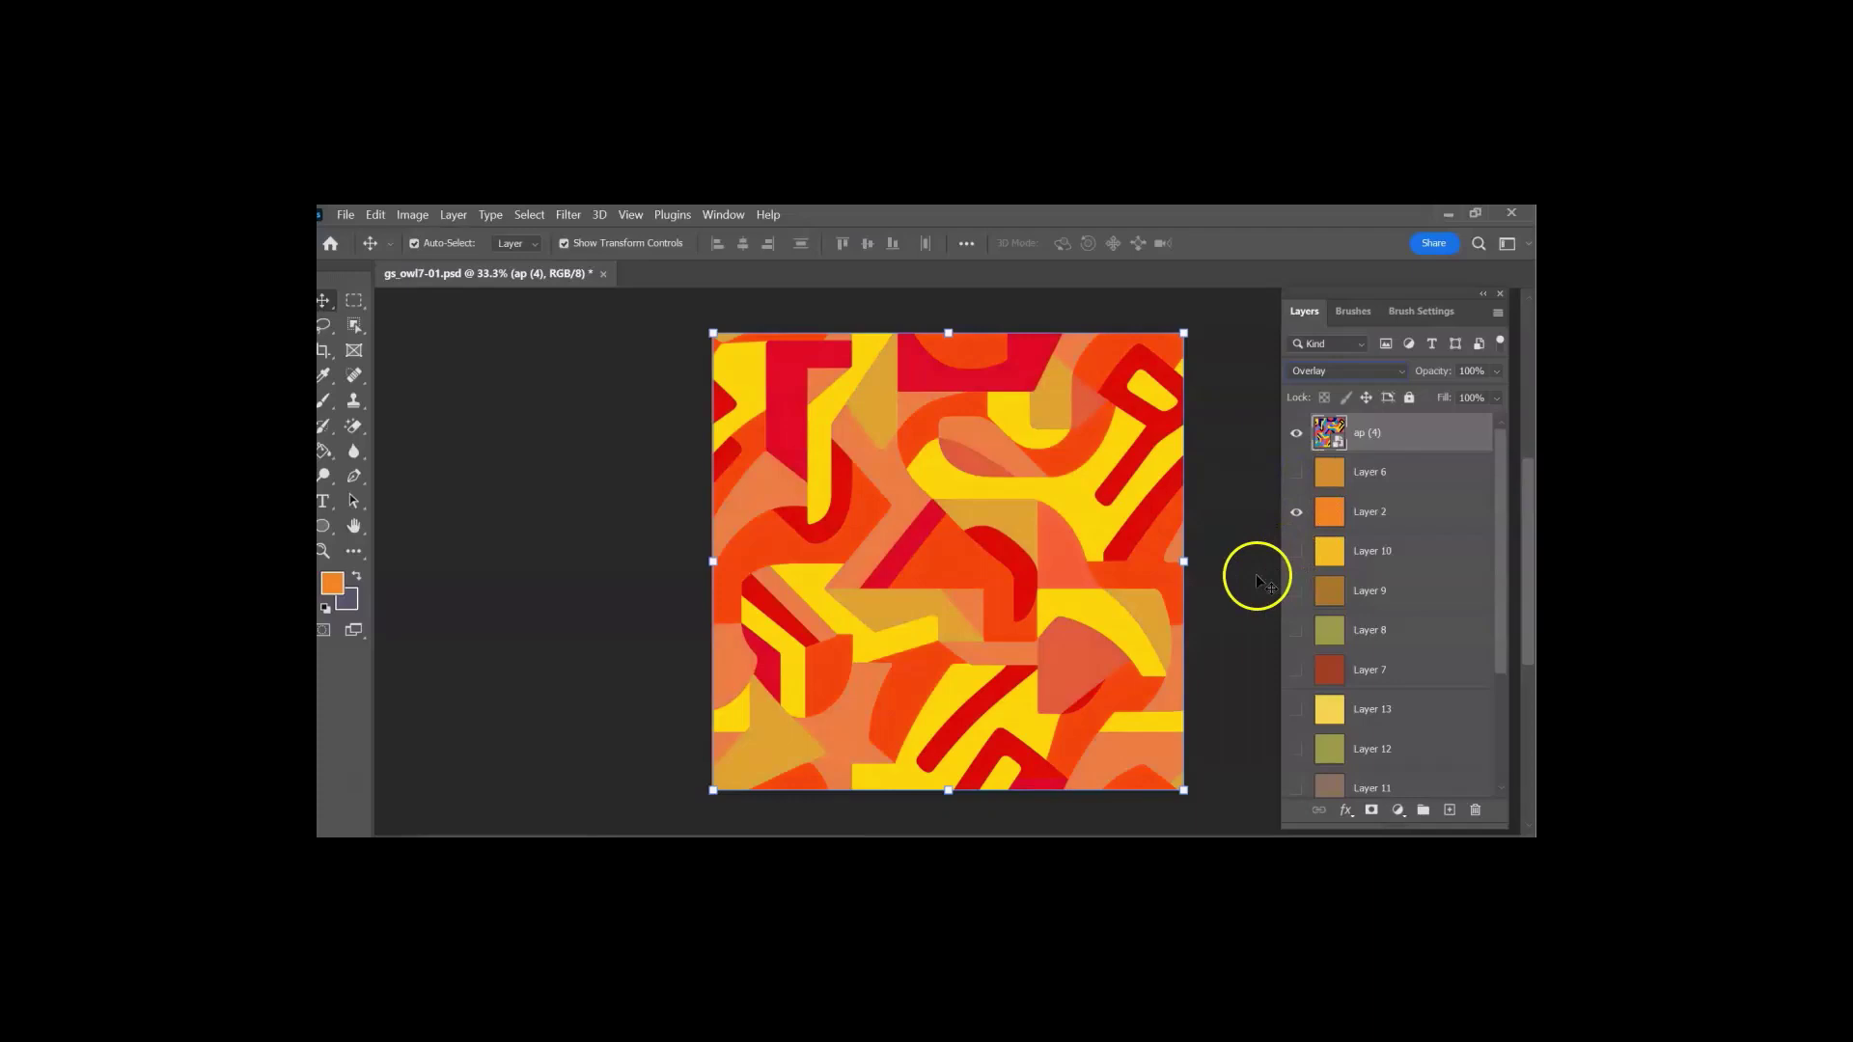
click(1297, 550)
click(1296, 513)
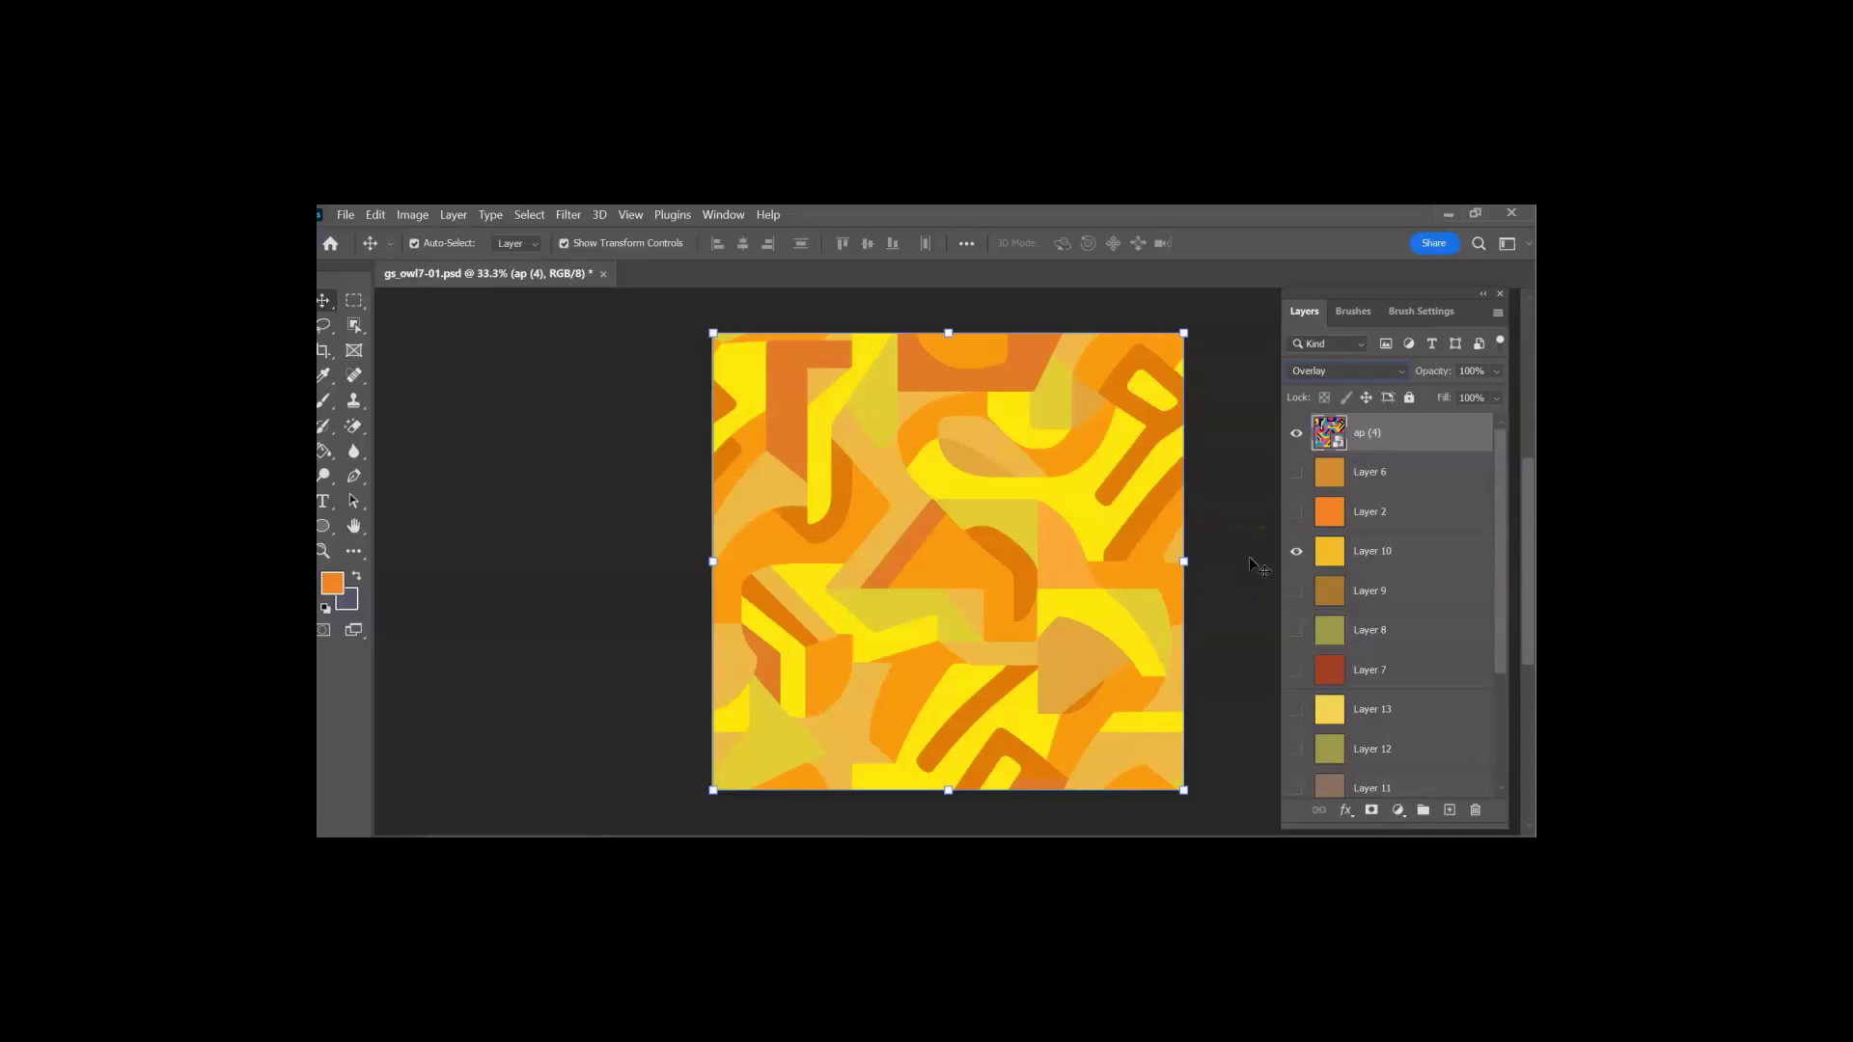
click(1300, 590)
click(1298, 554)
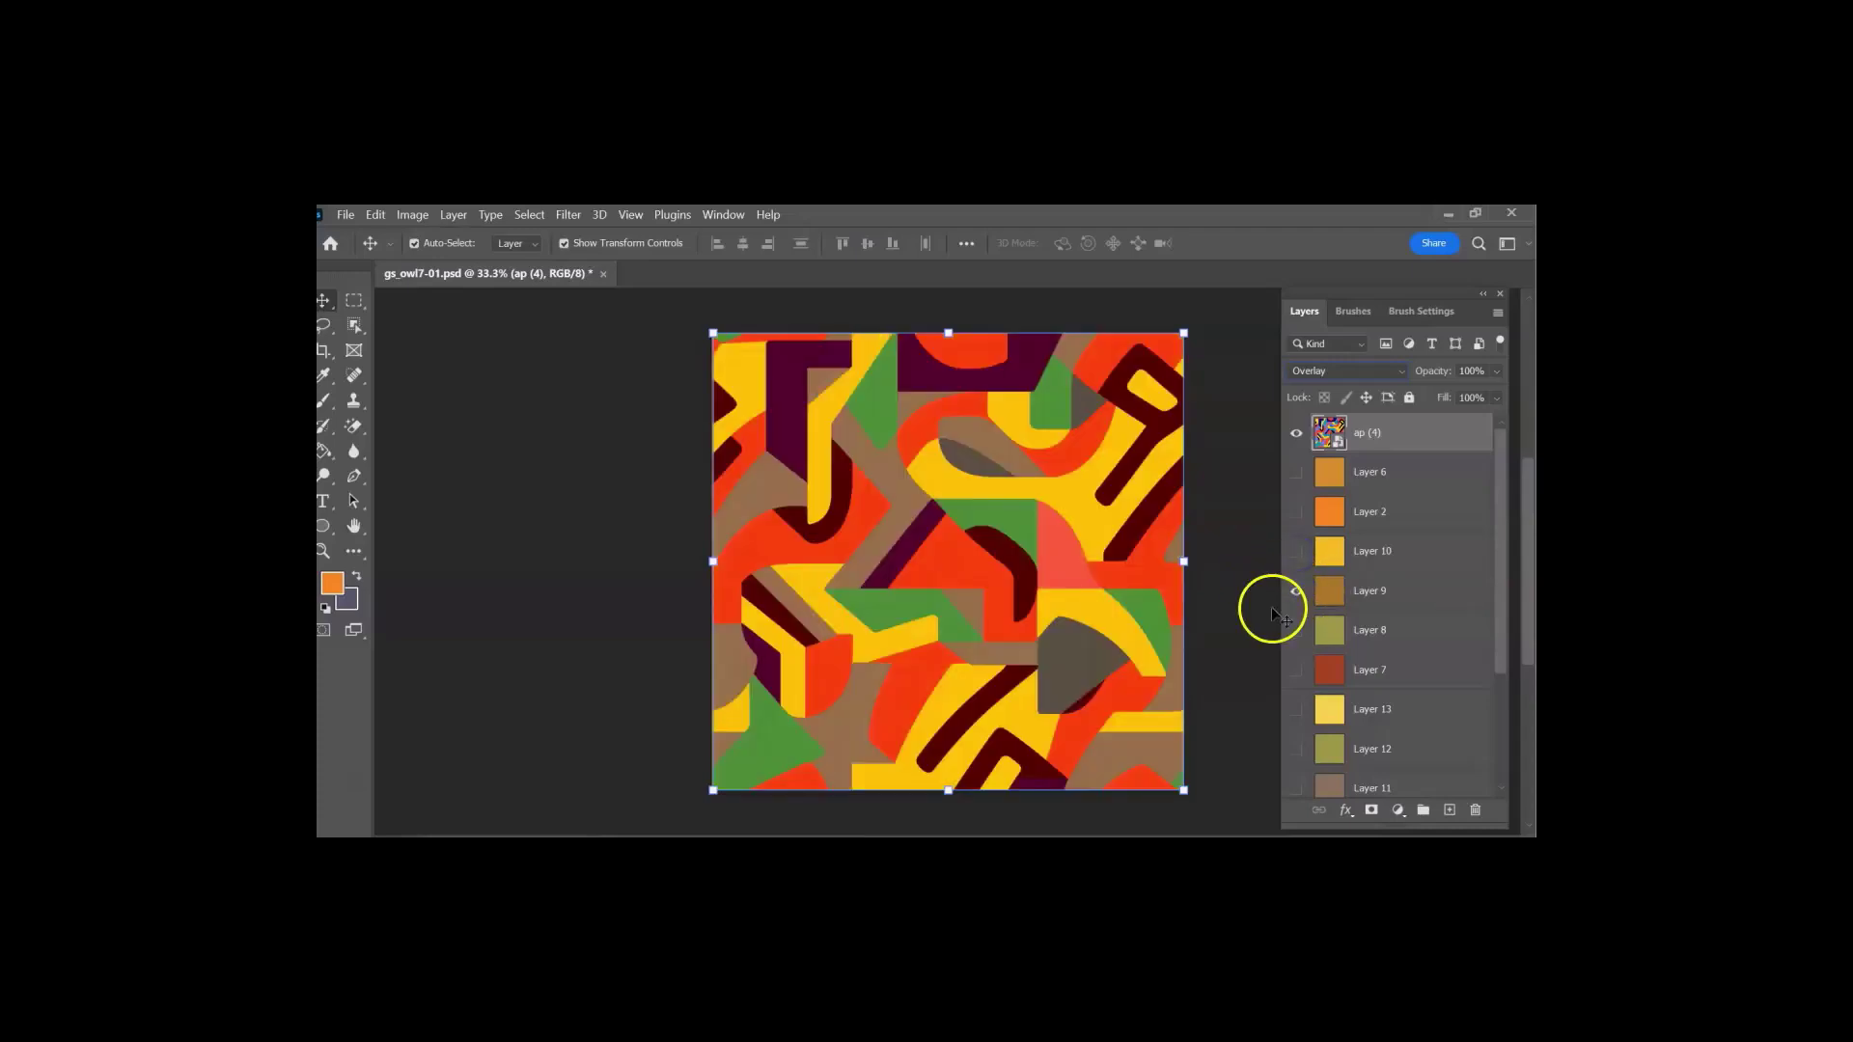
click(1297, 630)
click(1297, 593)
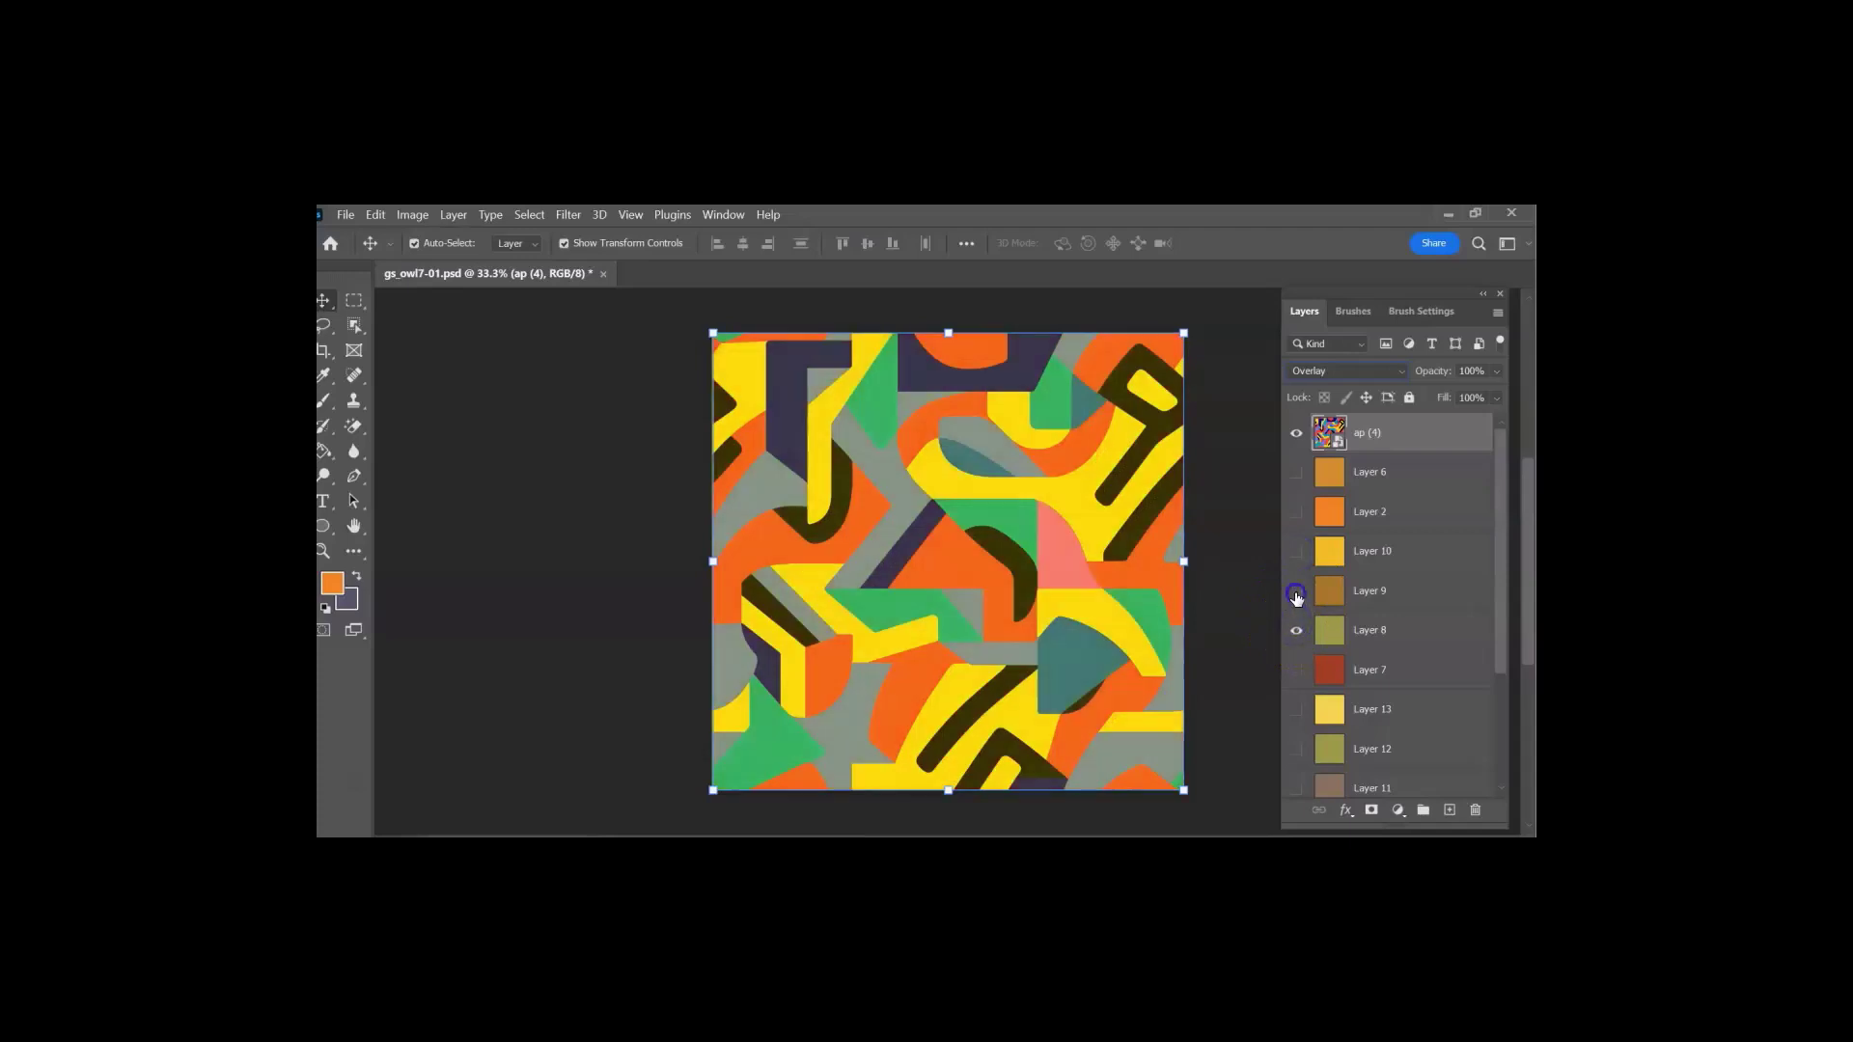
Step: Continue through Layers 7 and 13, leaving only olive Layer 12 visible beneath the pattern
click(1296, 702)
click(1296, 630)
click(1296, 671)
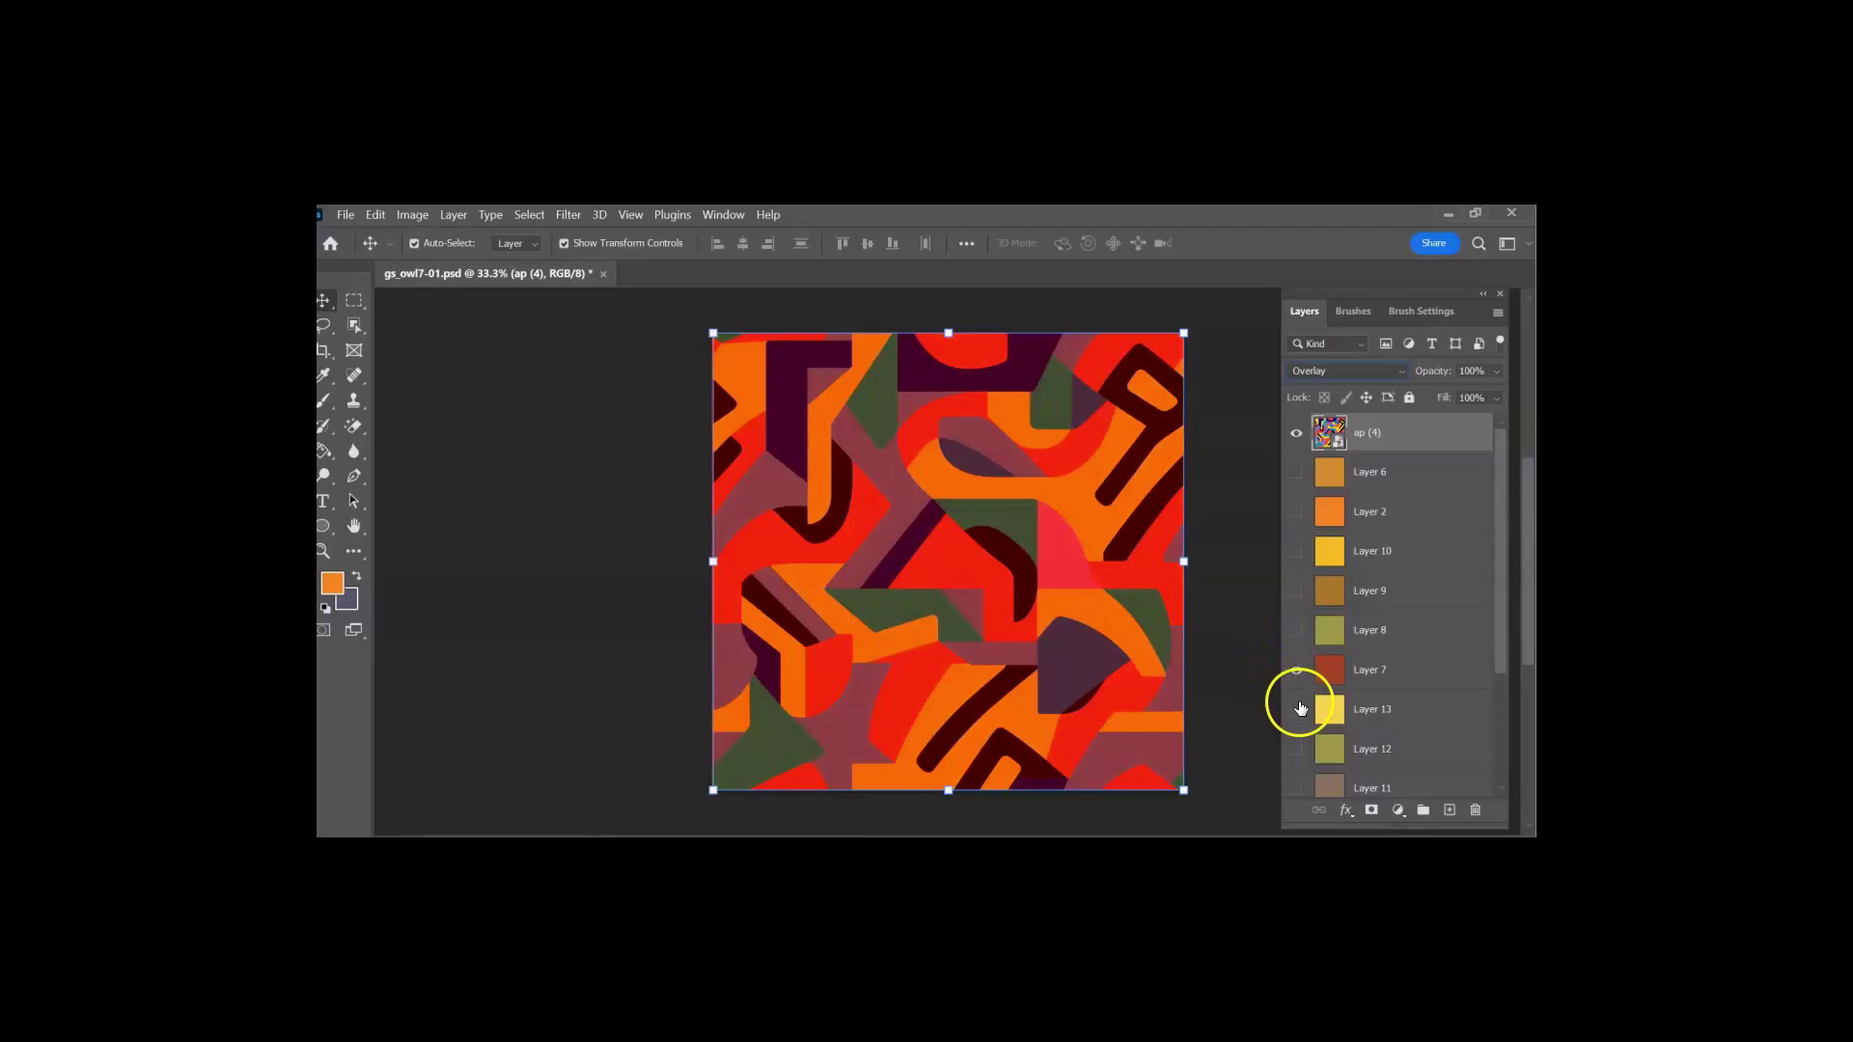
click(1296, 669)
click(1296, 749)
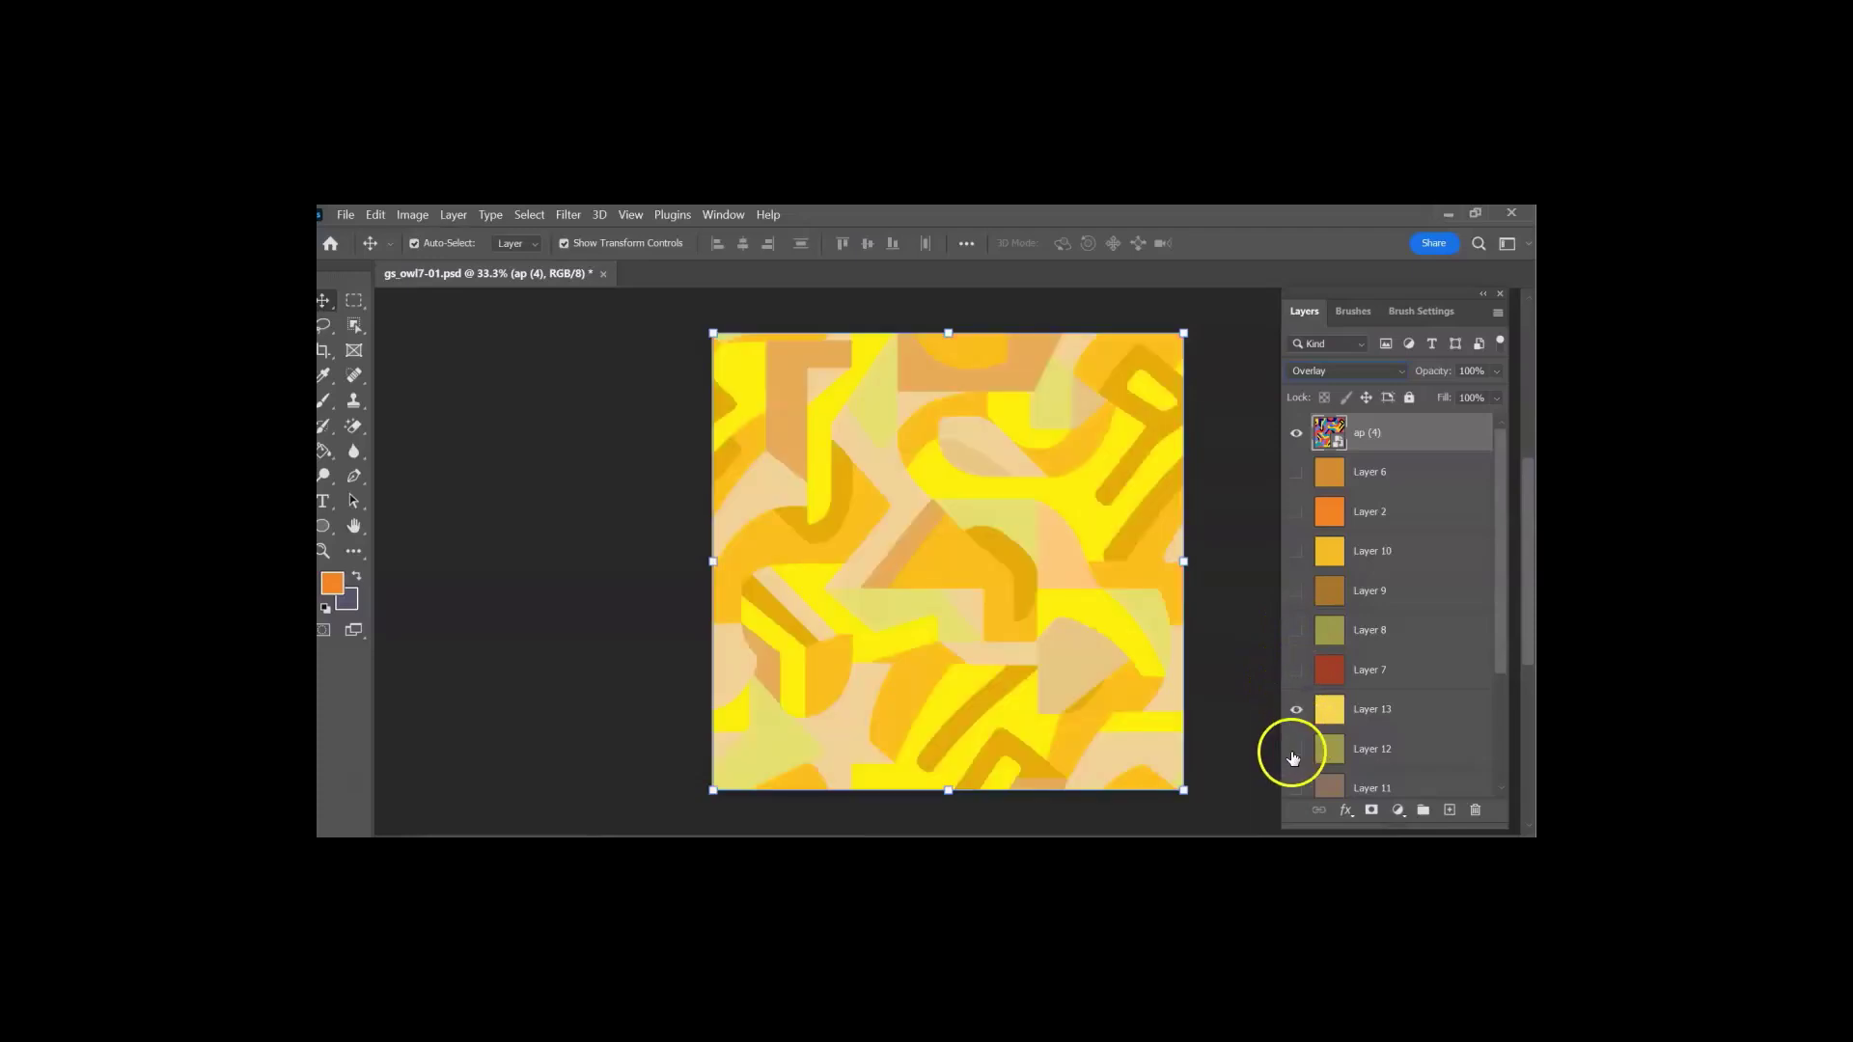
click(1295, 710)
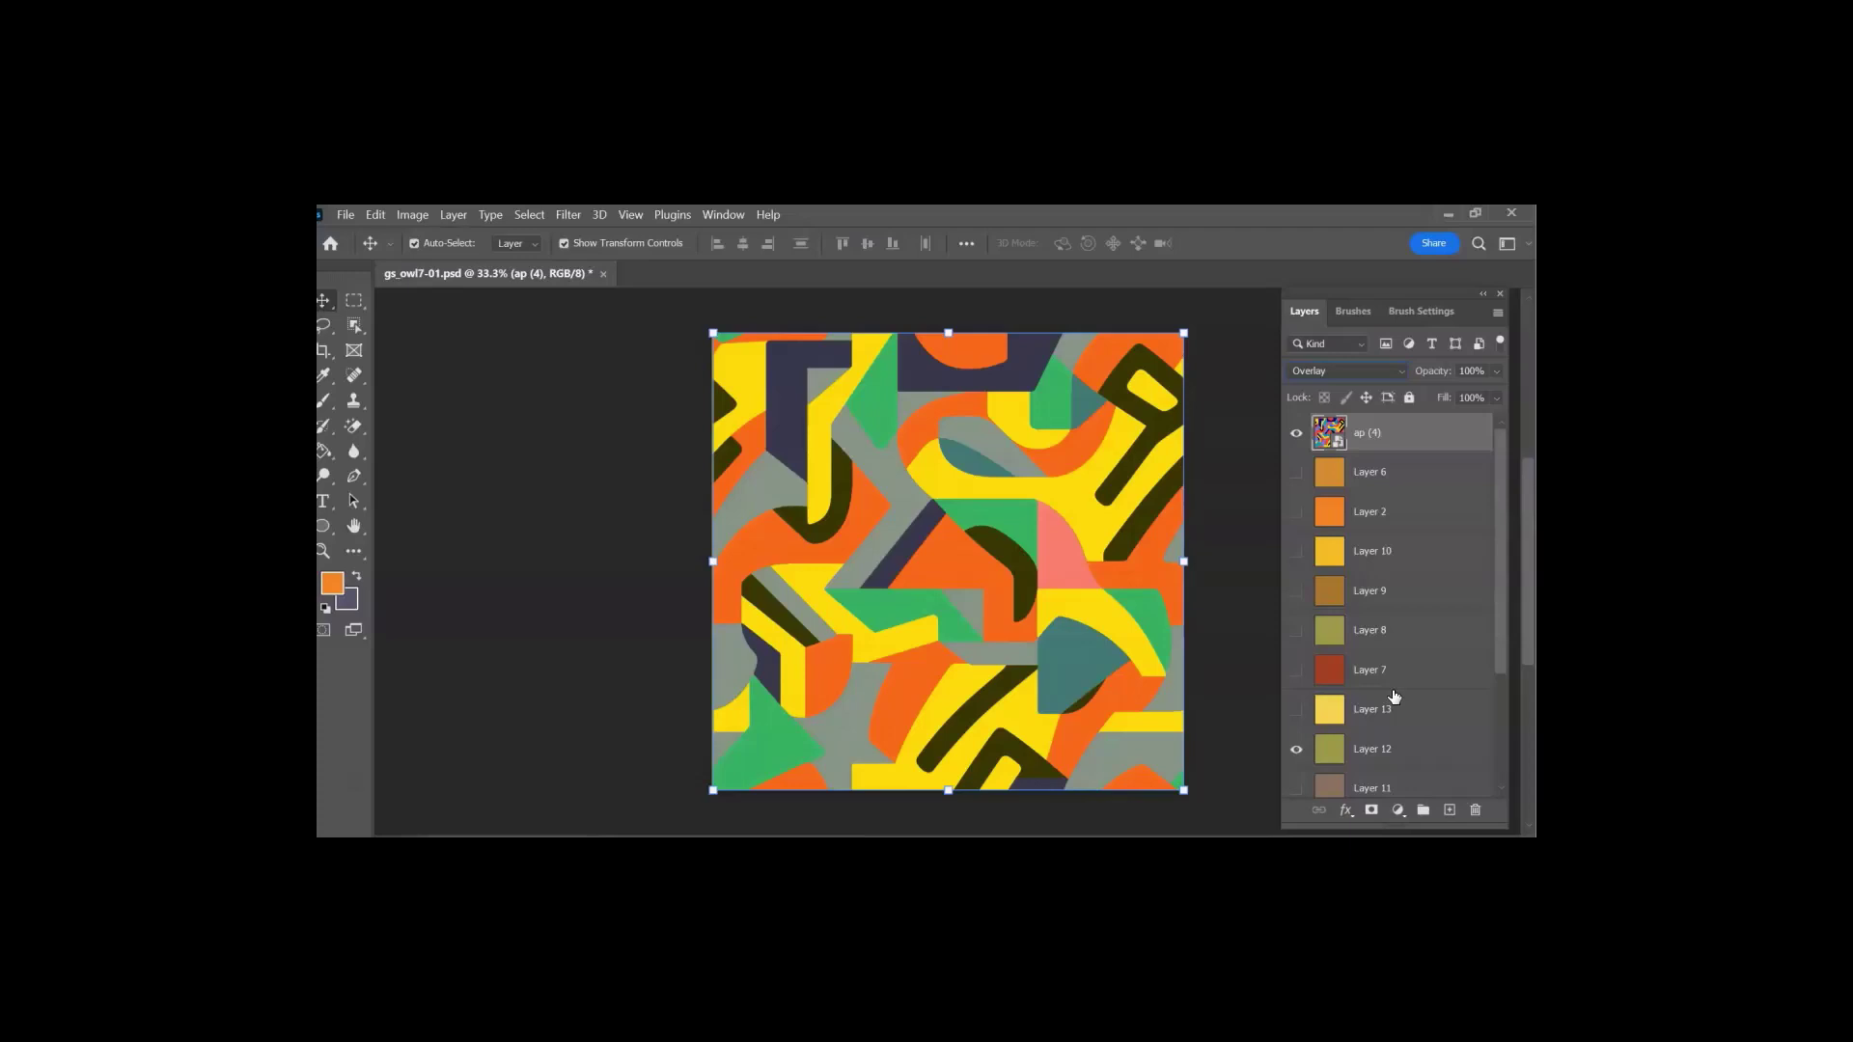
drag(1393, 696, 1473, 816)
Step: Hide ap (4) and drag Alcohol ink 3 from the Alcohol ink folder onto the canvas
click(1296, 436)
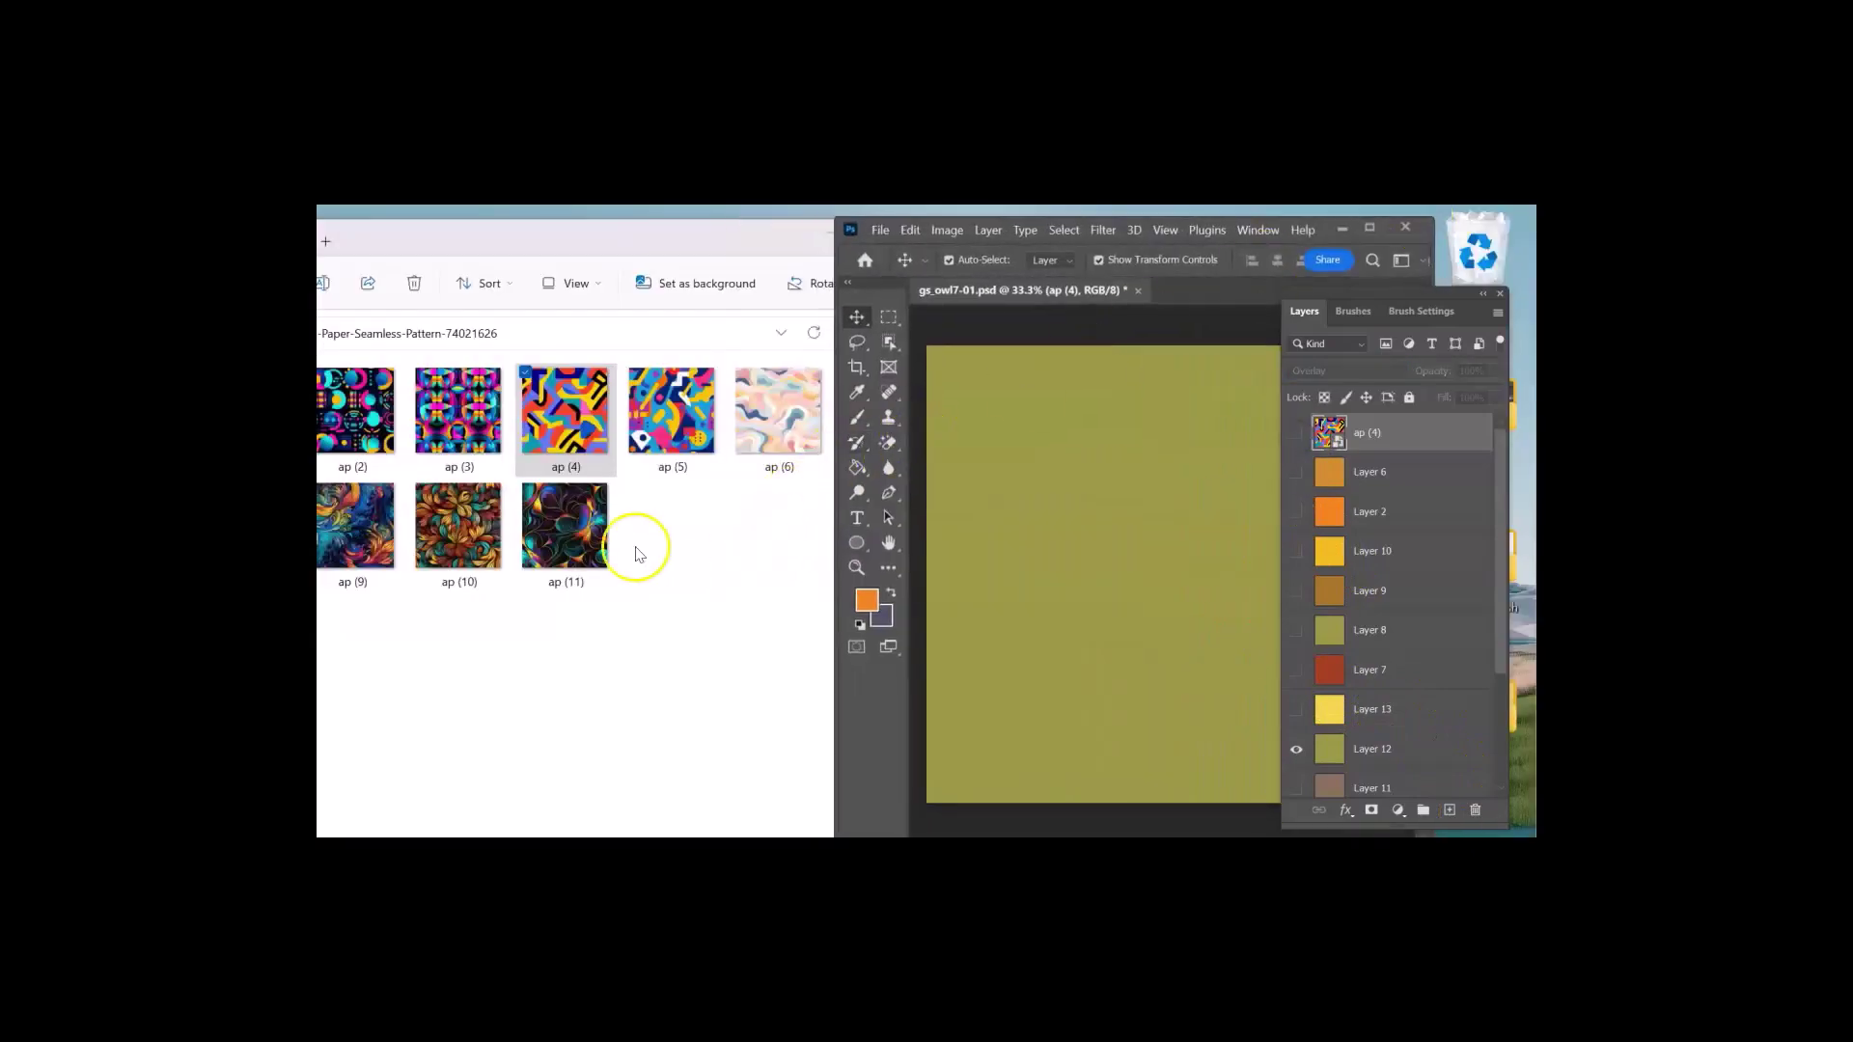
click(920, 232)
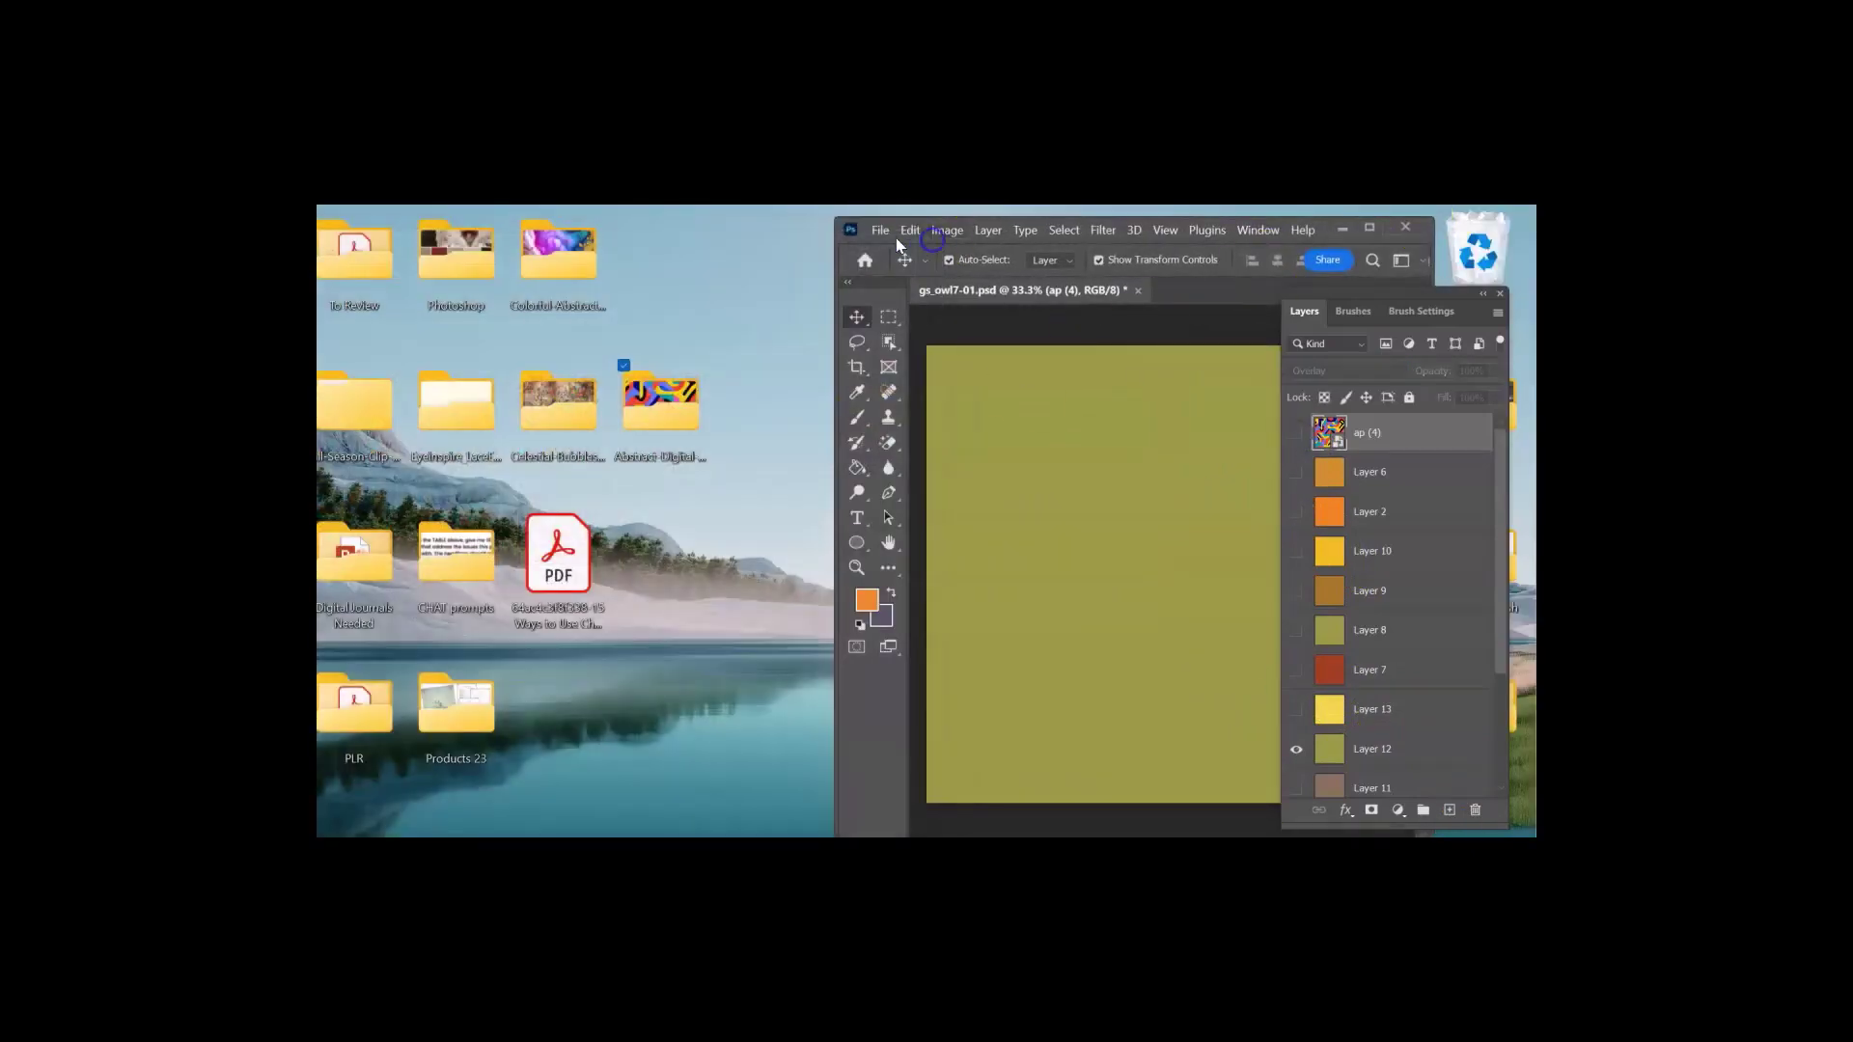
double_click(557, 249)
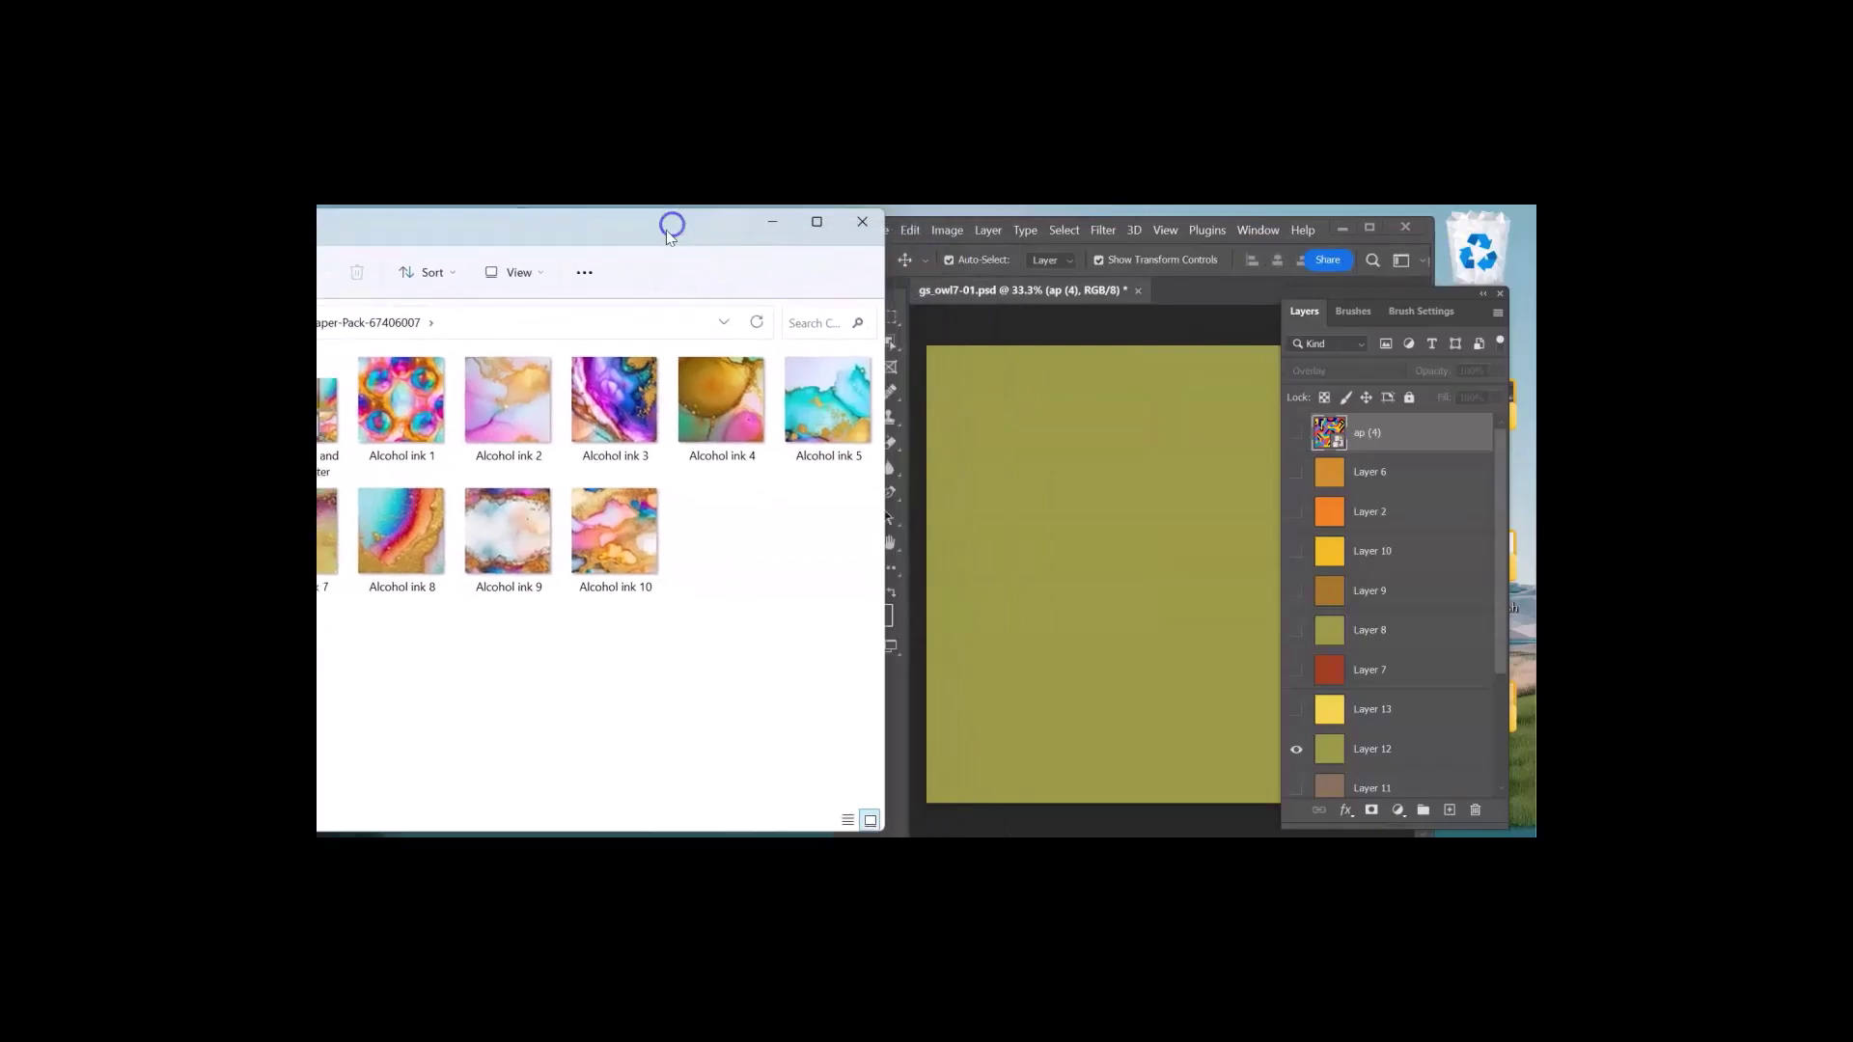
mouse_move(623, 399)
mouse_down()
mouse_move(801, 468)
mouse_move(1072, 452)
mouse_up()
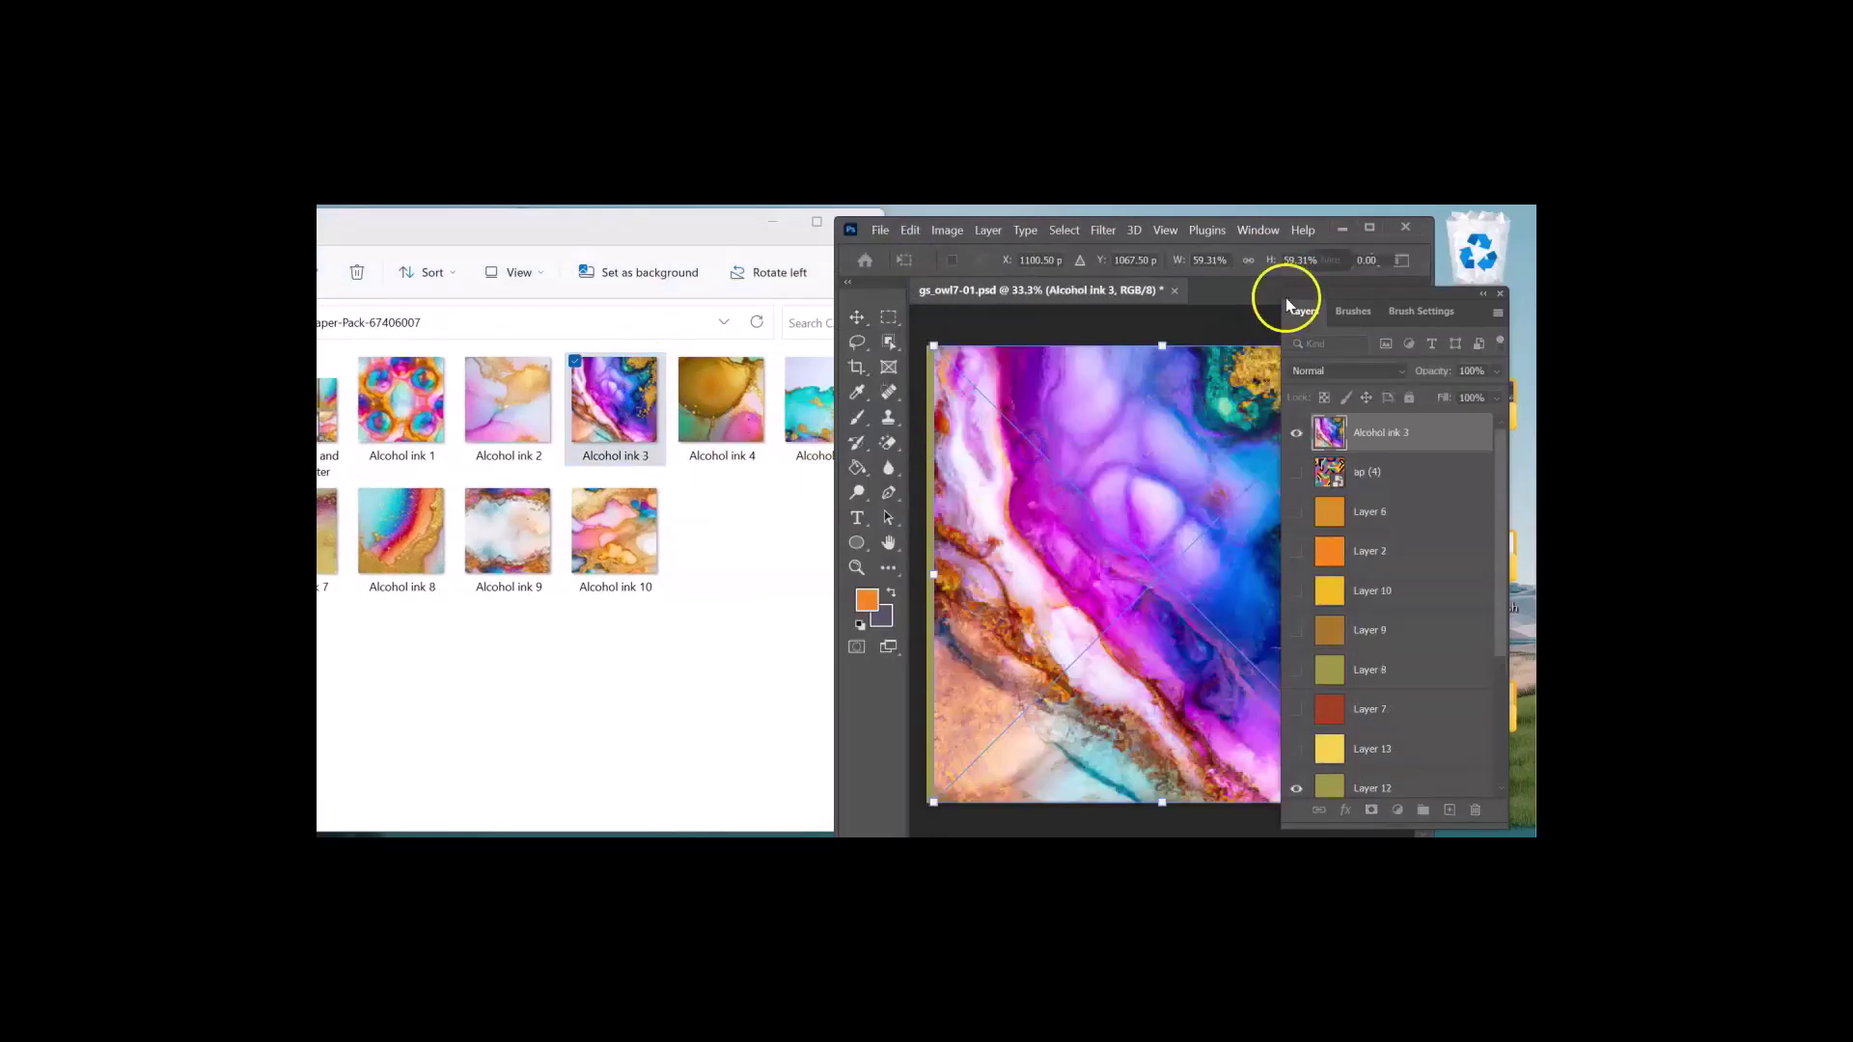
click(1367, 229)
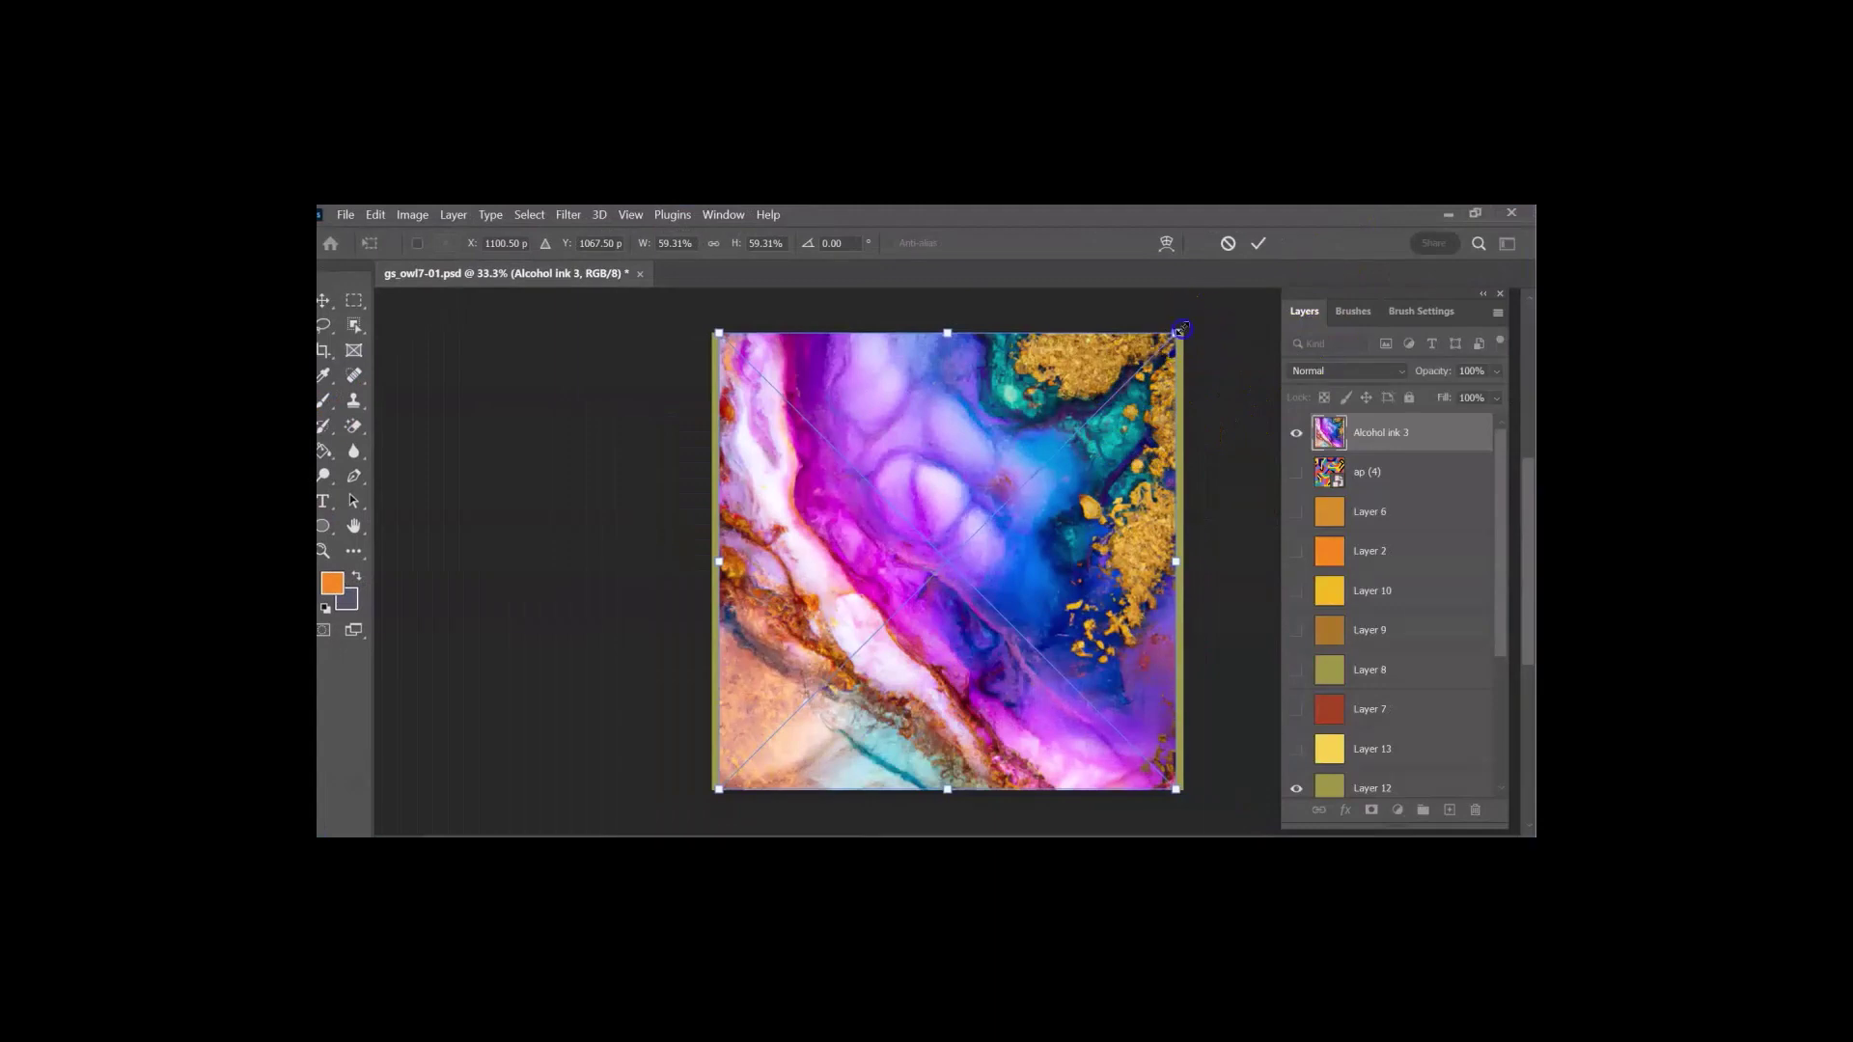
Step: Stretch Alcohol ink 3 from its top-right, left and bottom handles to fill the canvas, then commit
drag(1178, 331, 1193, 329)
drag(719, 327, 702, 331)
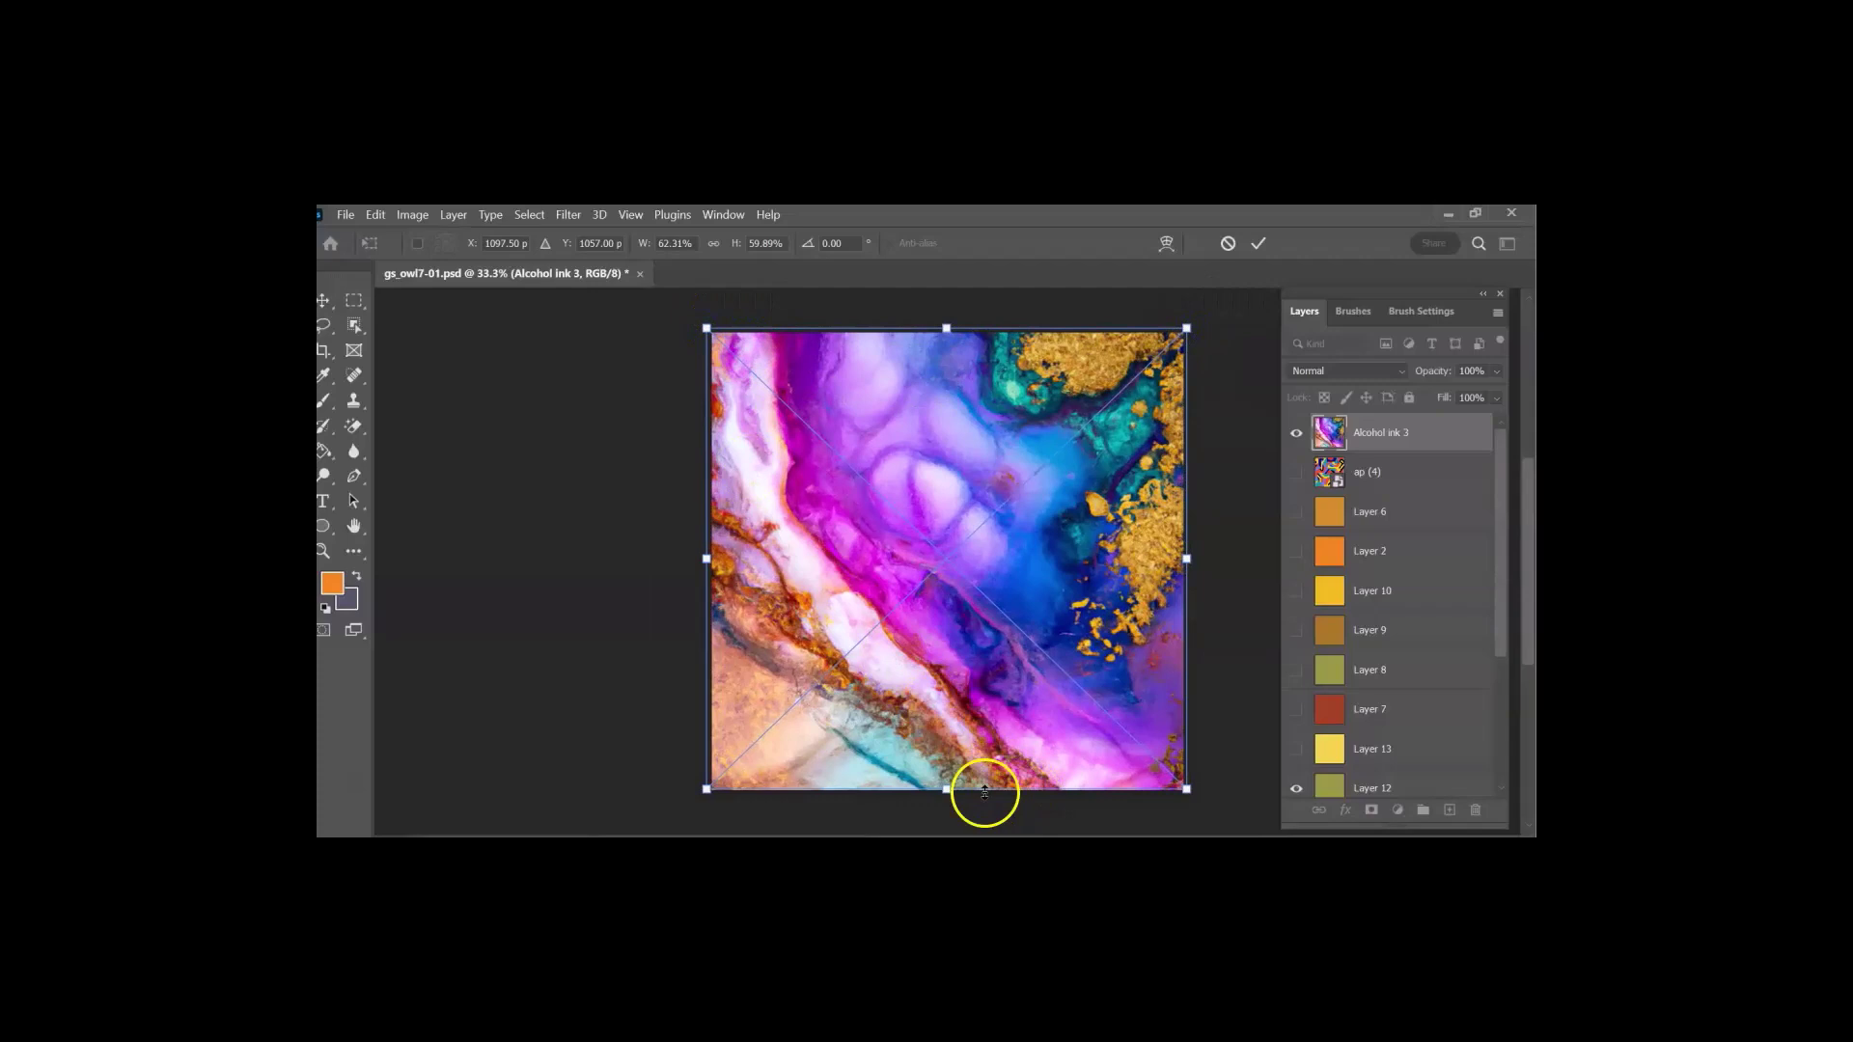
drag(943, 790, 943, 792)
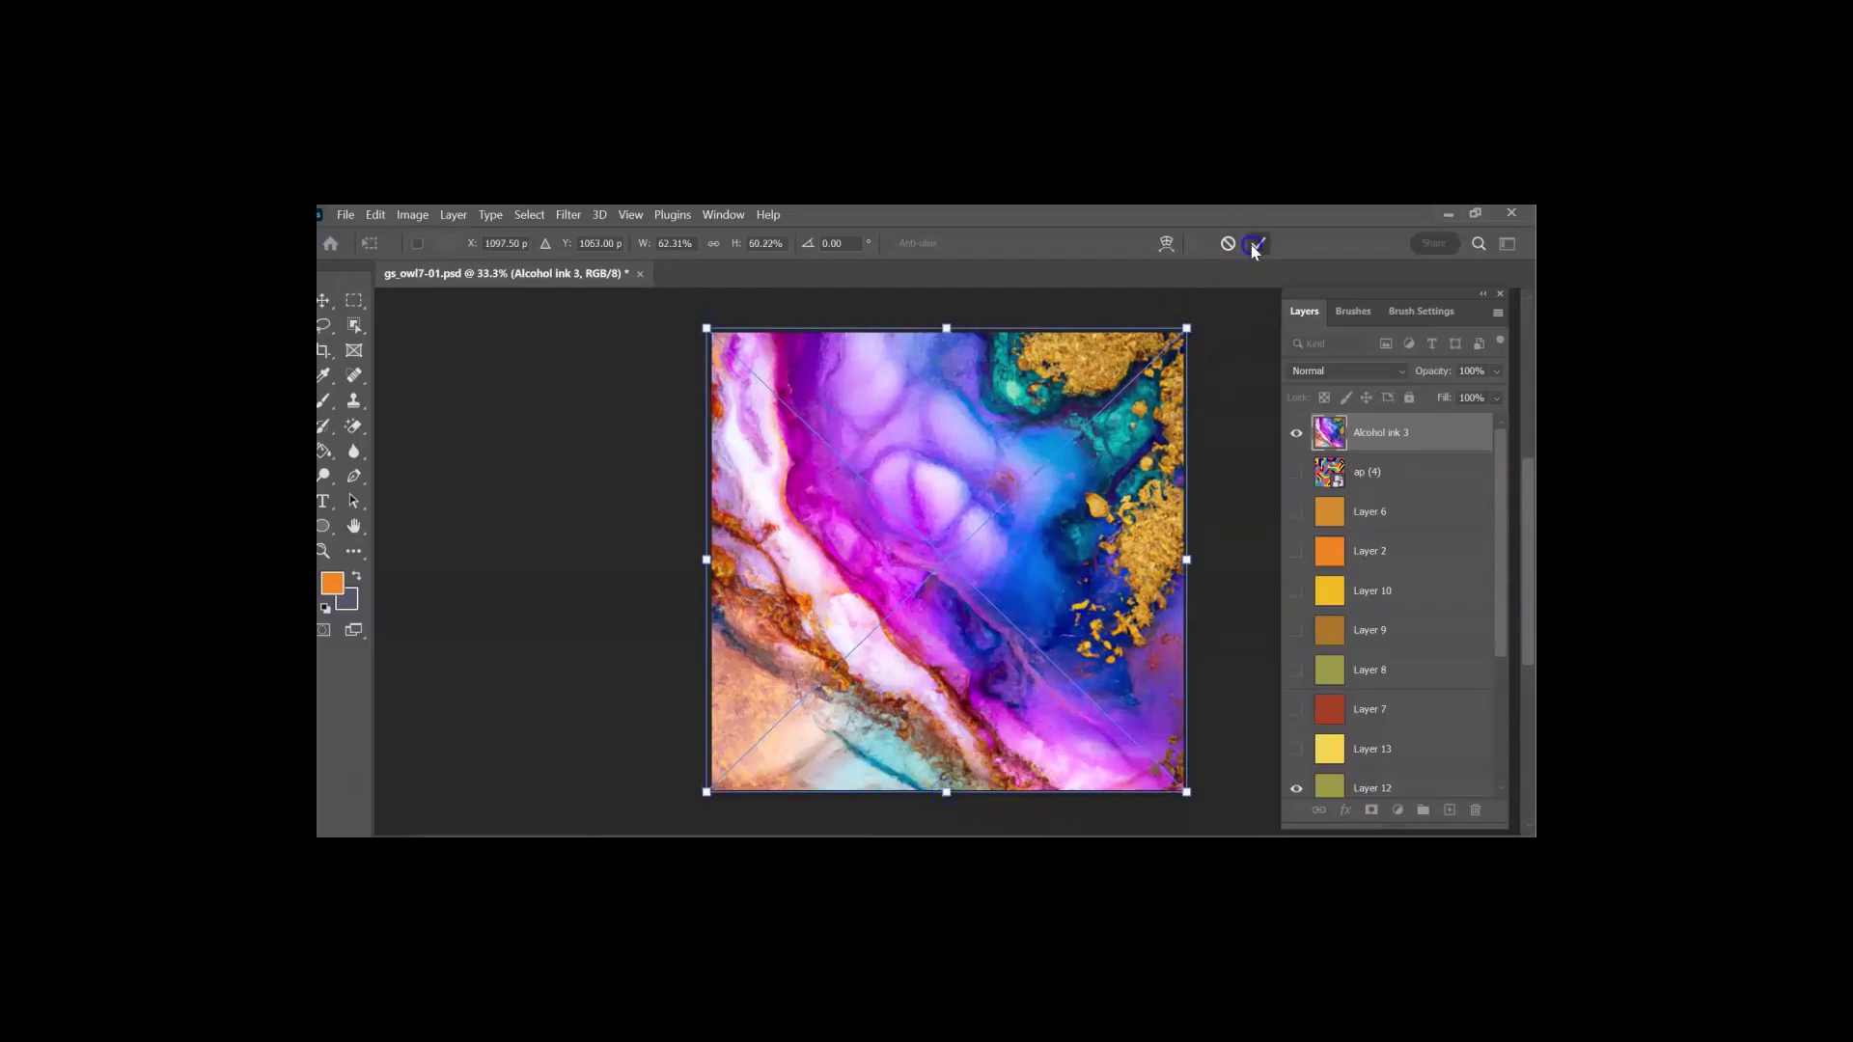
click(1257, 243)
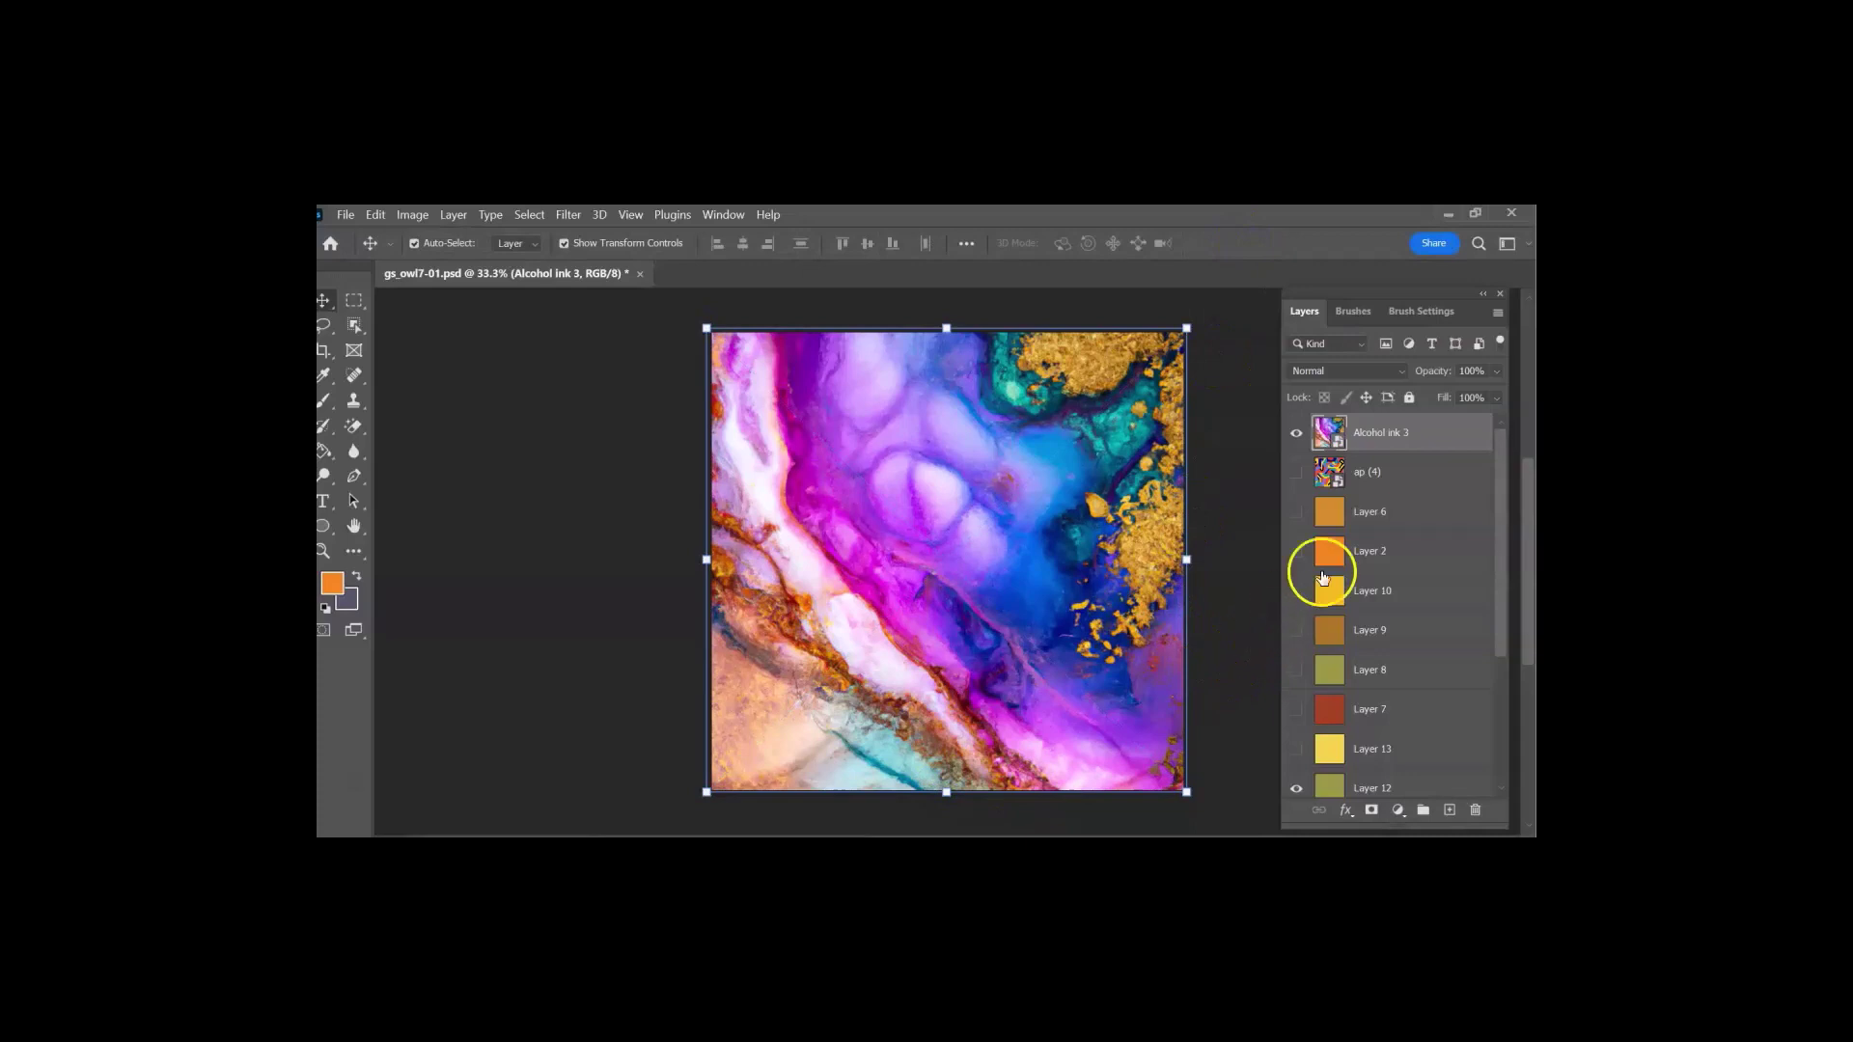
Step: Set Alcohol ink 3 to Overlay blend mode and show the orange Layer 6 beneath it
click(1321, 371)
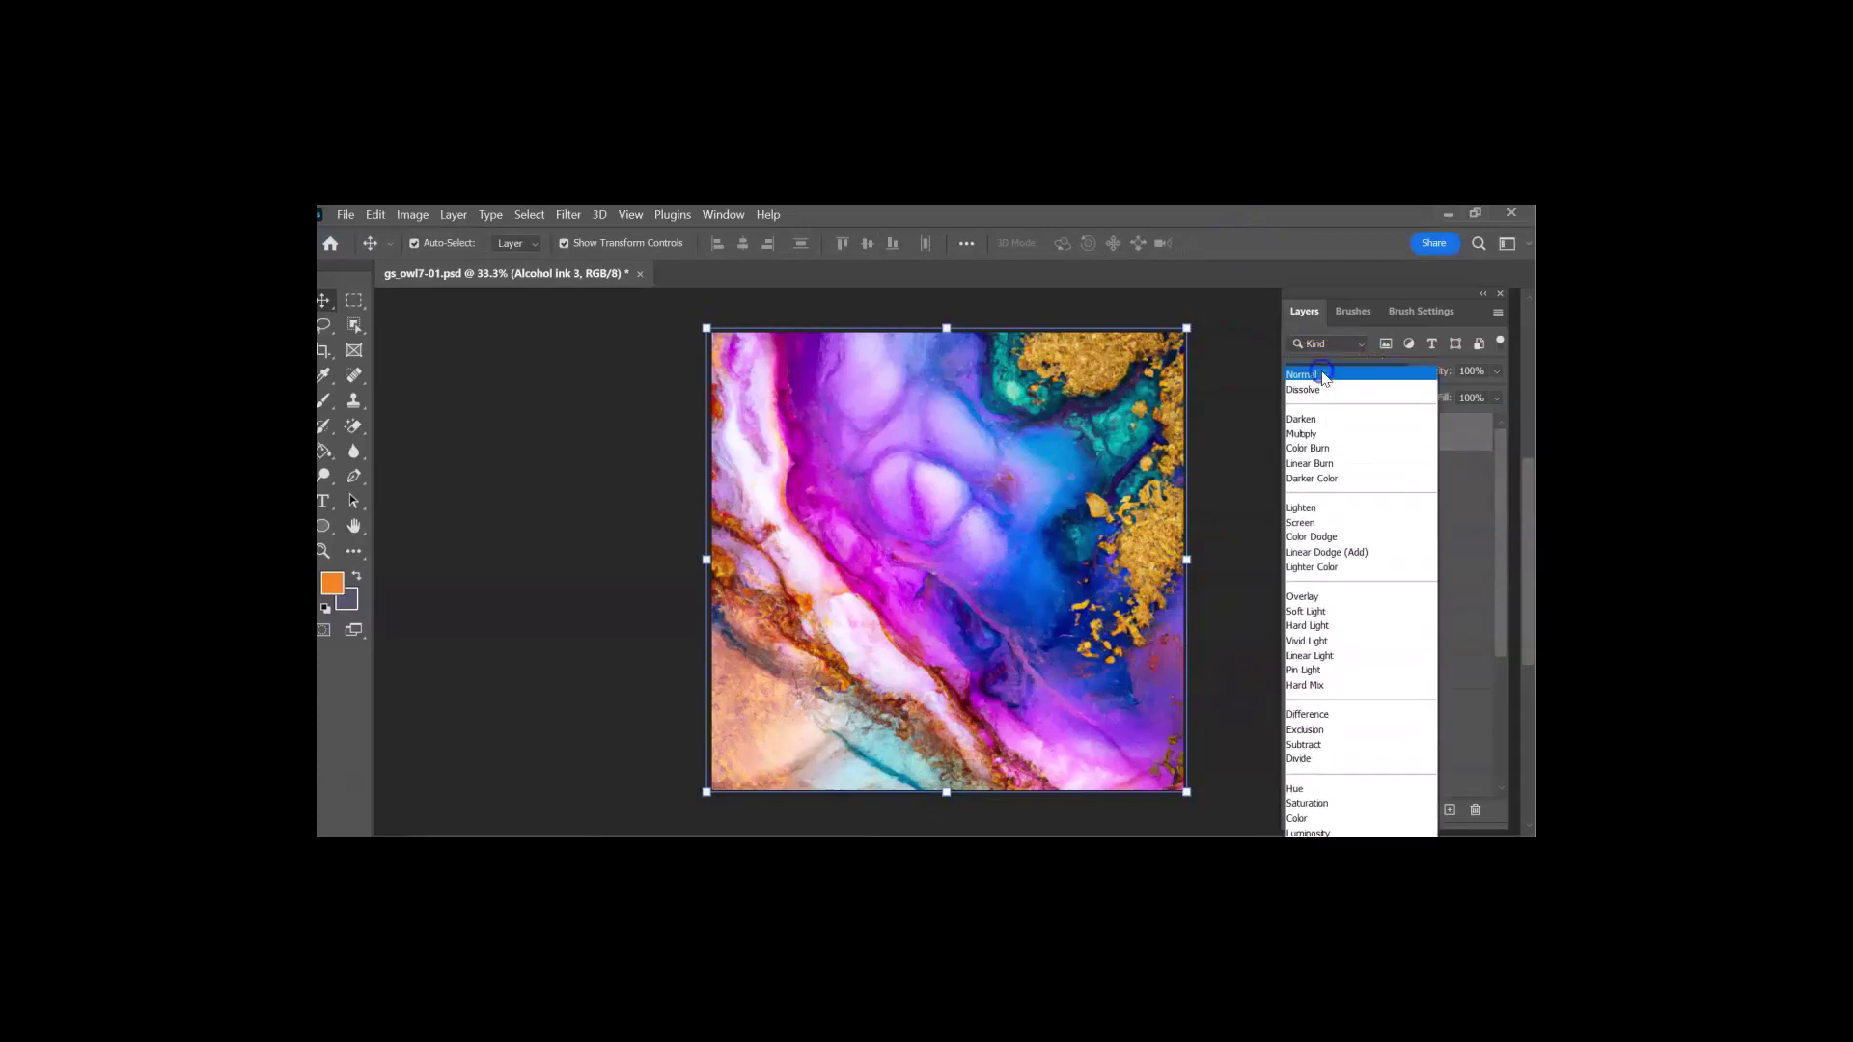
click(1351, 596)
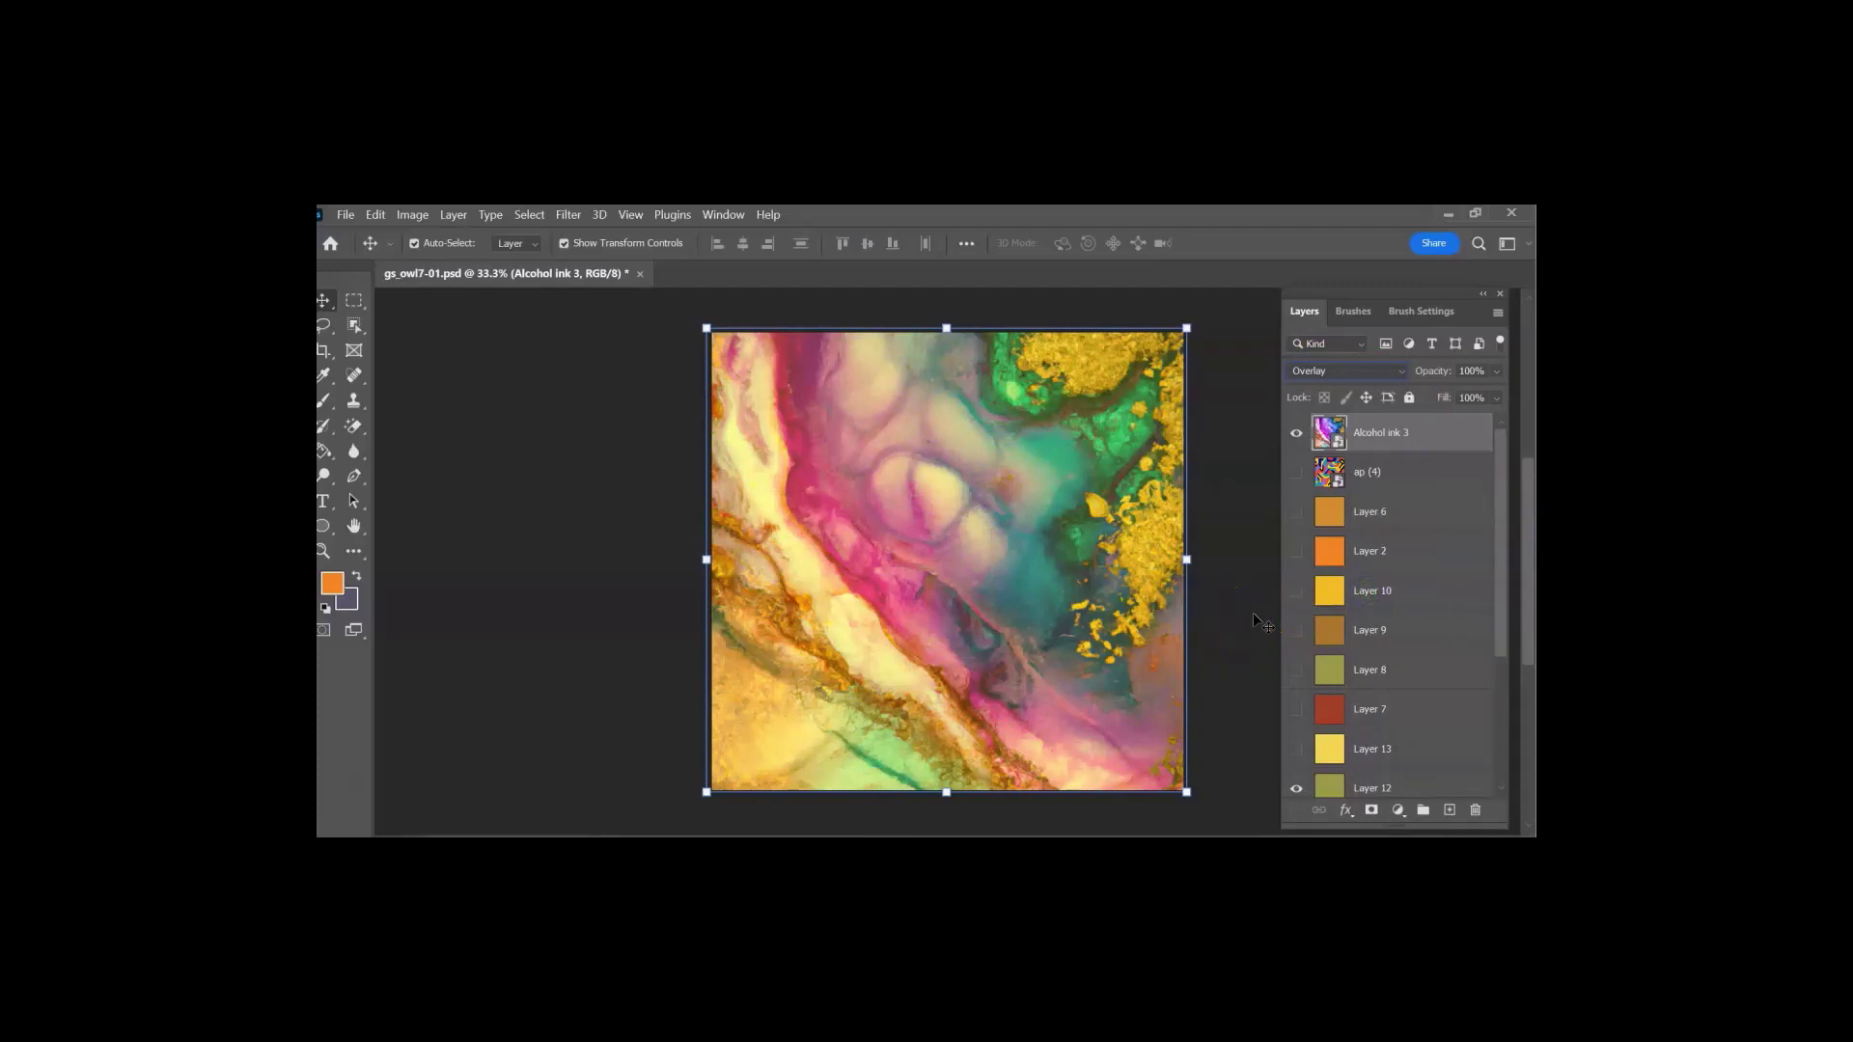
click(1297, 511)
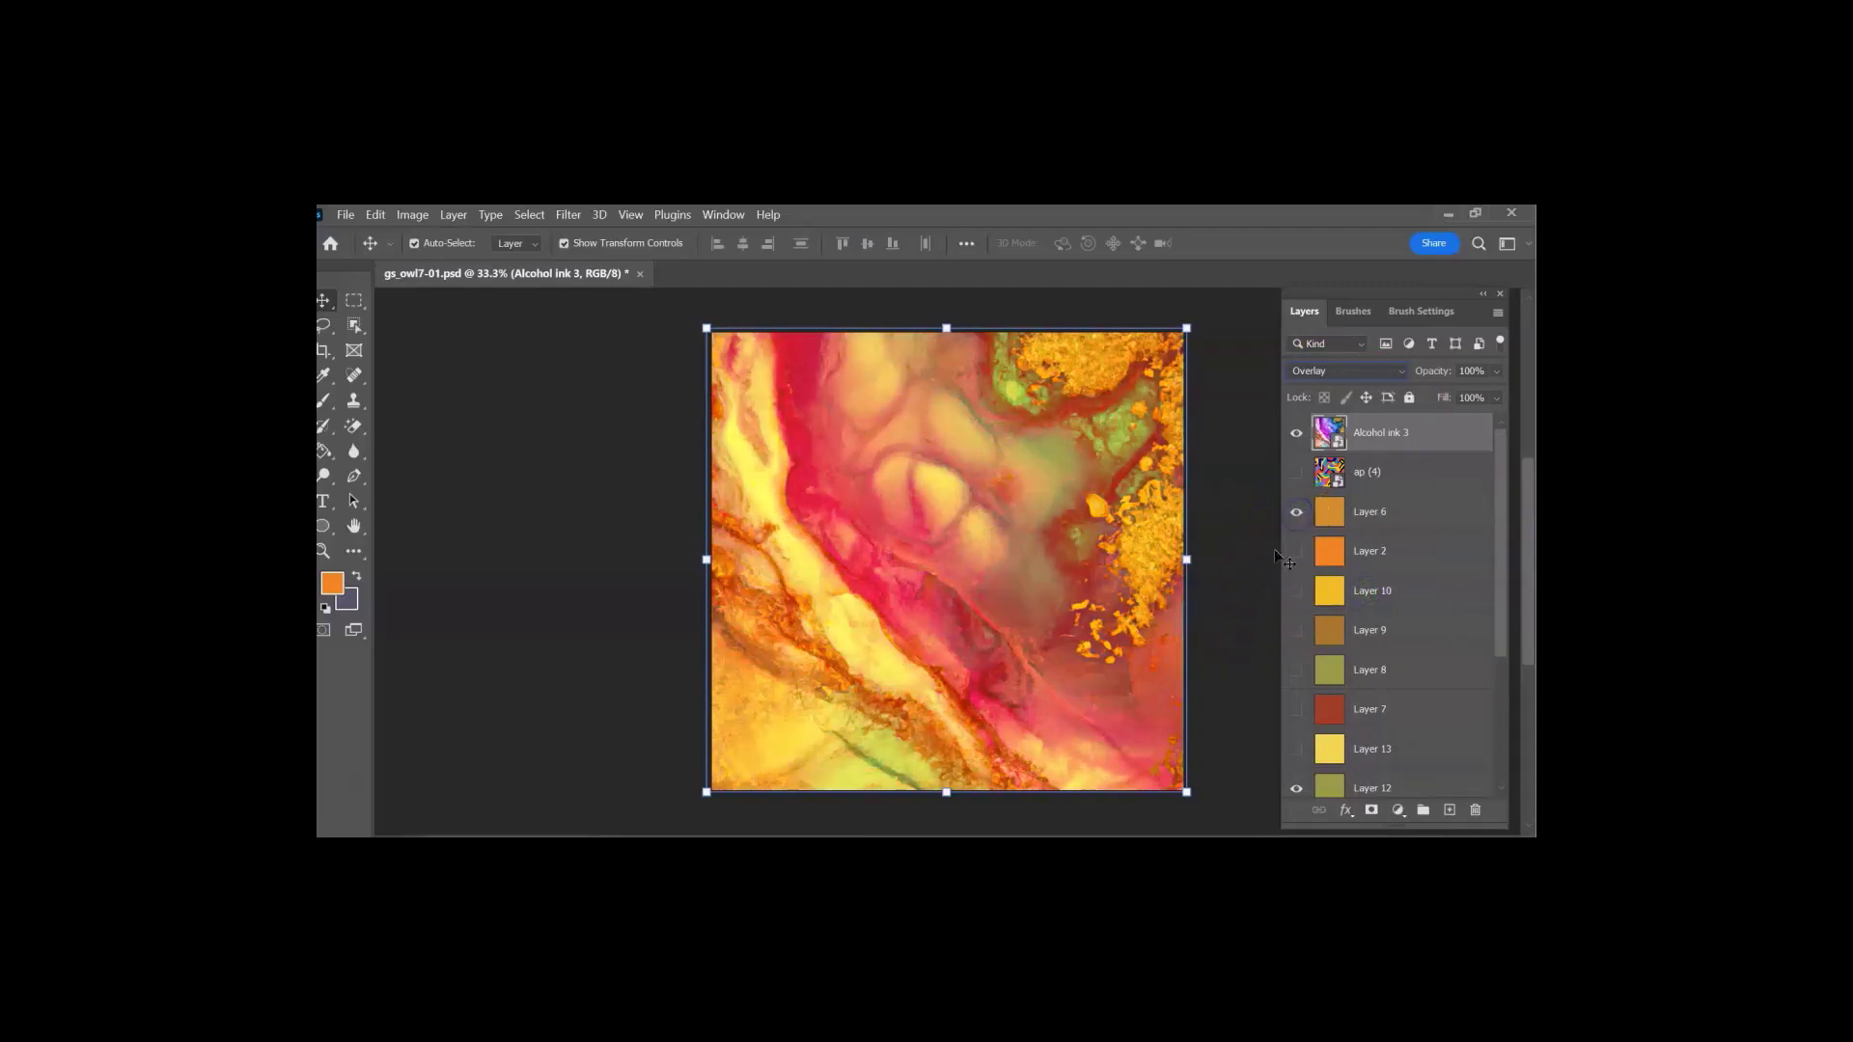
click(1249, 618)
Step: Commit the Alcohol ink 3 transform and preview the ink over Layer 2 instead of Layer 6
click(1199, 625)
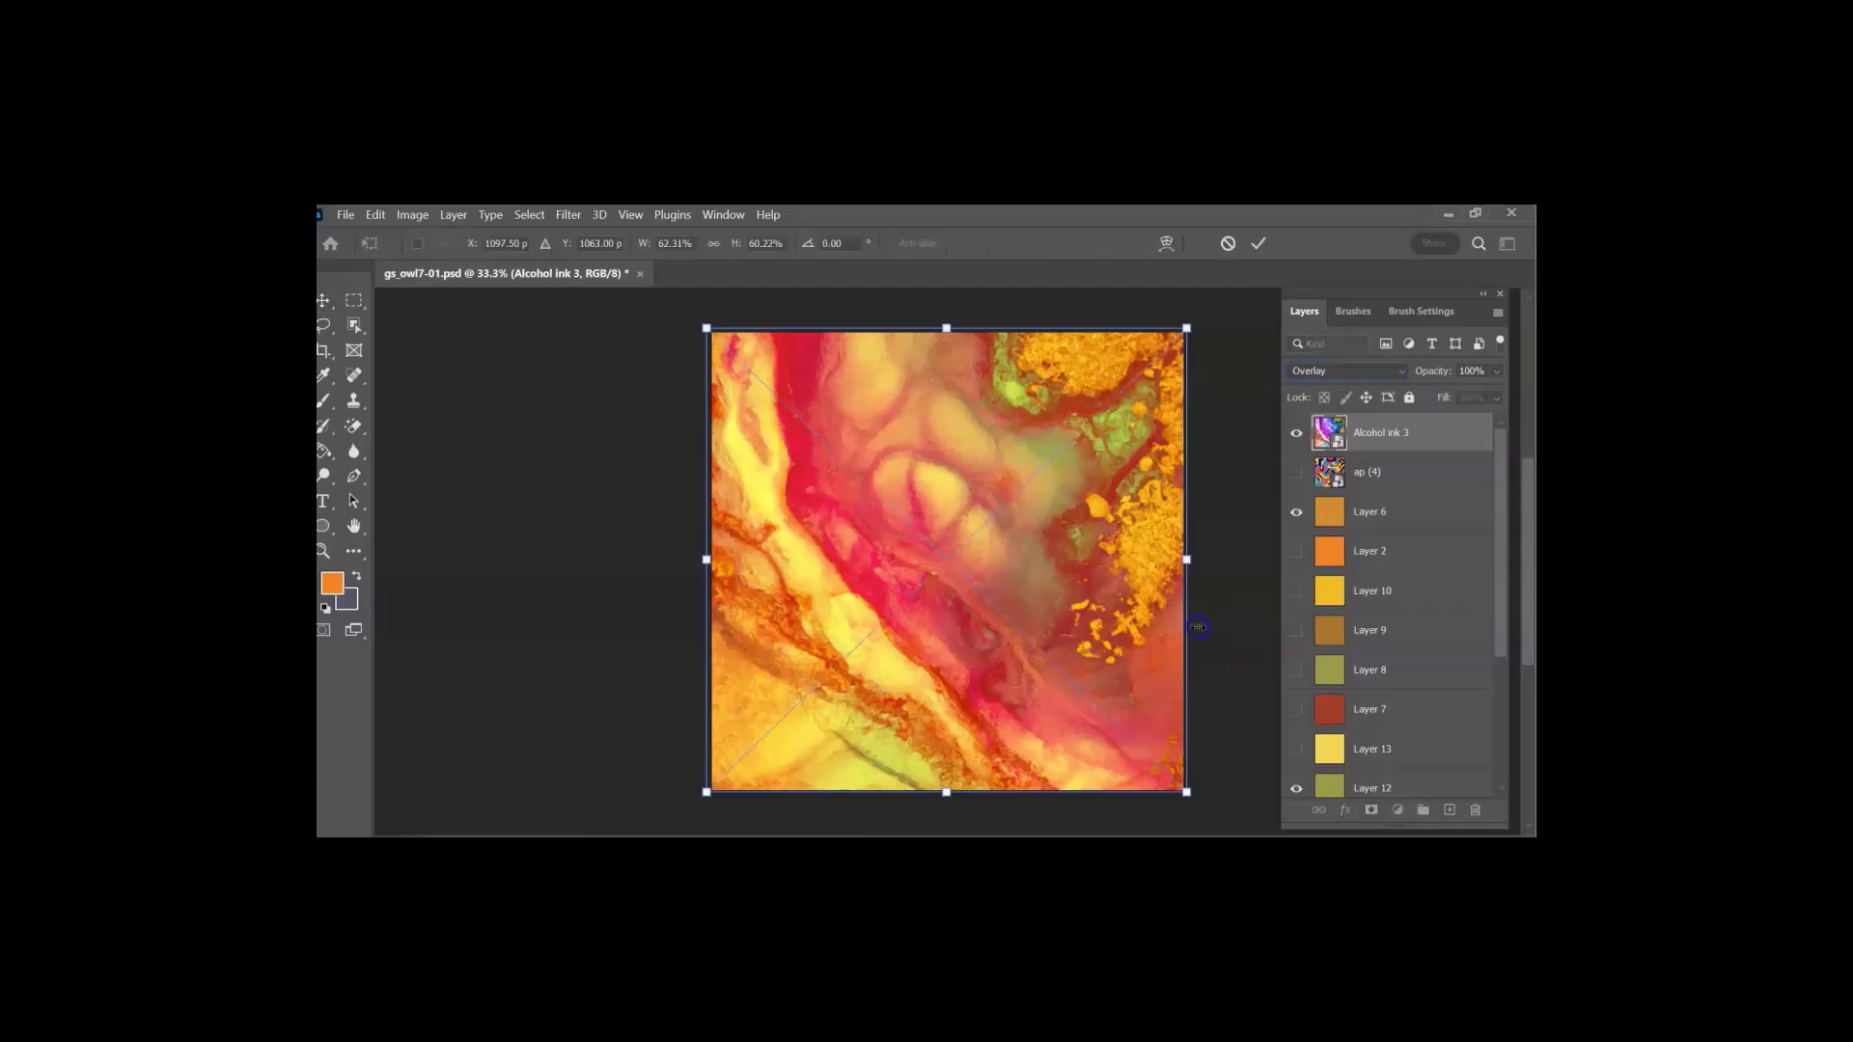
click(1258, 244)
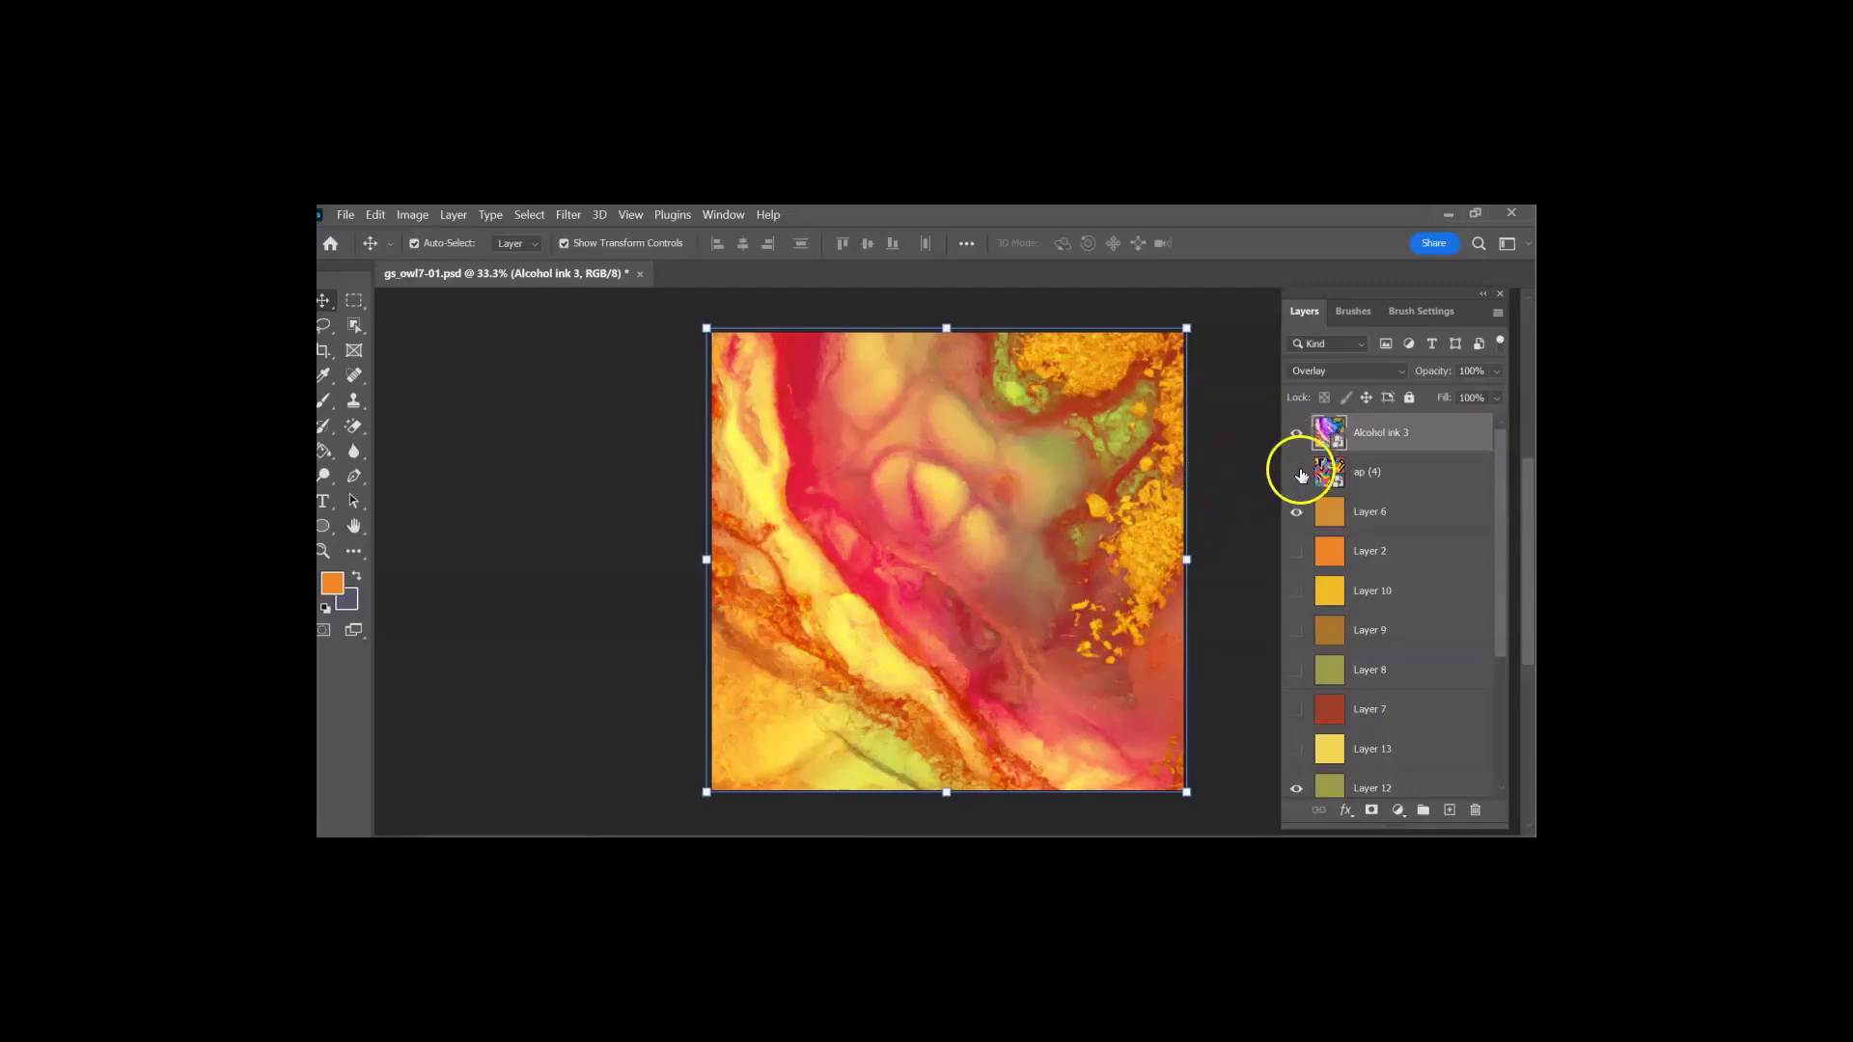
click(1298, 550)
click(1297, 511)
Step: Compare the ink over Layers 10, 9 and 8, then show Layer 6 again
click(1296, 591)
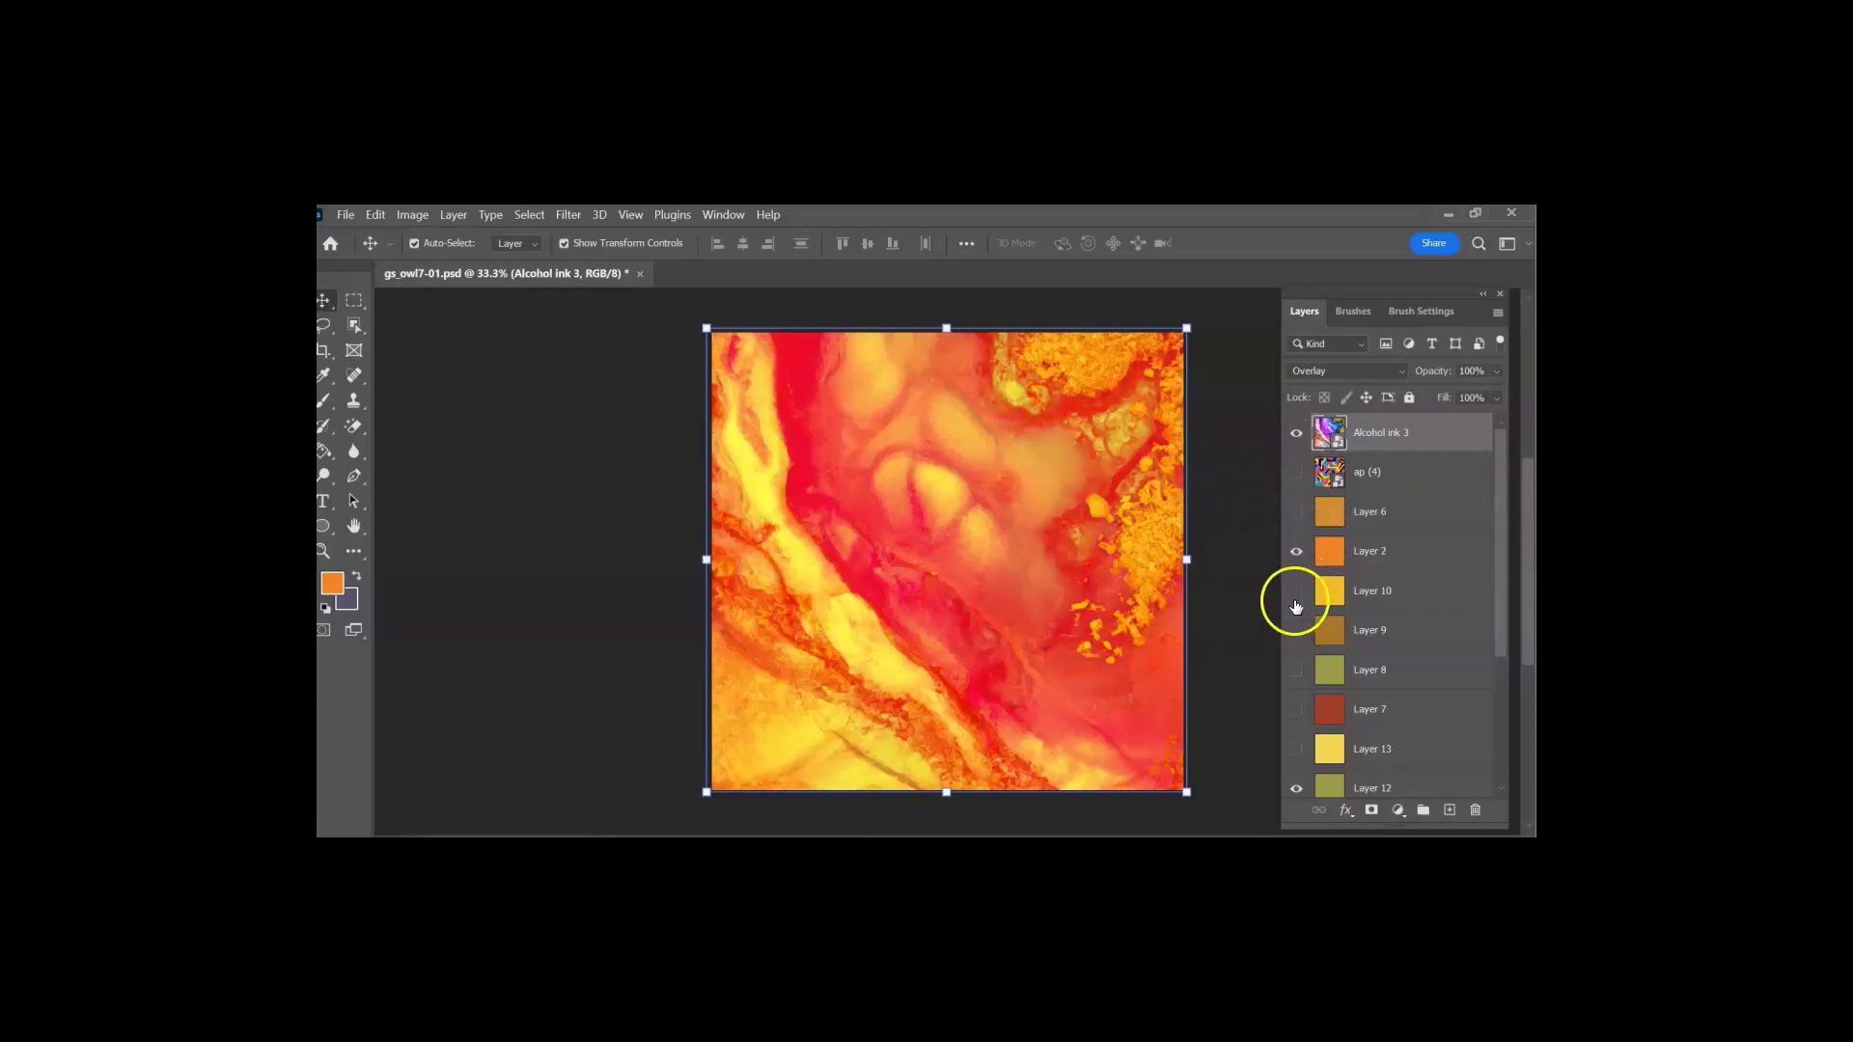
click(1297, 551)
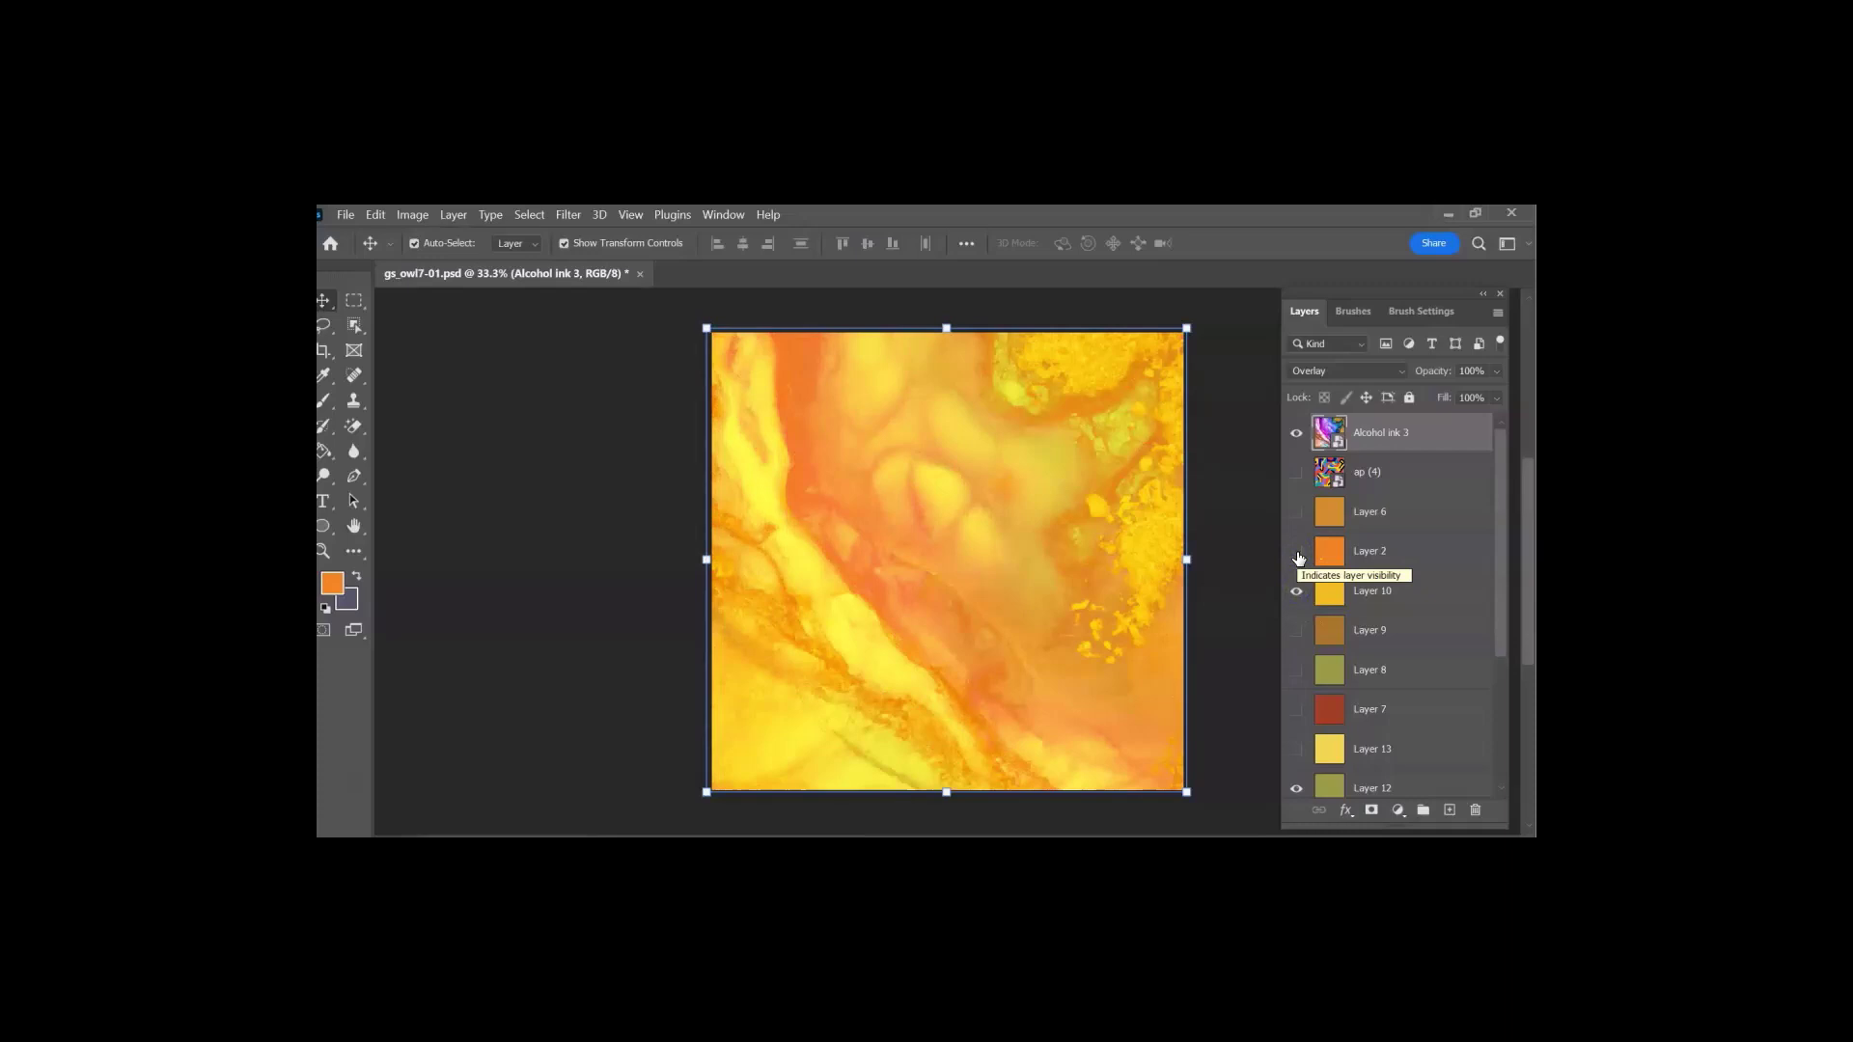
click(1296, 551)
click(1296, 551)
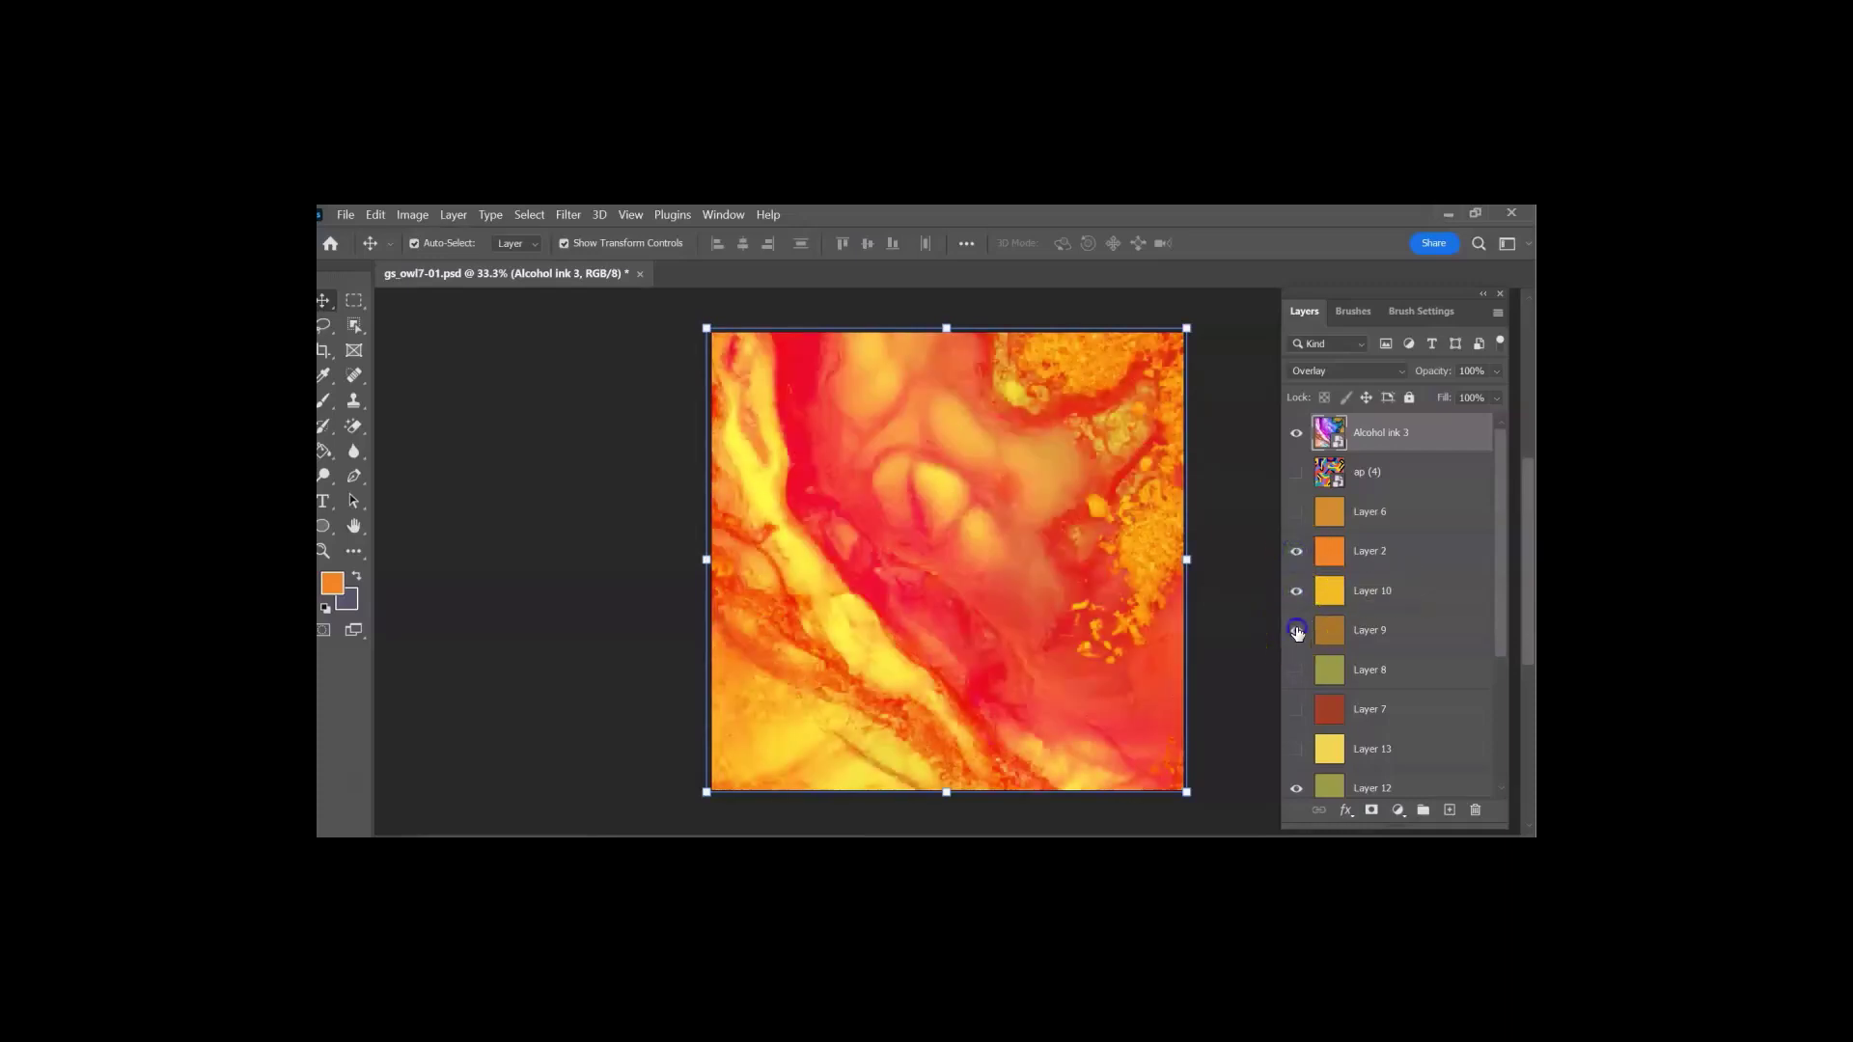
click(1296, 591)
click(1296, 630)
click(1296, 670)
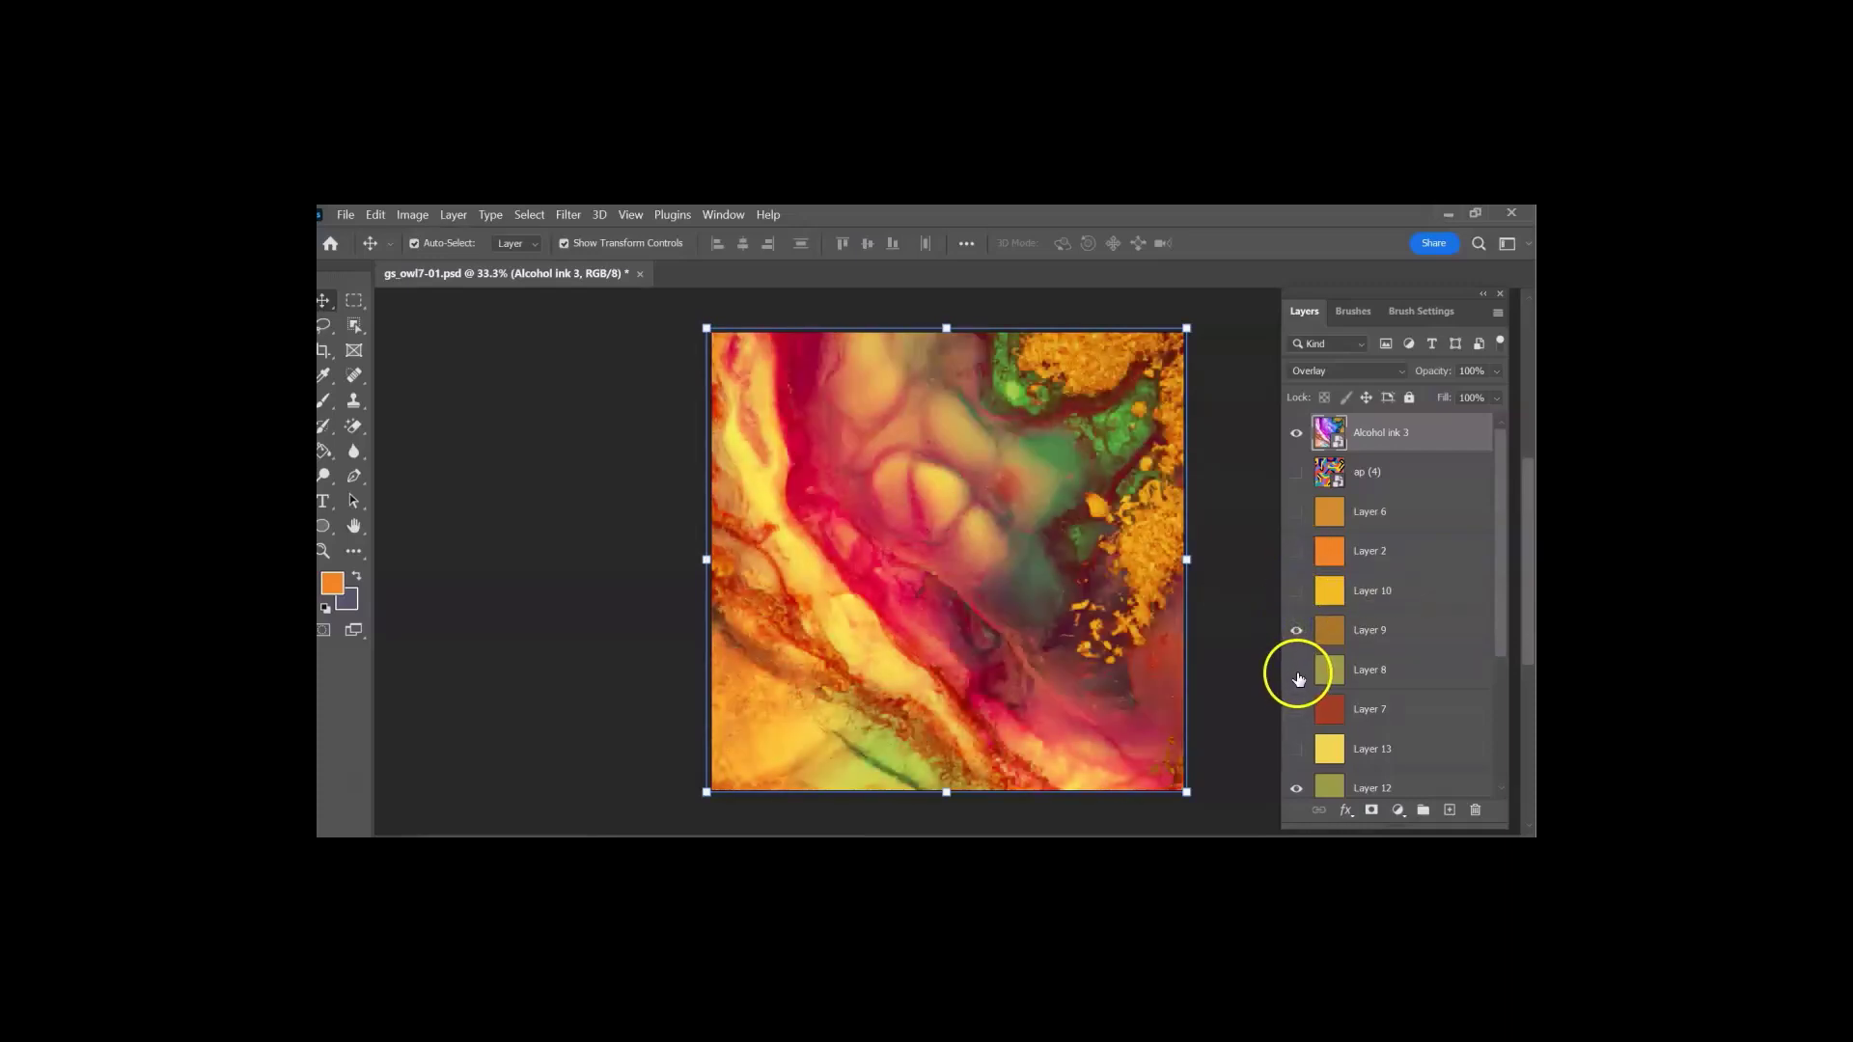
click(1296, 630)
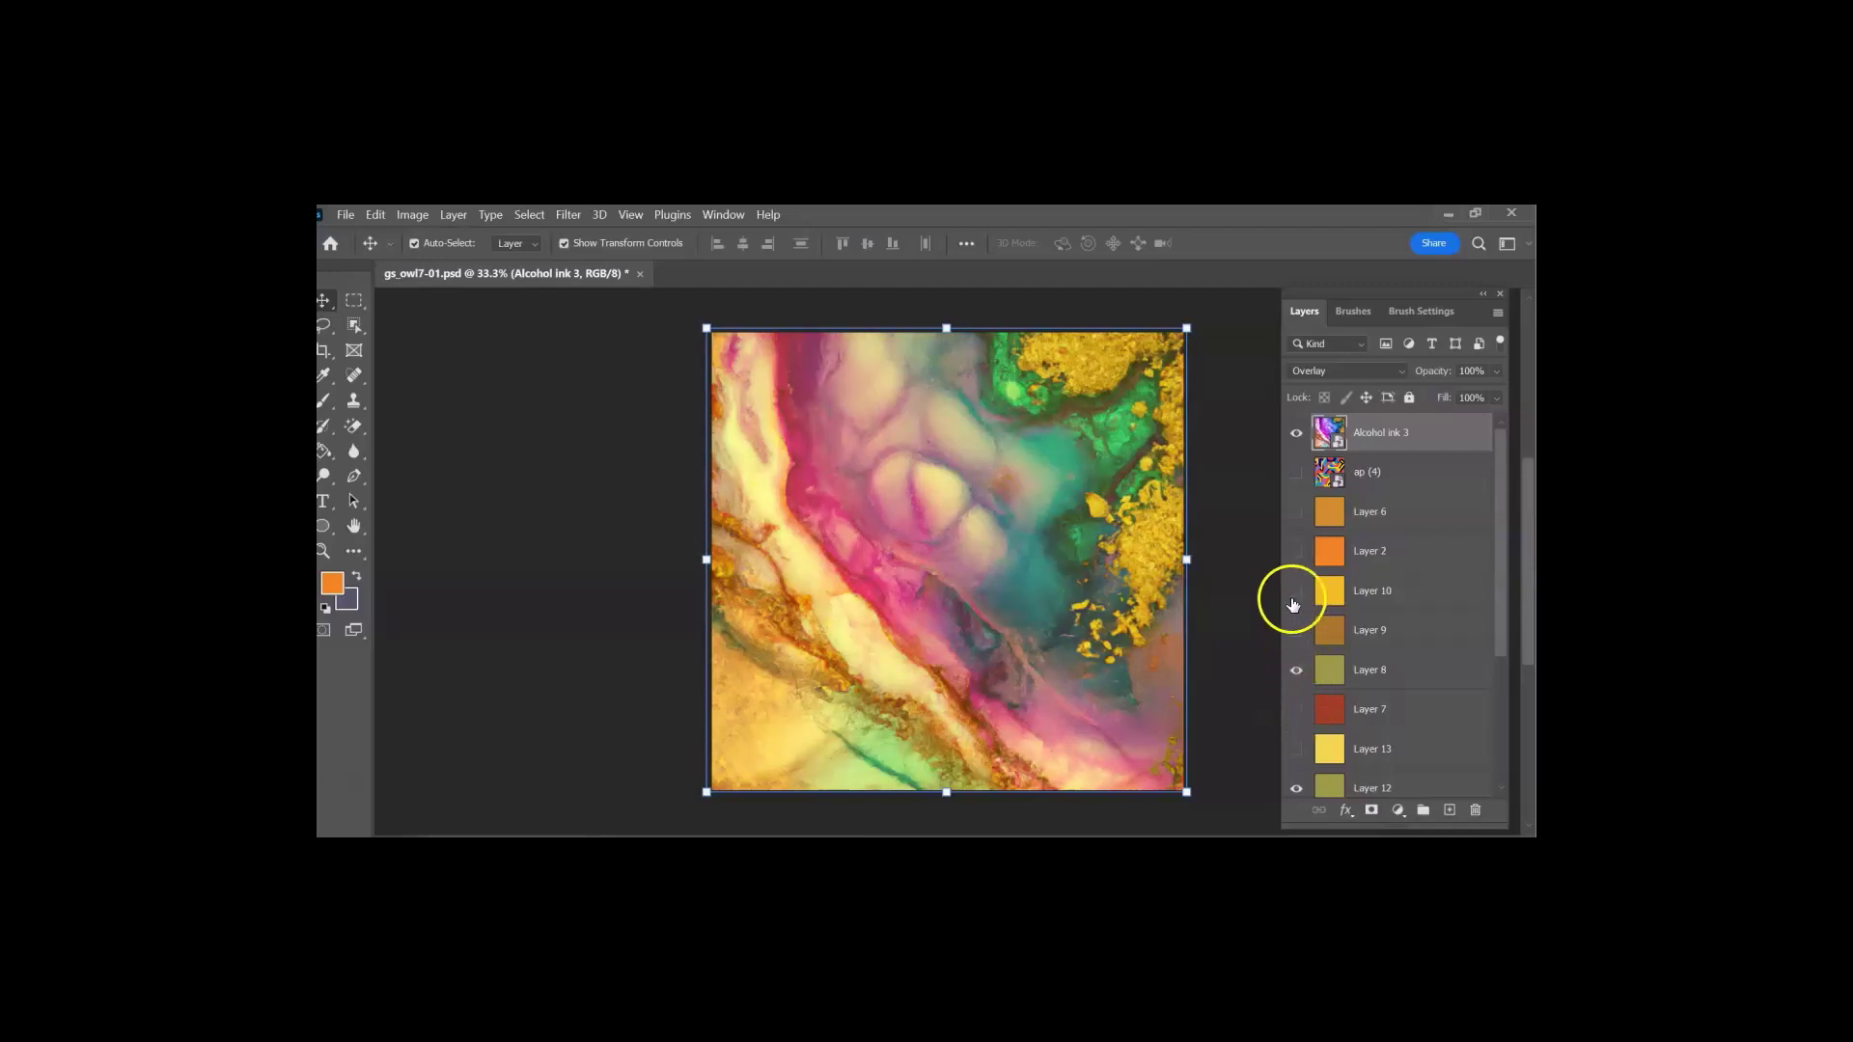
click(1296, 511)
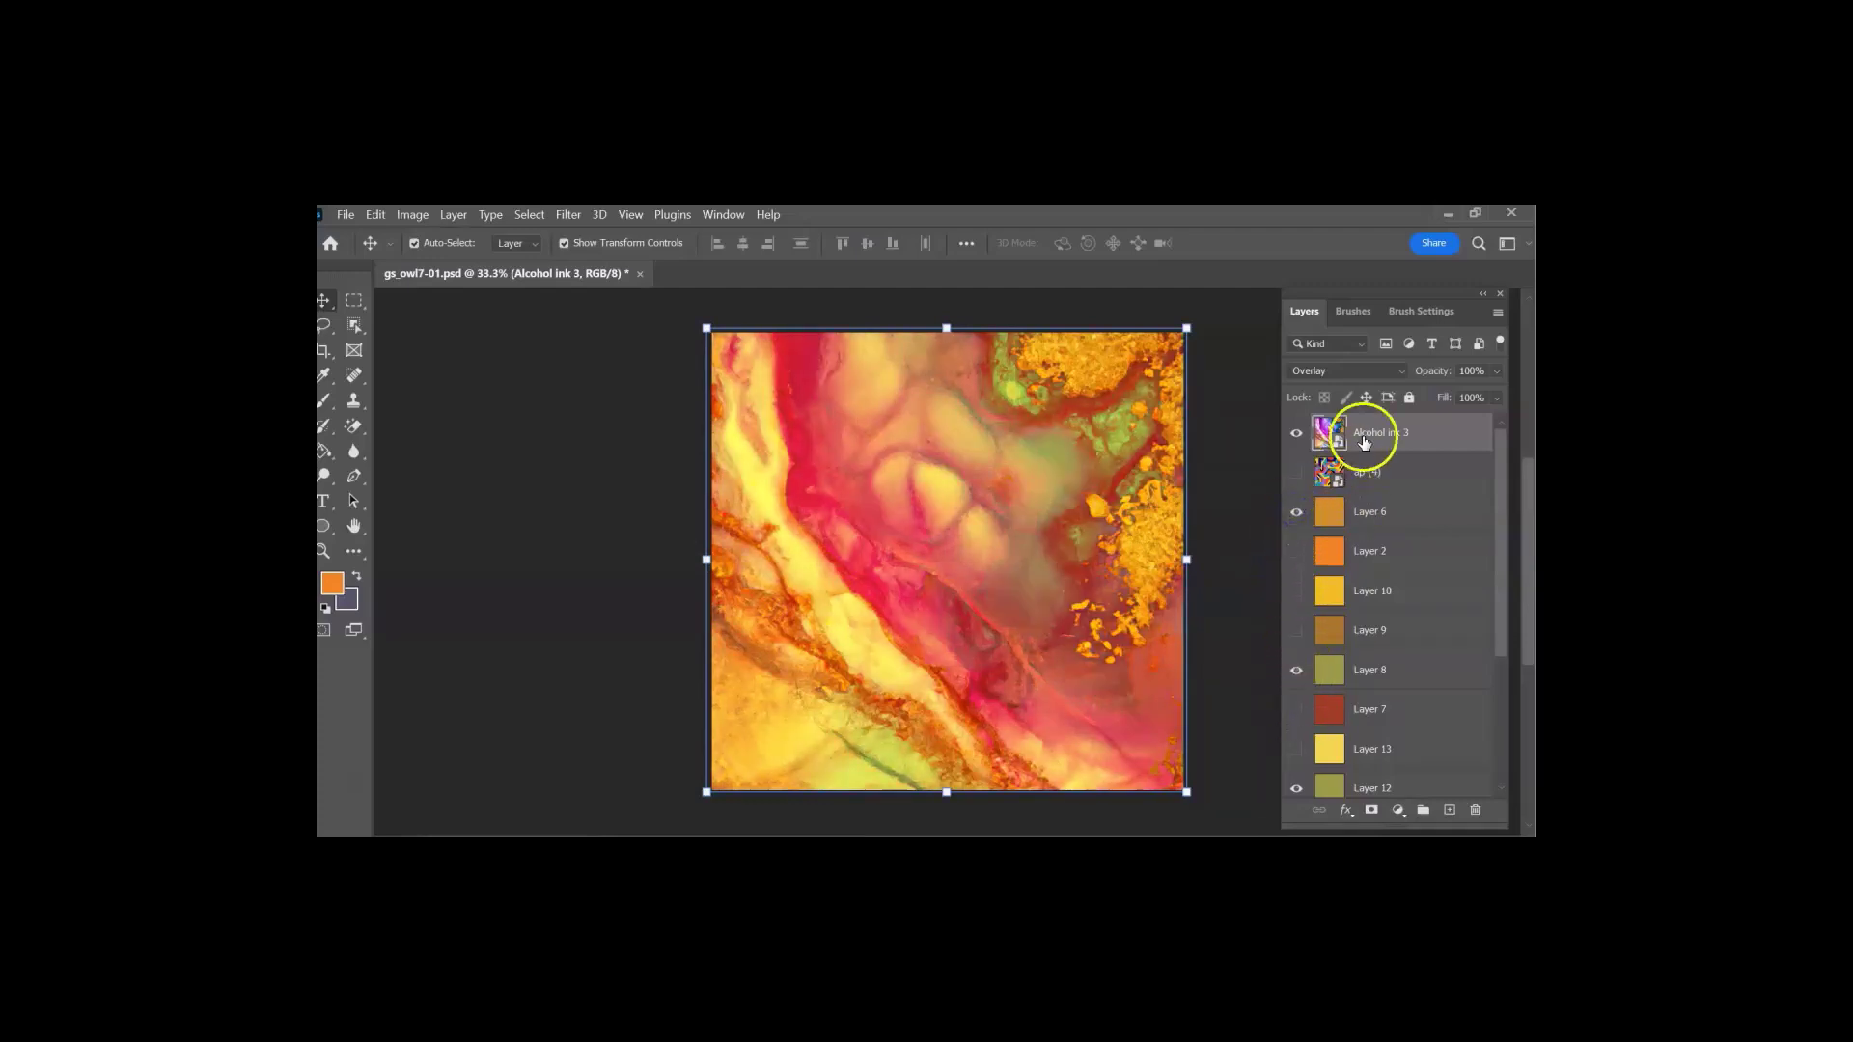
click(1357, 372)
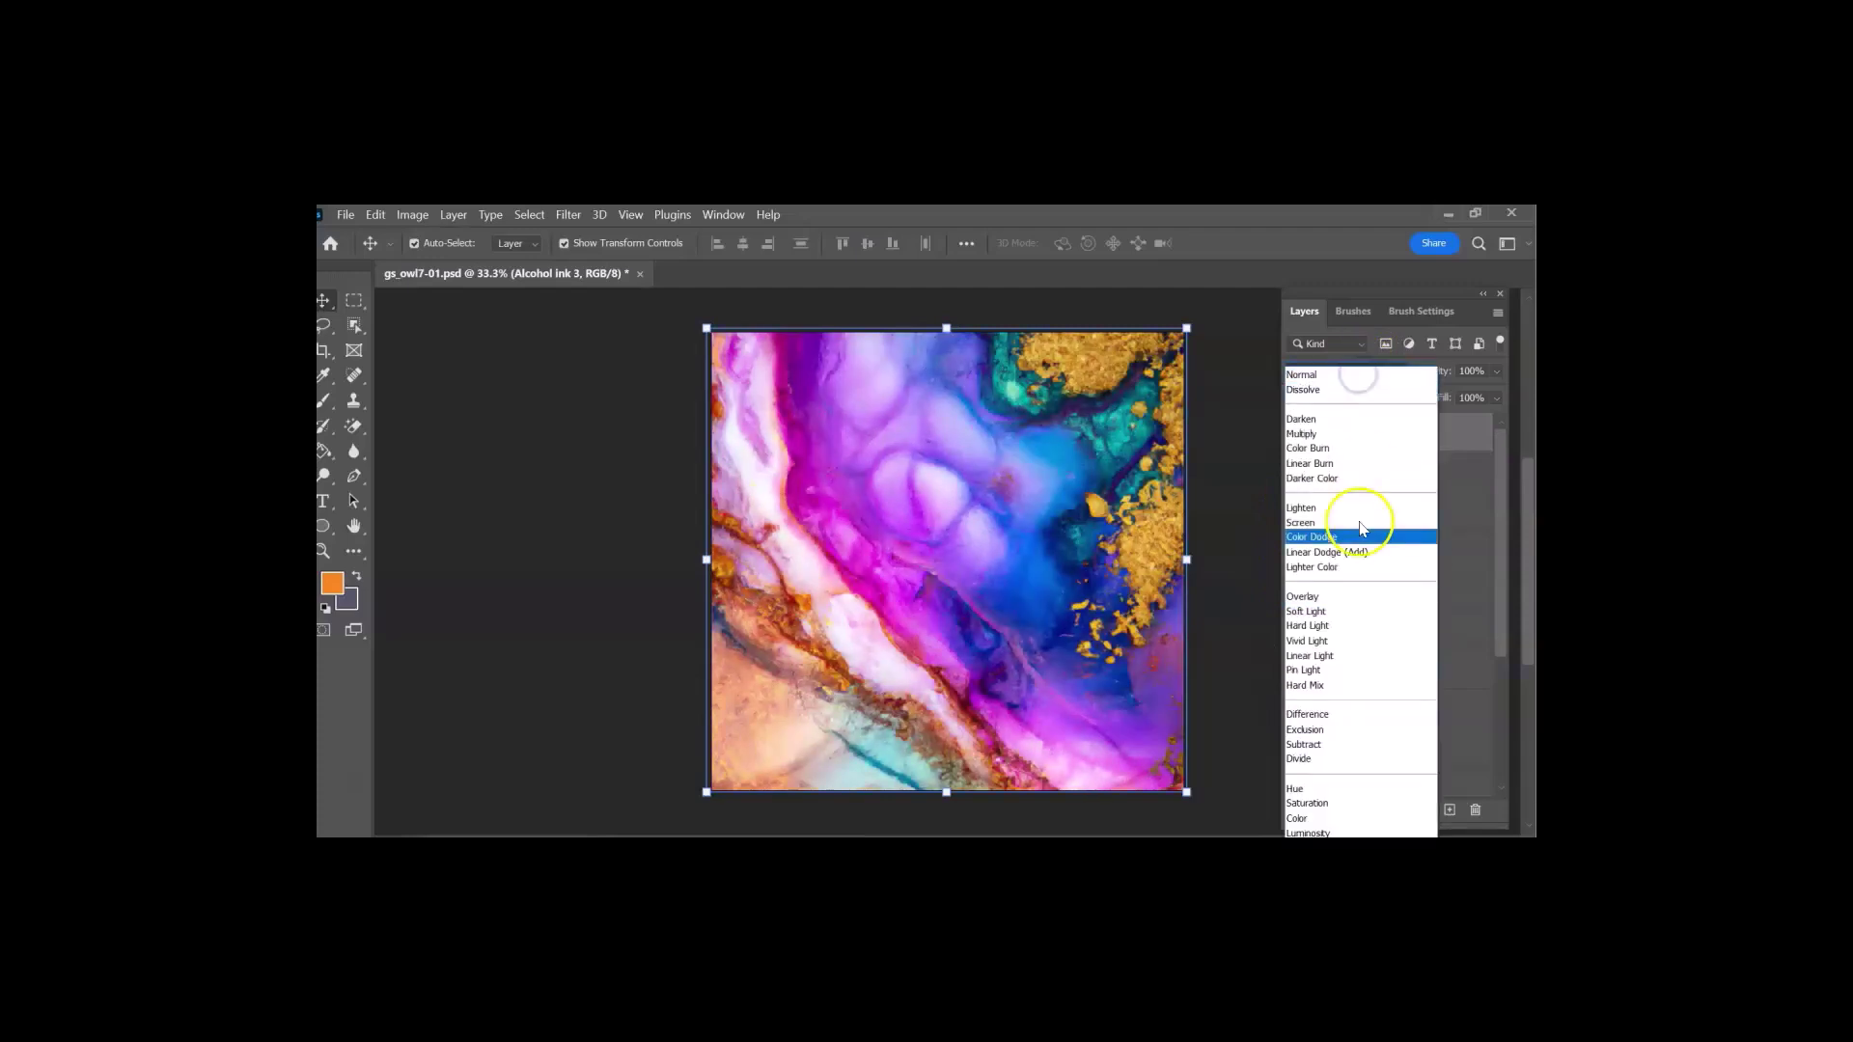
click(1357, 630)
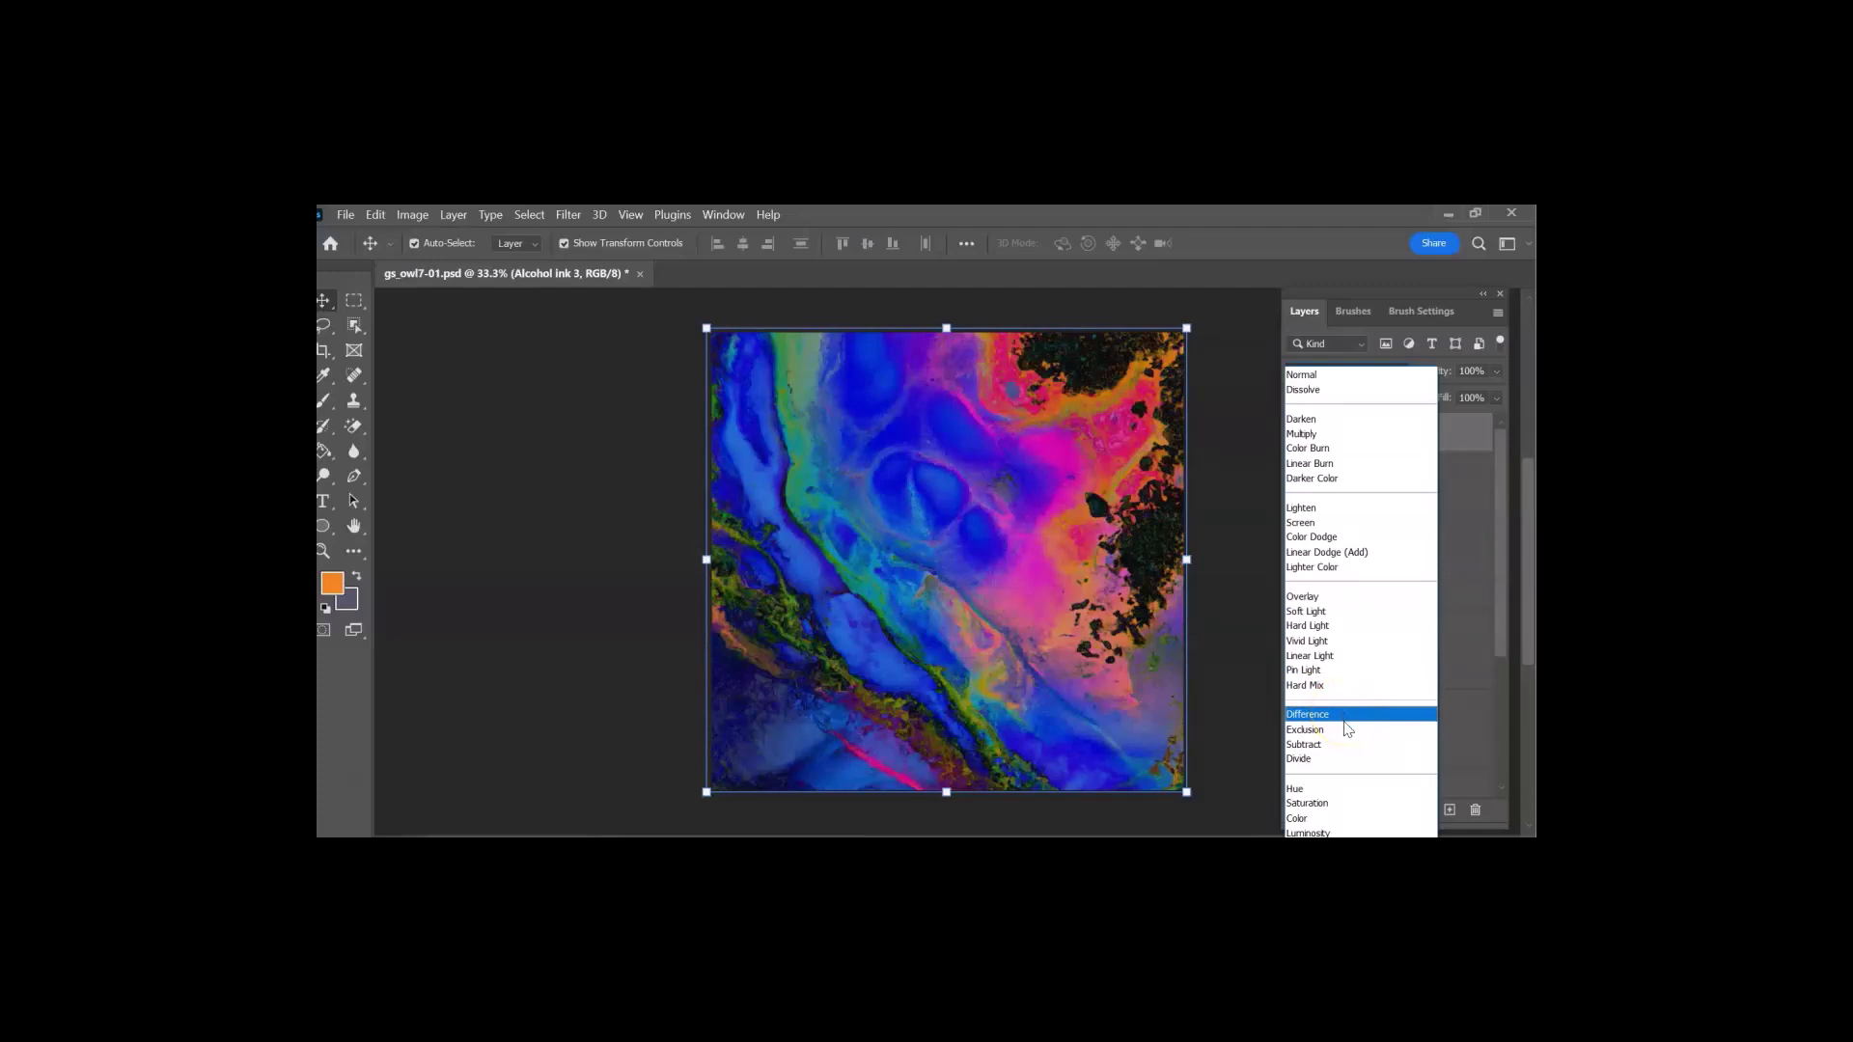
click(1348, 748)
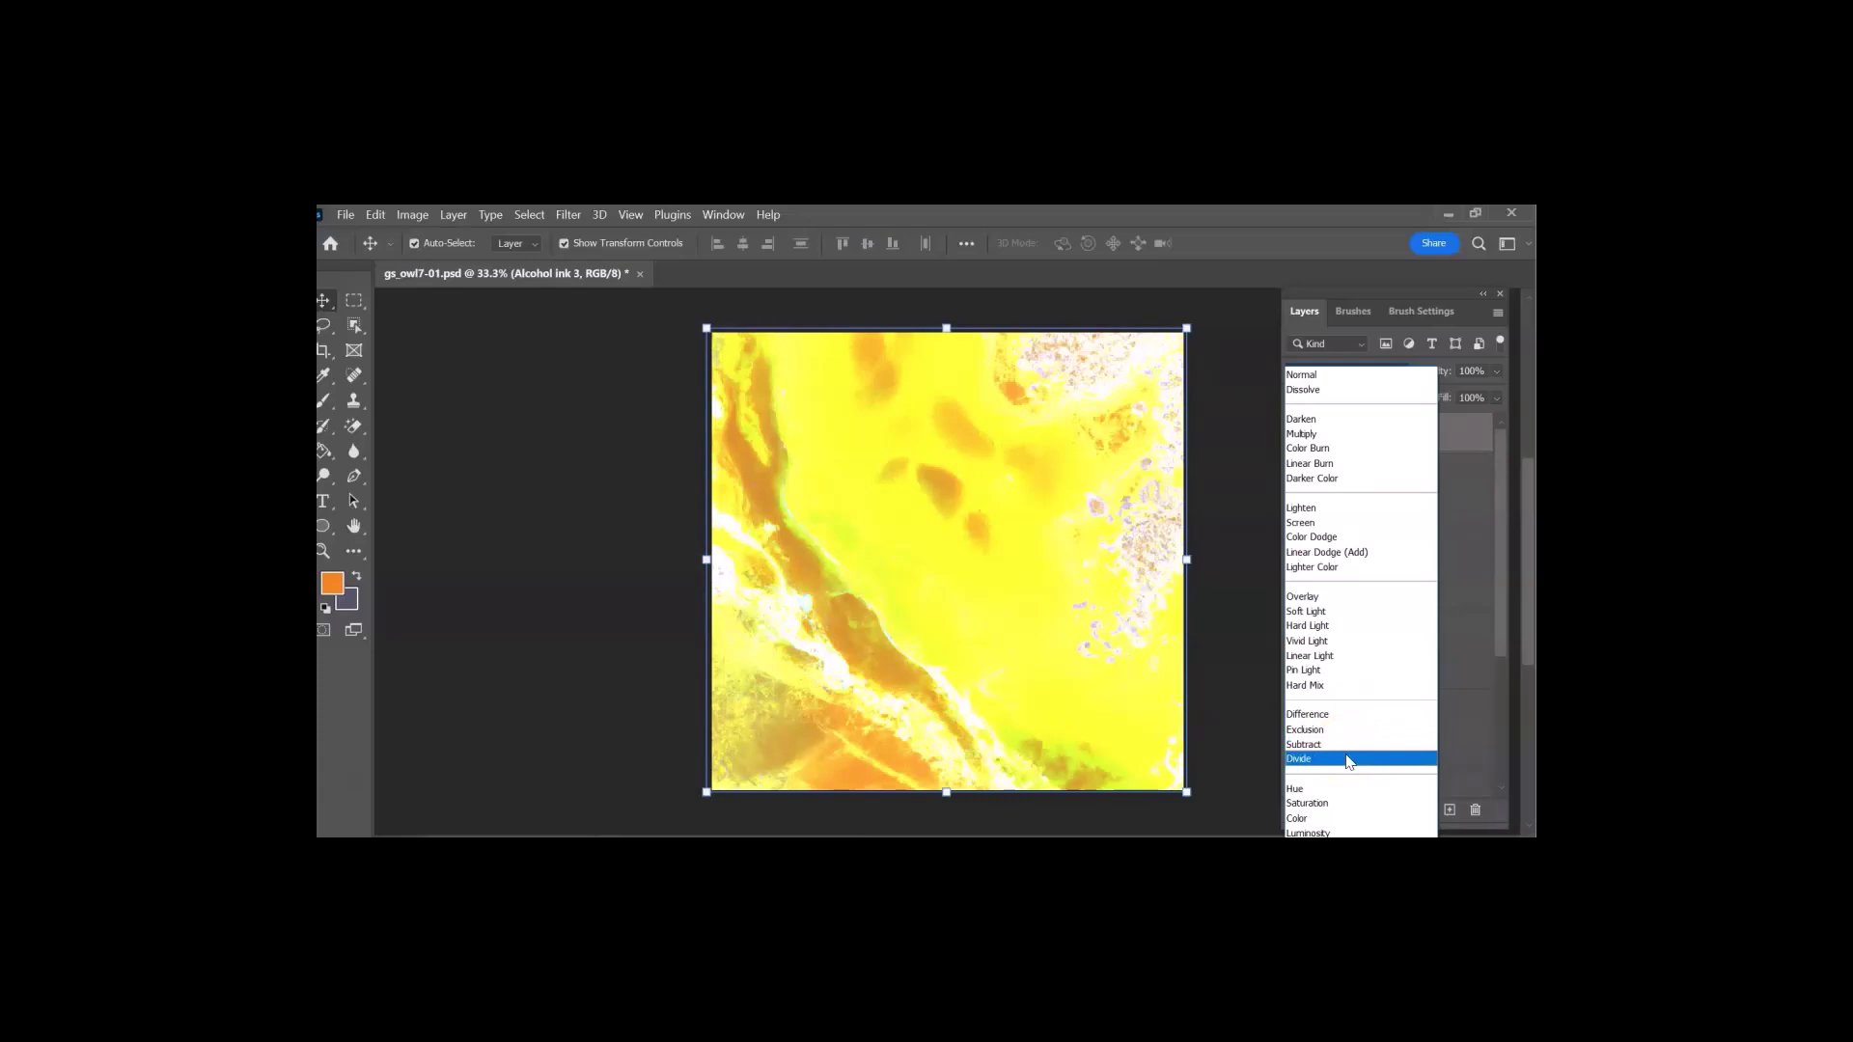
click(1328, 526)
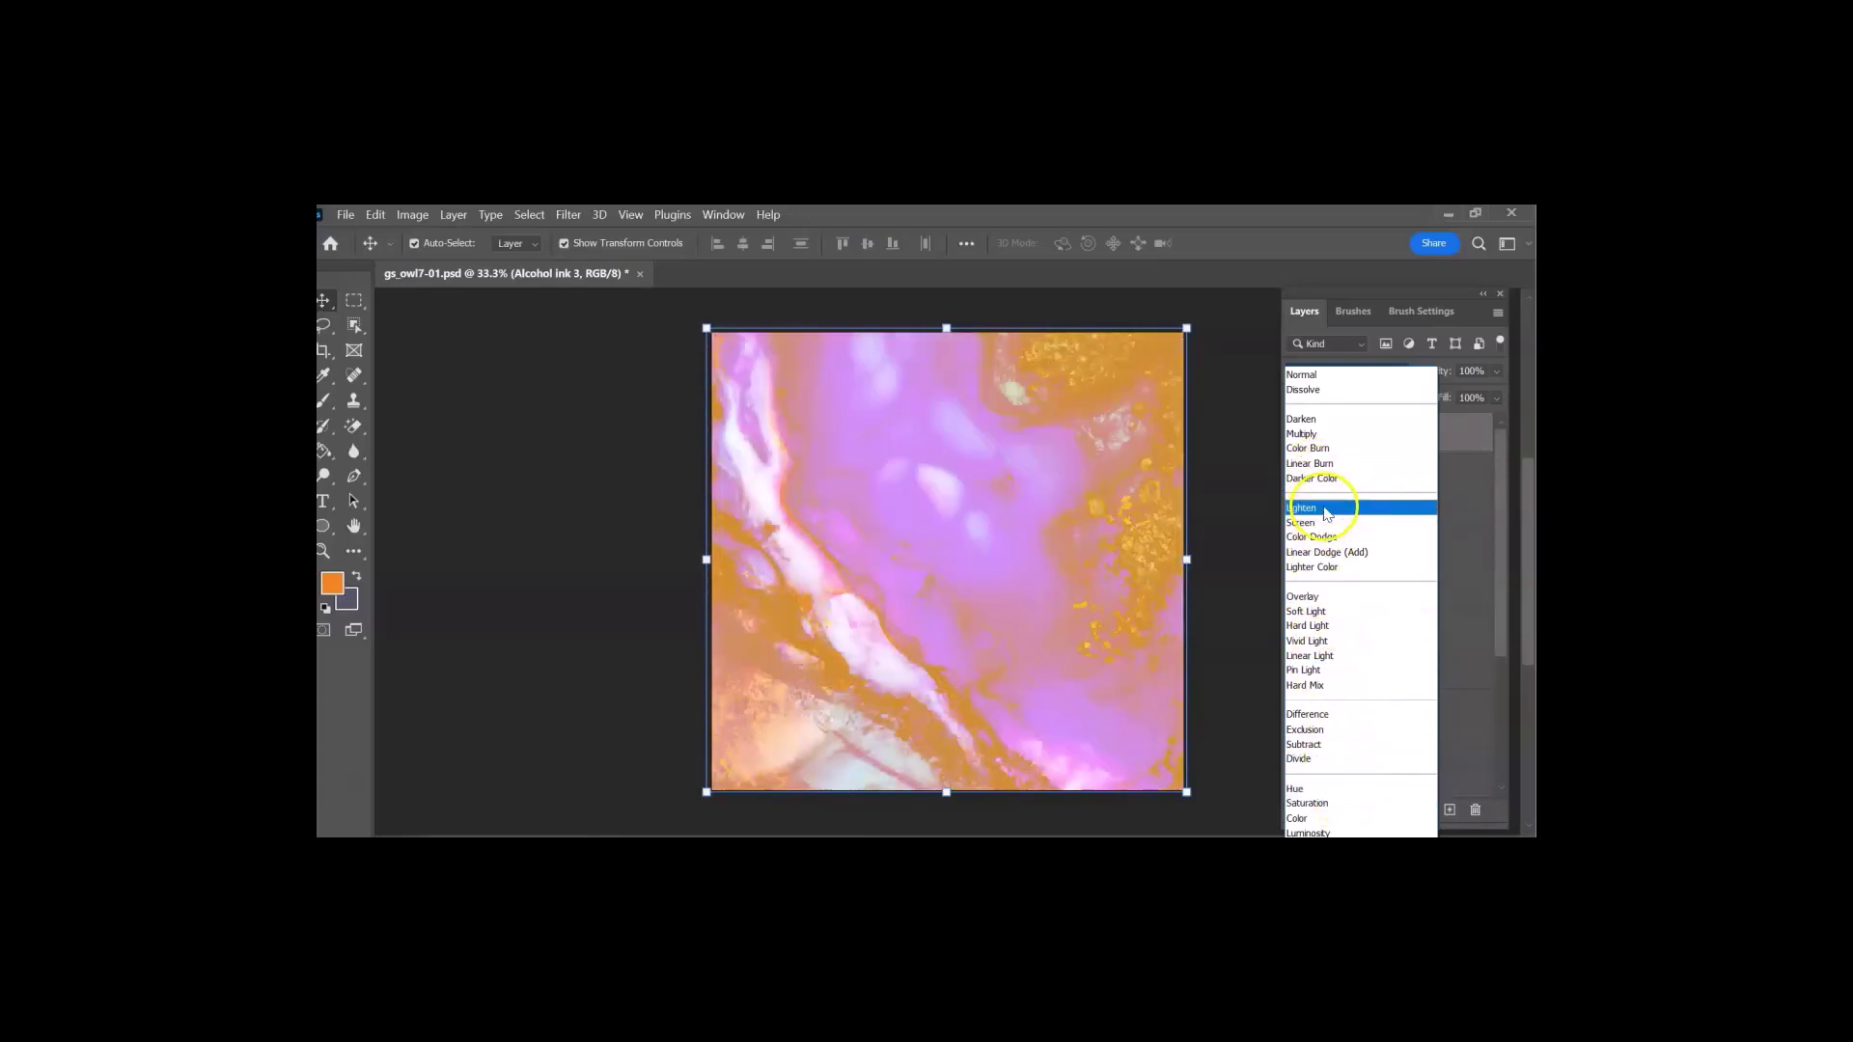
click(1330, 598)
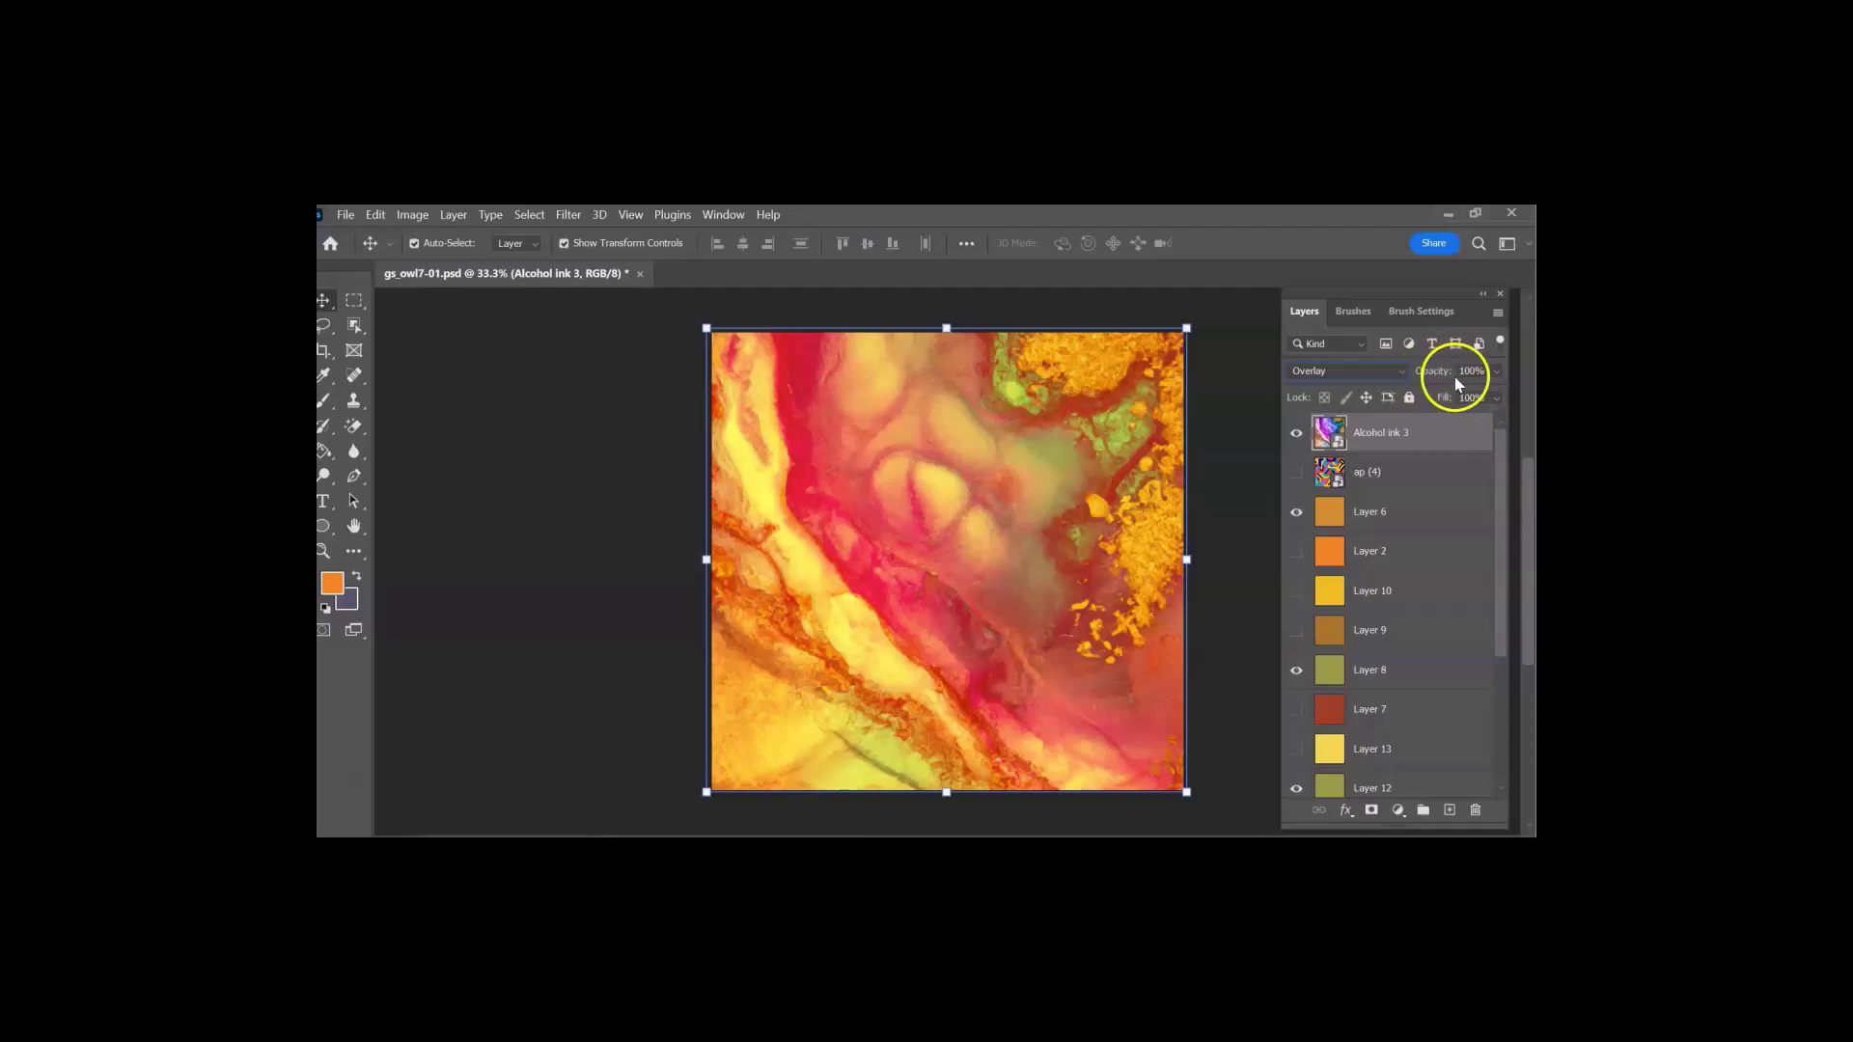
Step: Lower the Alcohol ink 3 layer's opacity to 49%
click(1499, 373)
drag(1493, 393, 1451, 395)
click(1296, 552)
Step: Stack Layers 9, 10, 2 and 6 visible beneath the ink and reveal the ap (4) pattern
click(1296, 512)
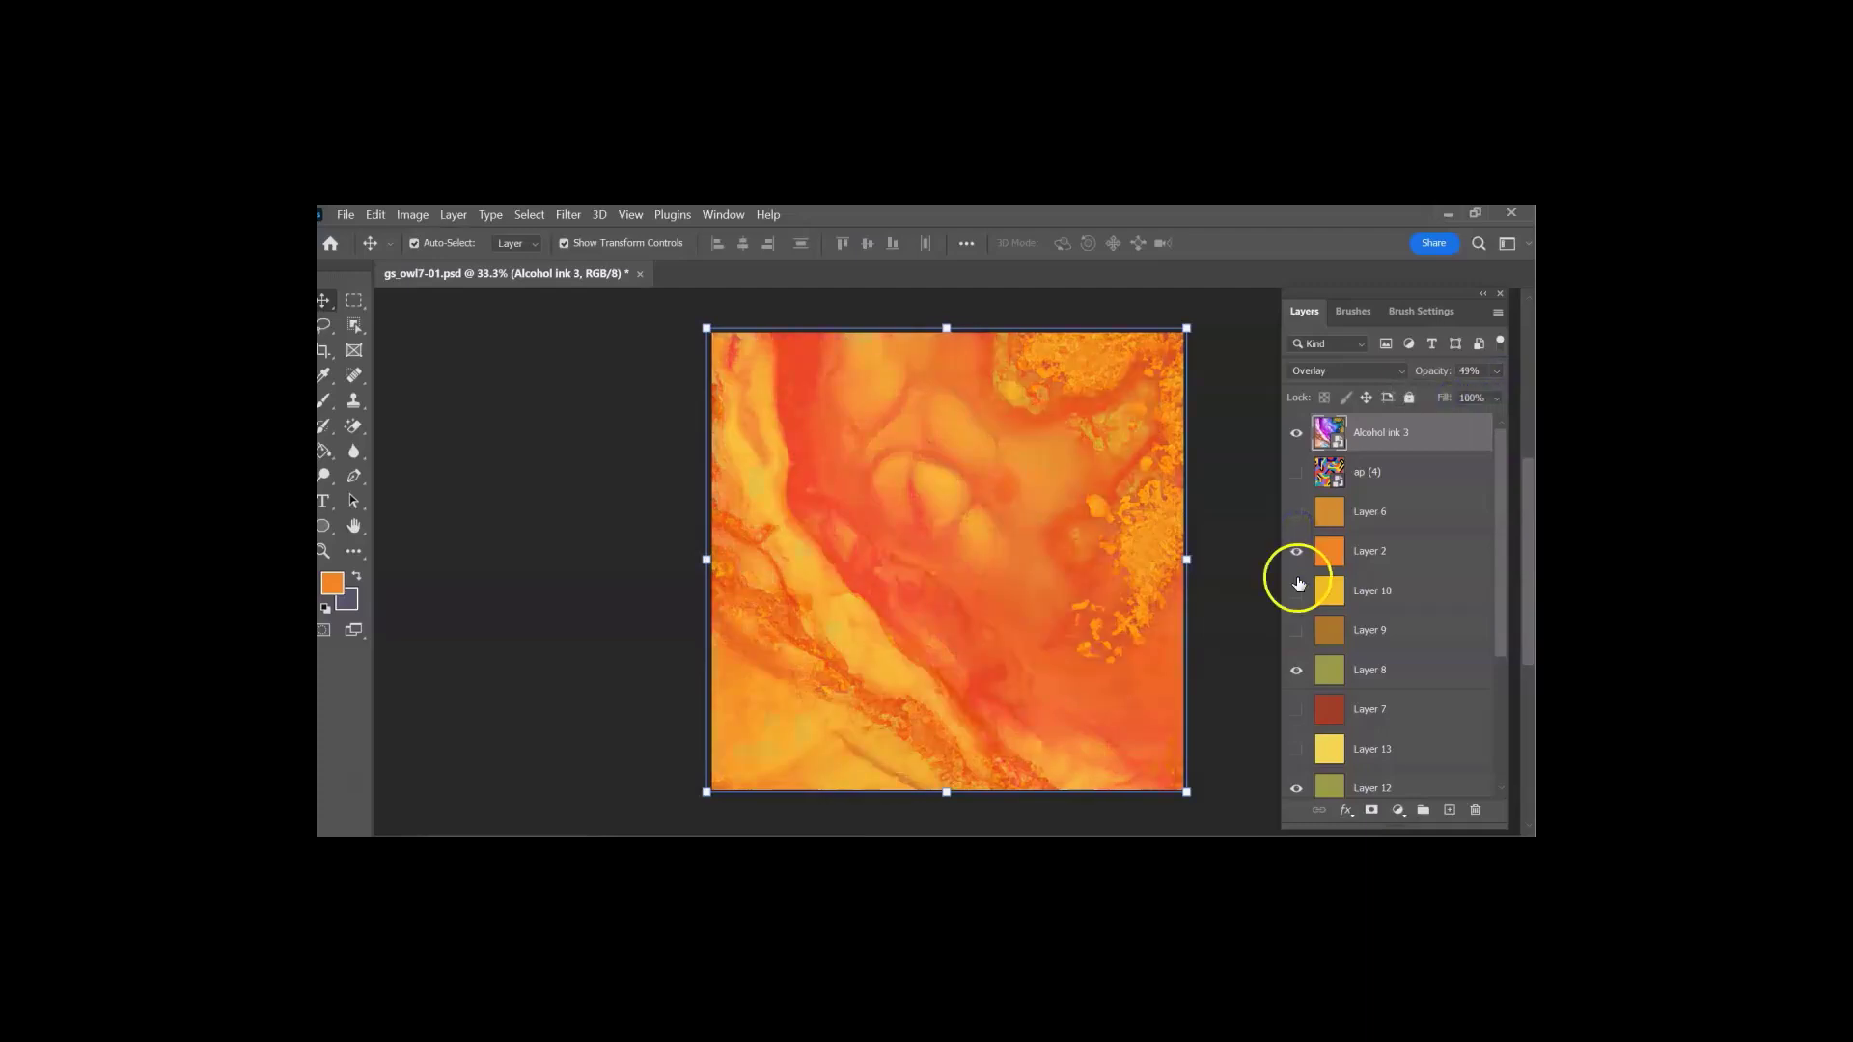
click(1298, 586)
click(1296, 551)
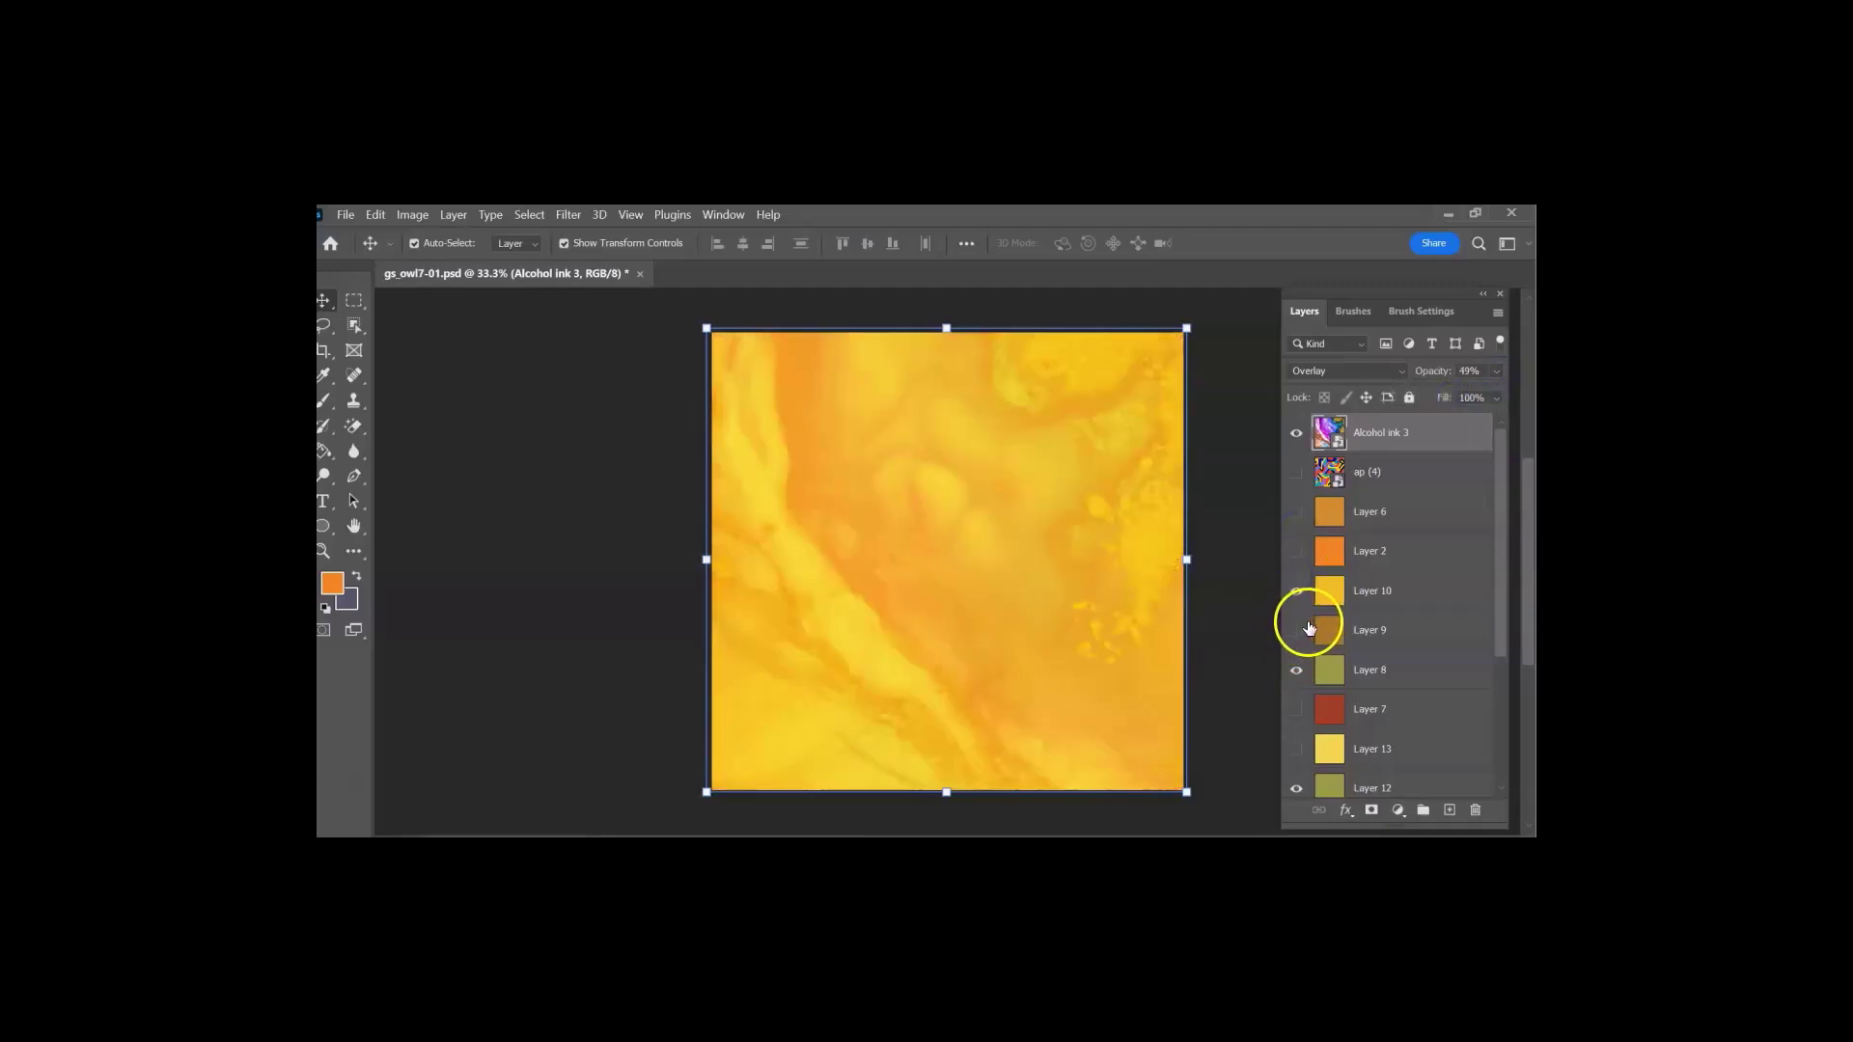
click(1298, 629)
click(1296, 591)
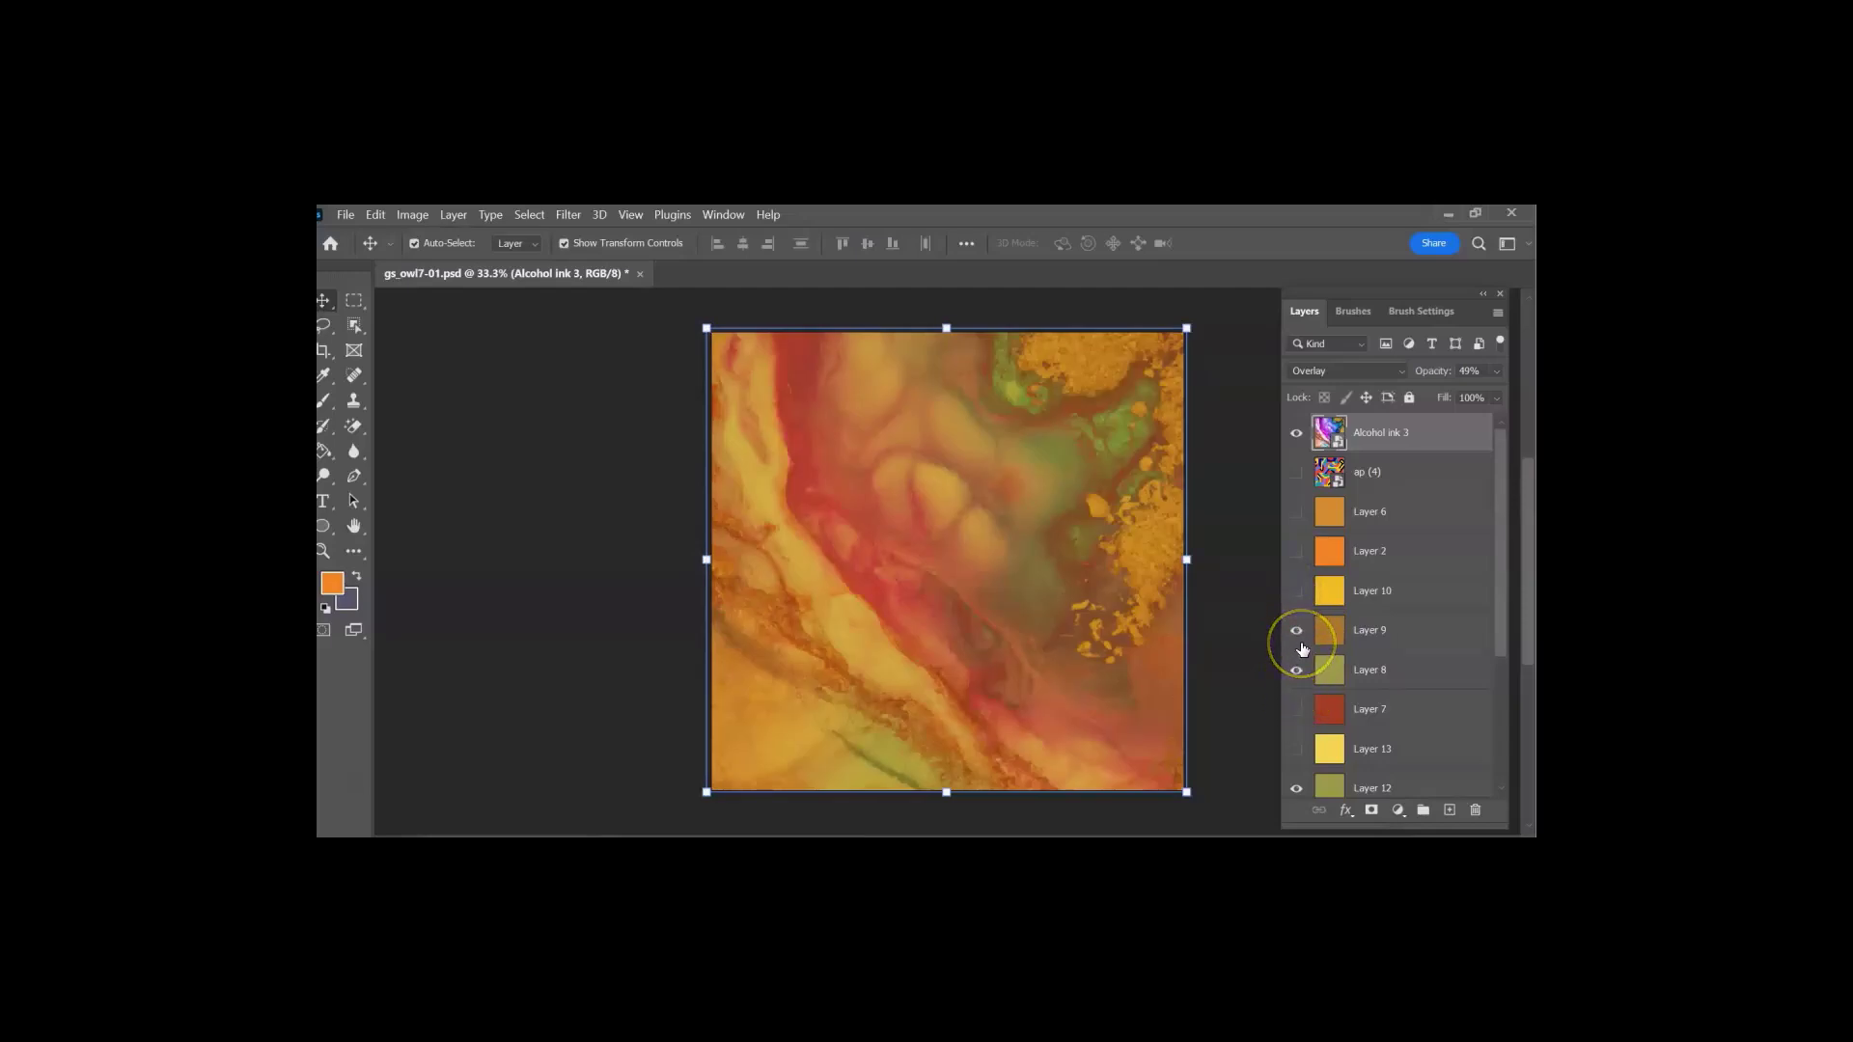
click(1297, 589)
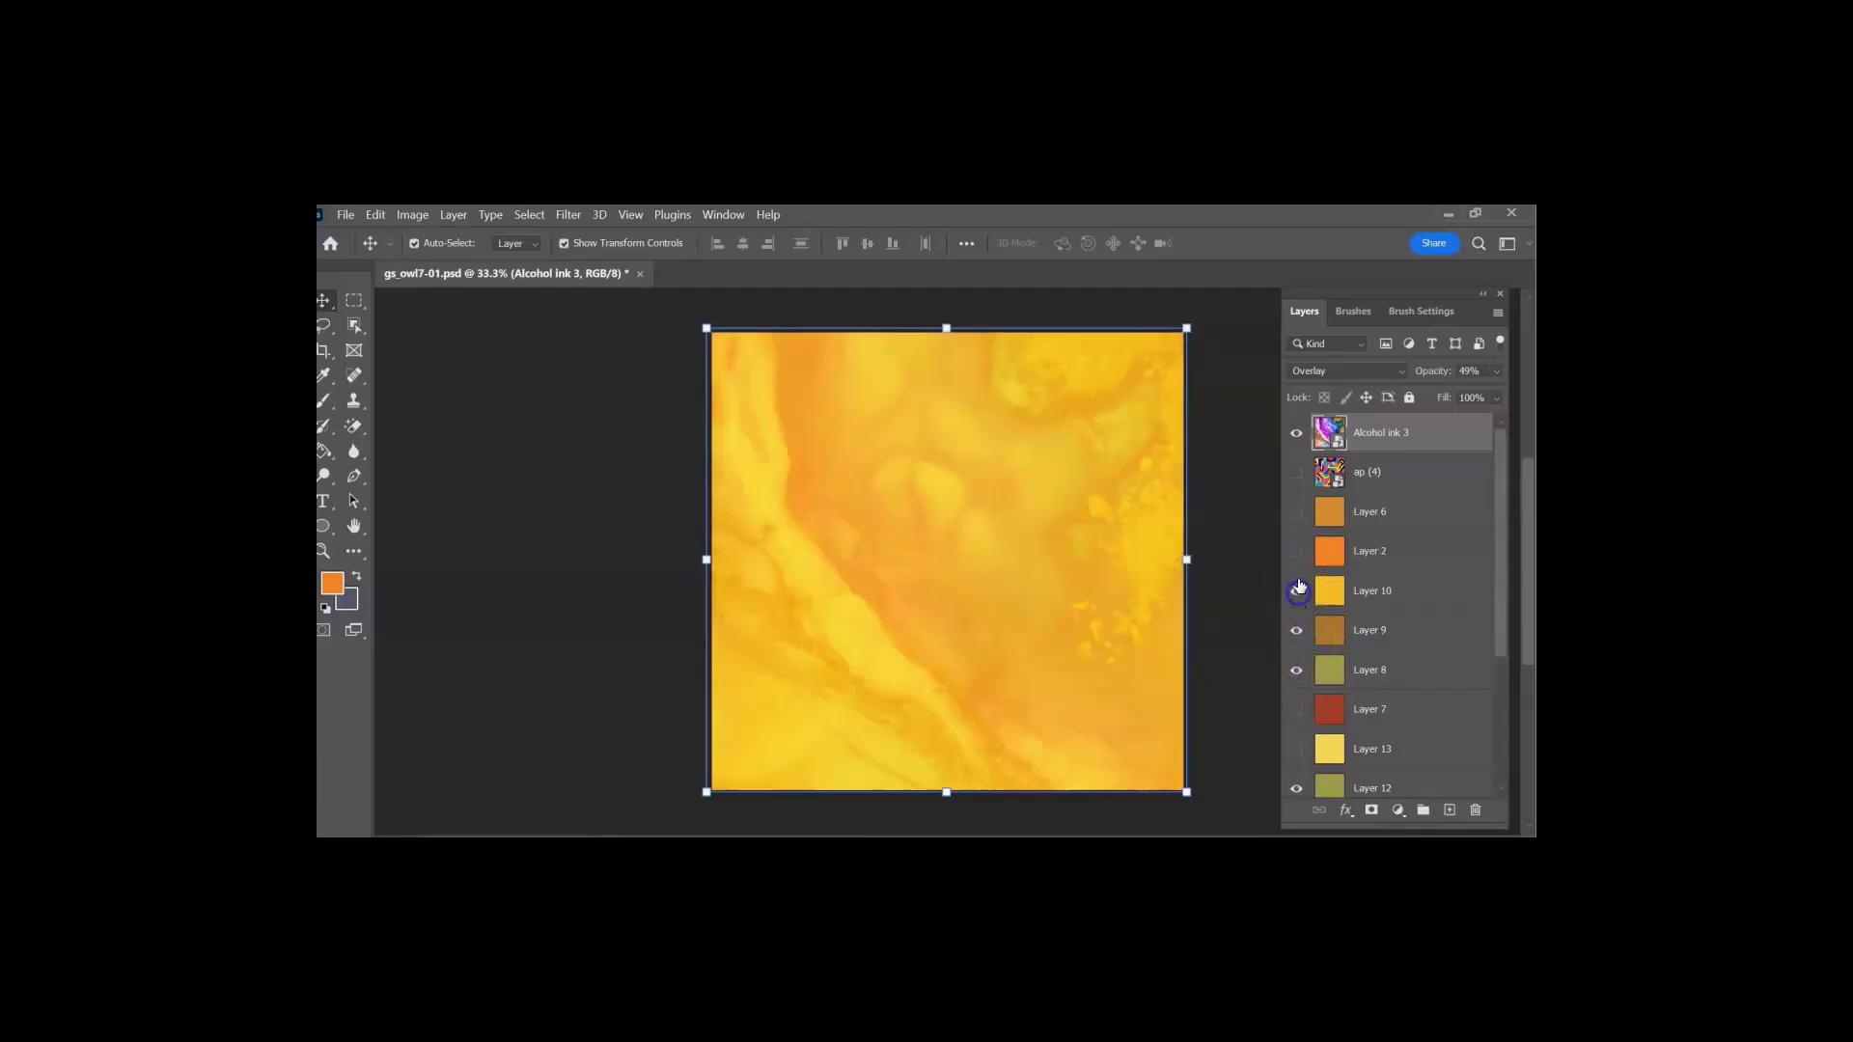
click(1296, 551)
click(1296, 511)
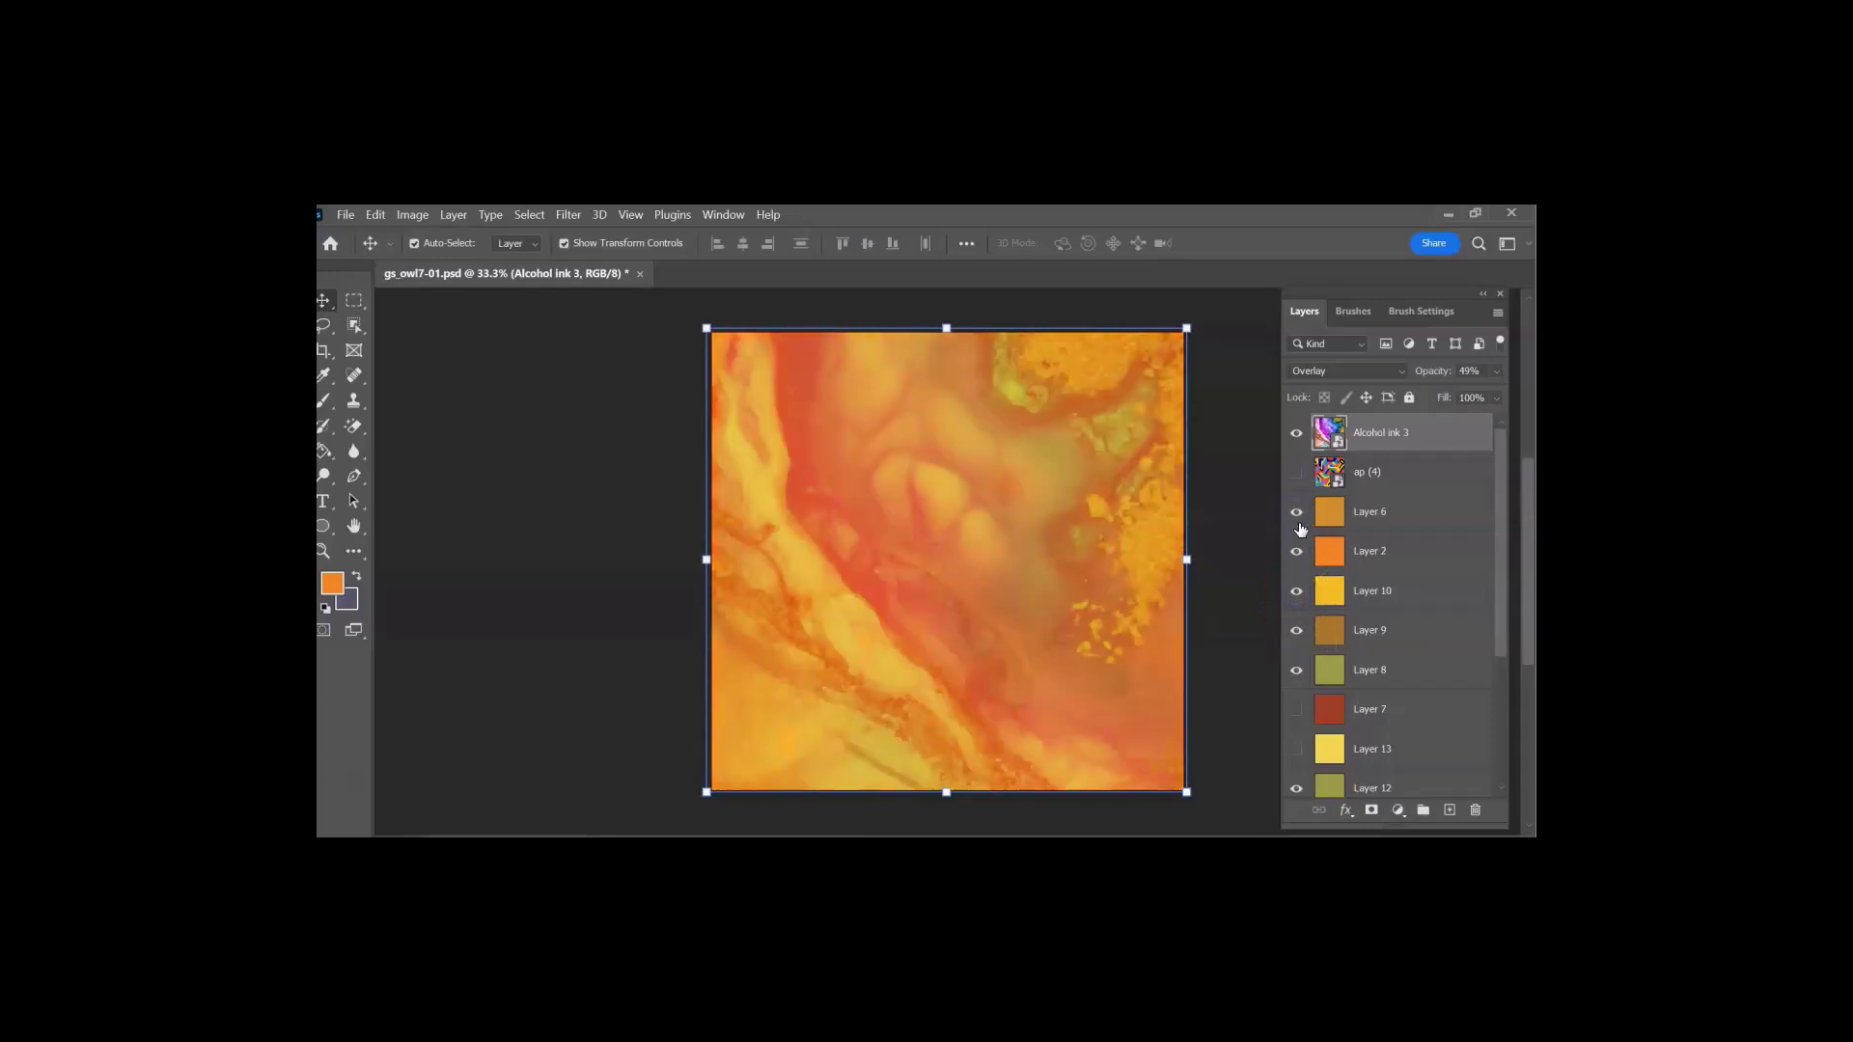
click(1297, 476)
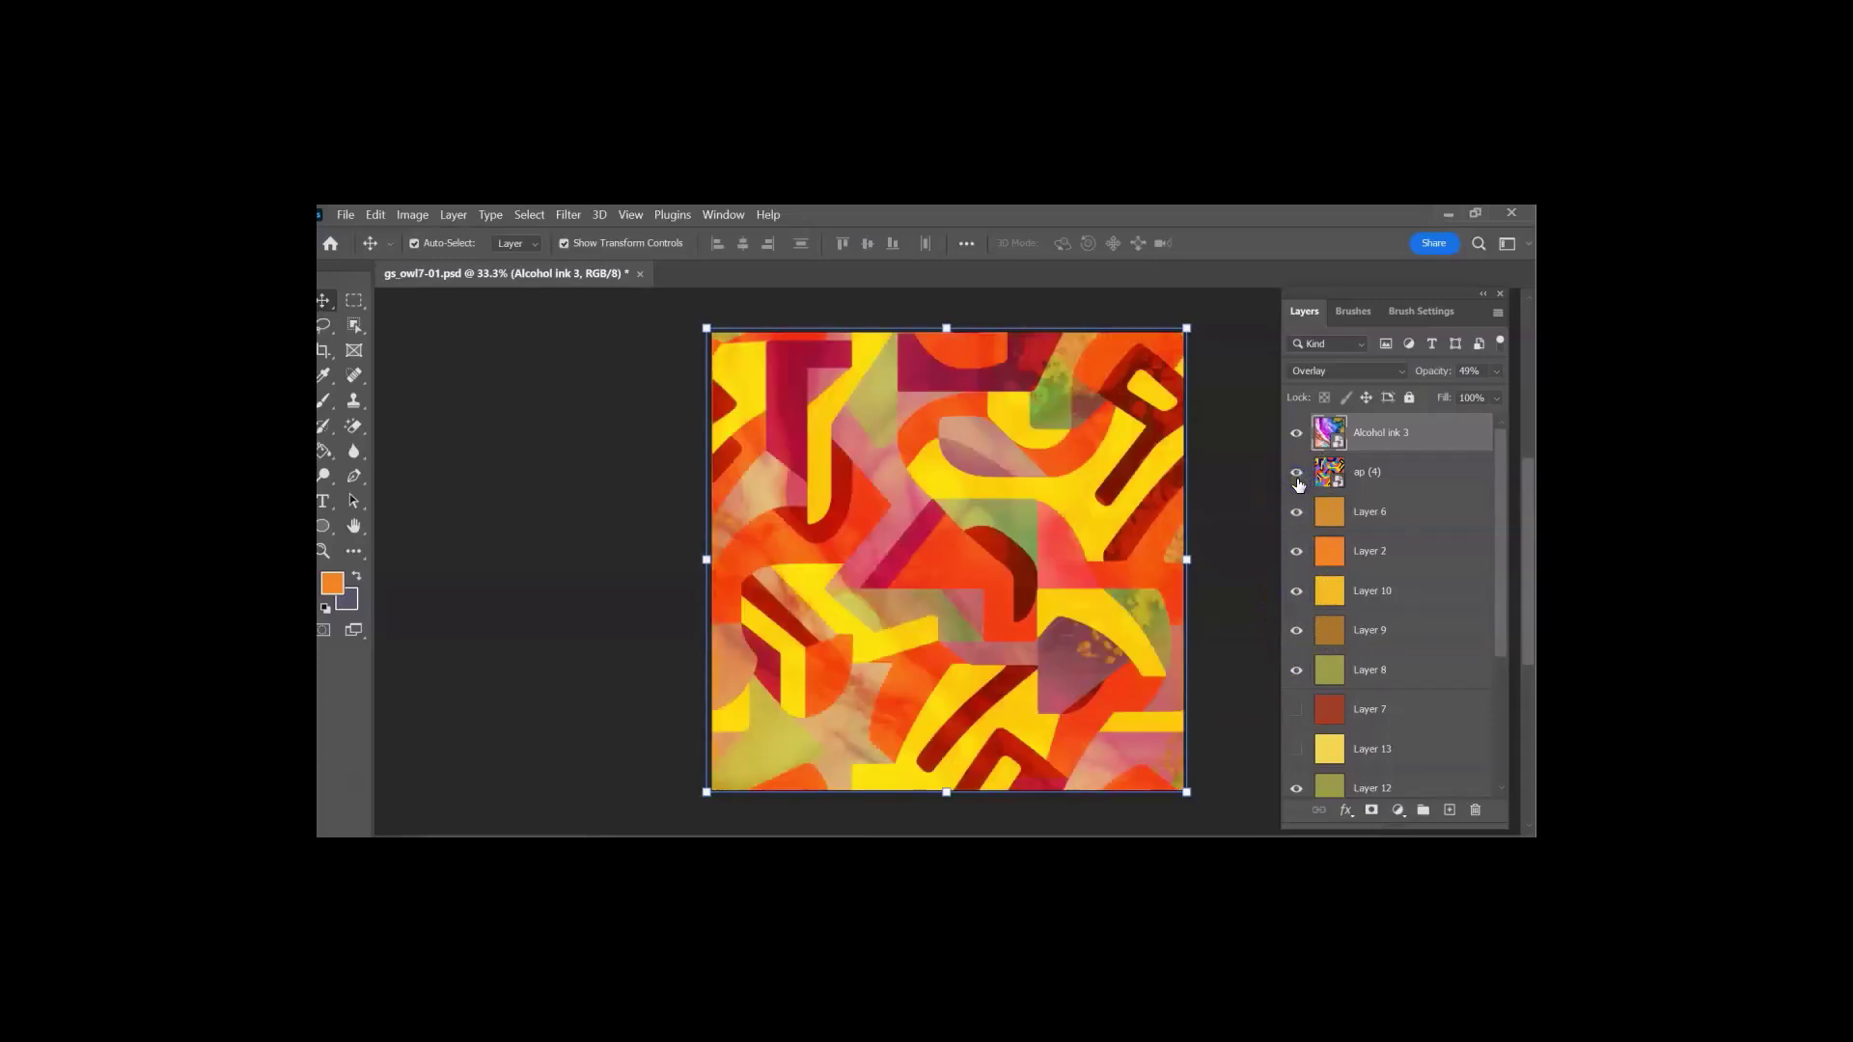
Step: Turn off the ap (4) layer so only the 49% ink shows over the warm layers
click(1298, 473)
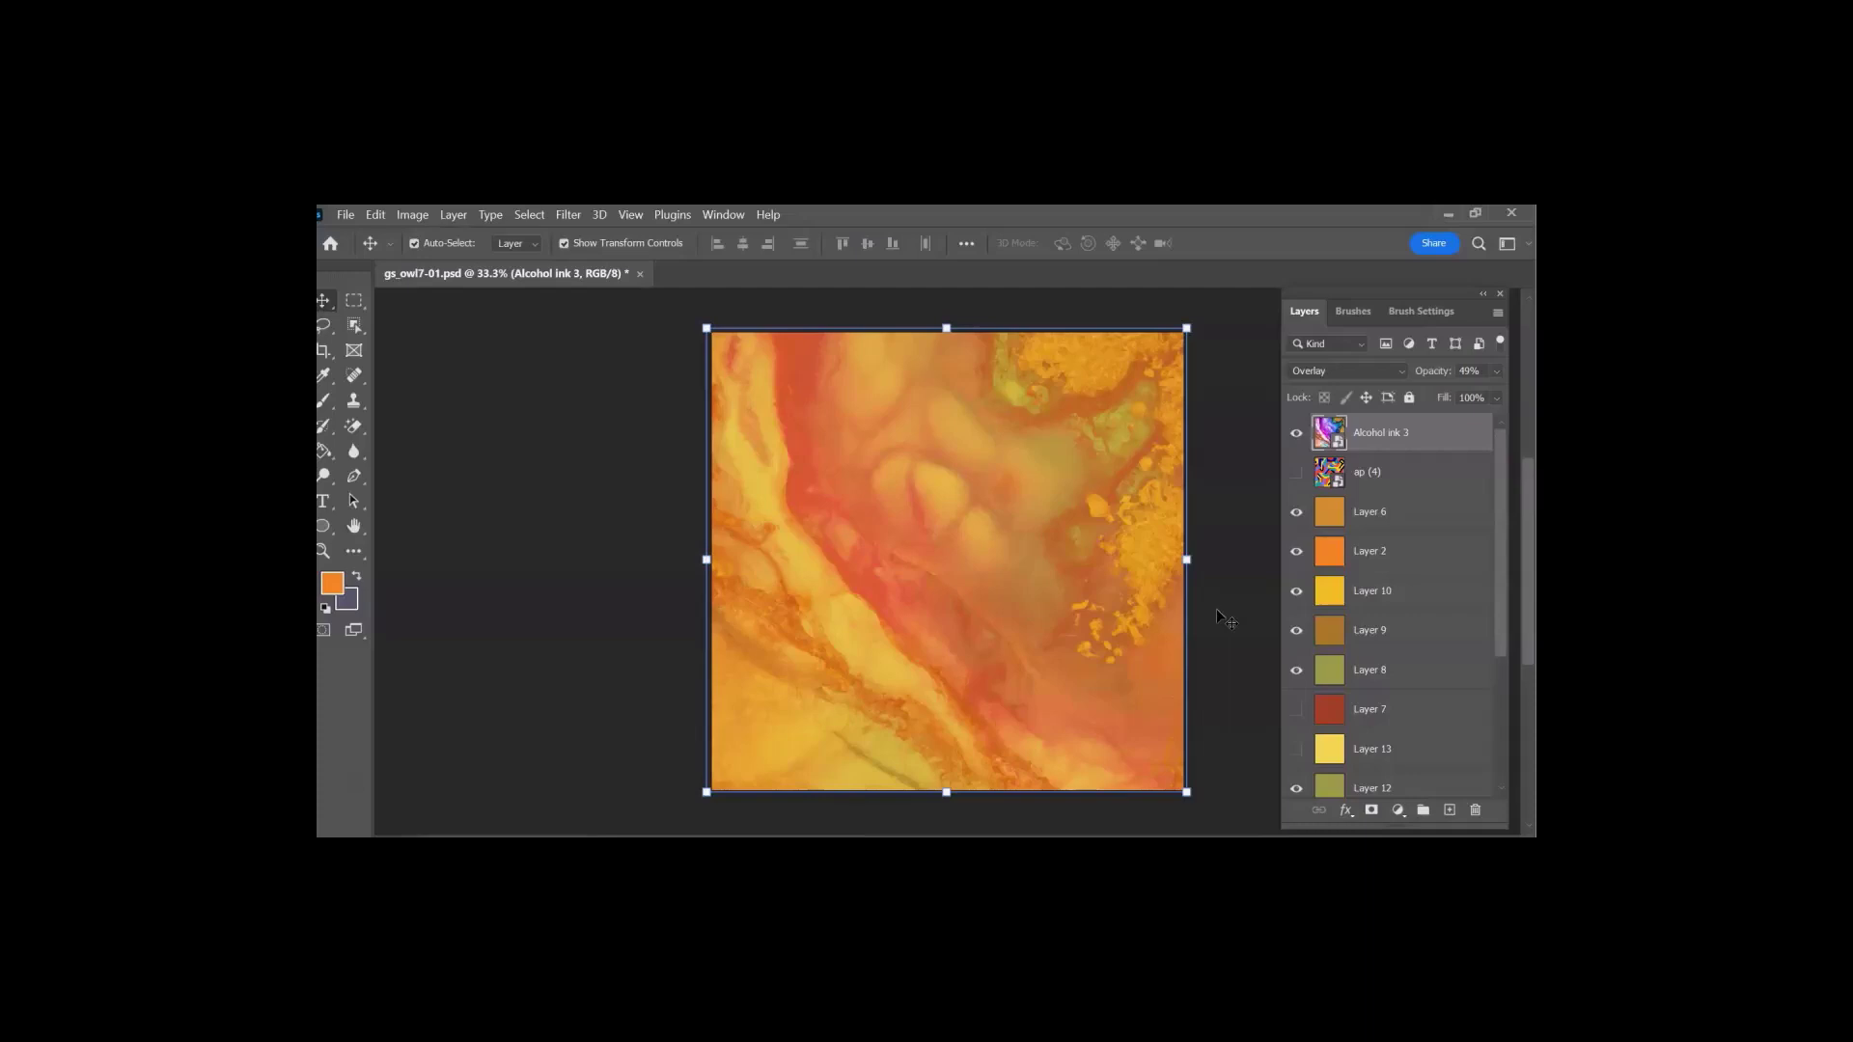
click(1097, 599)
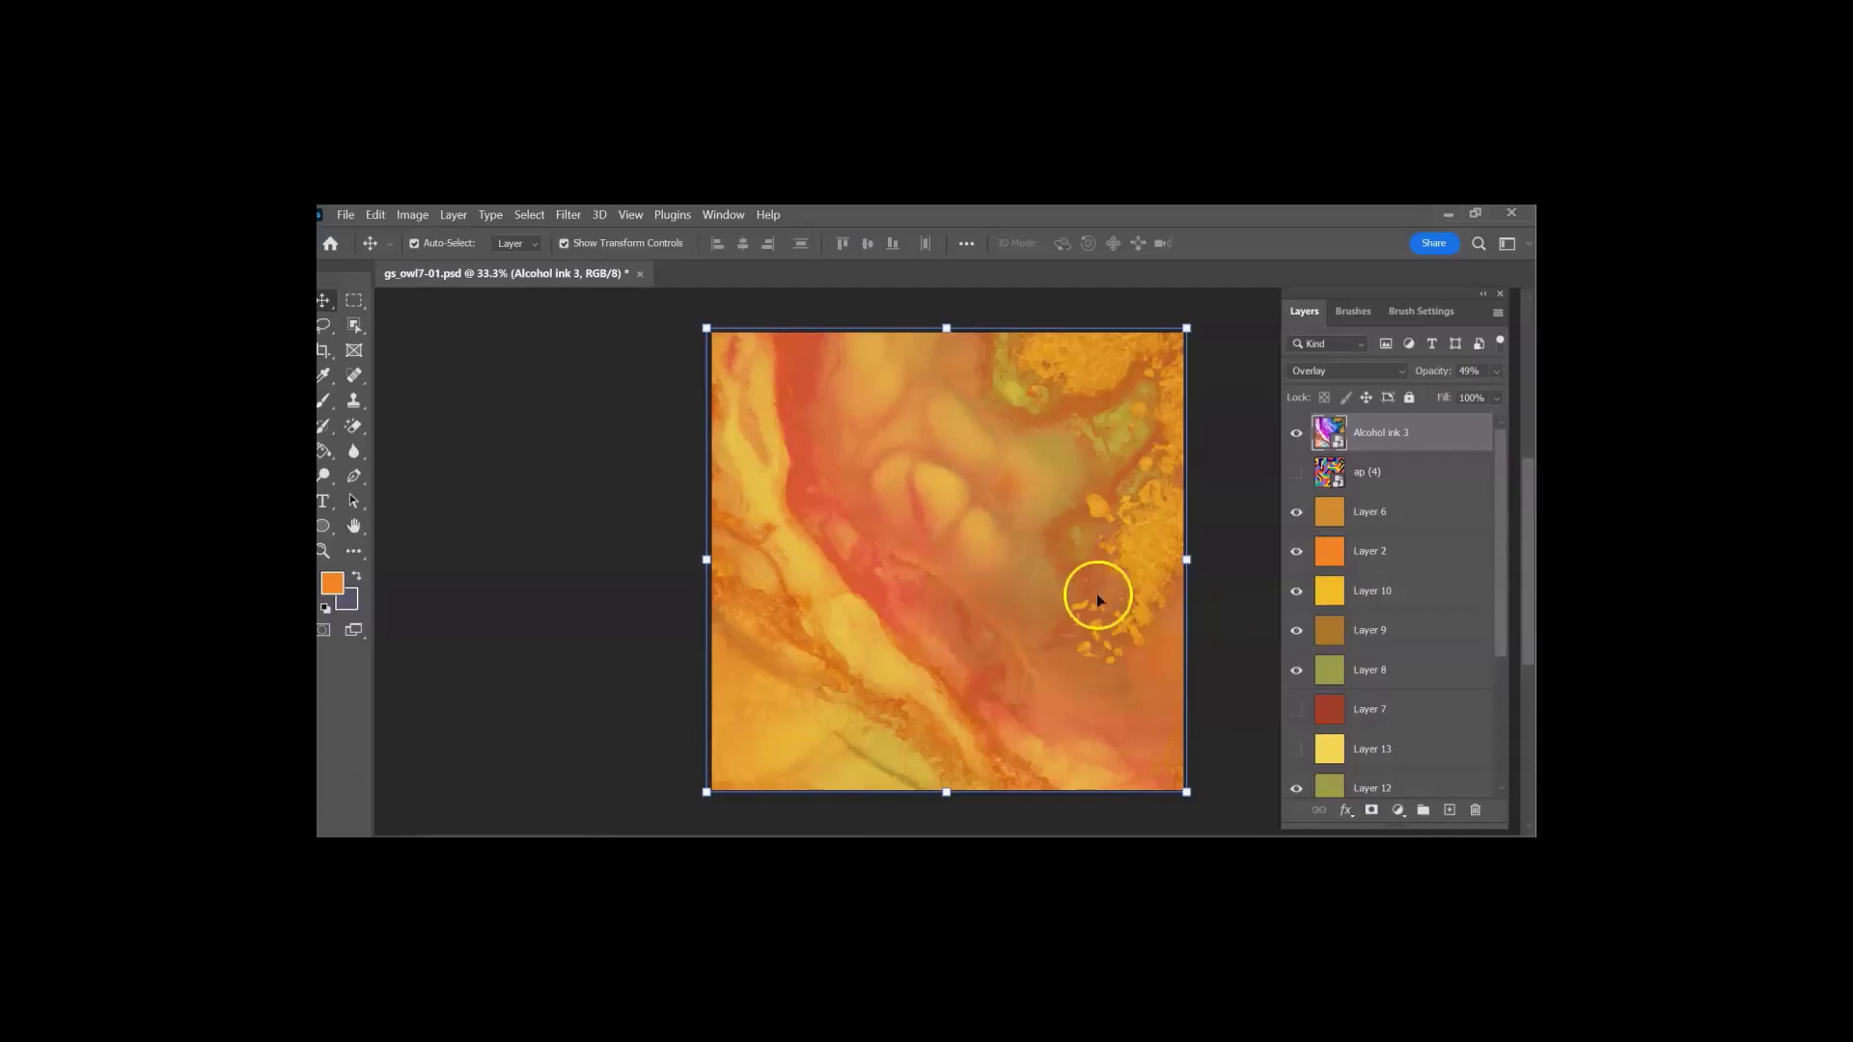